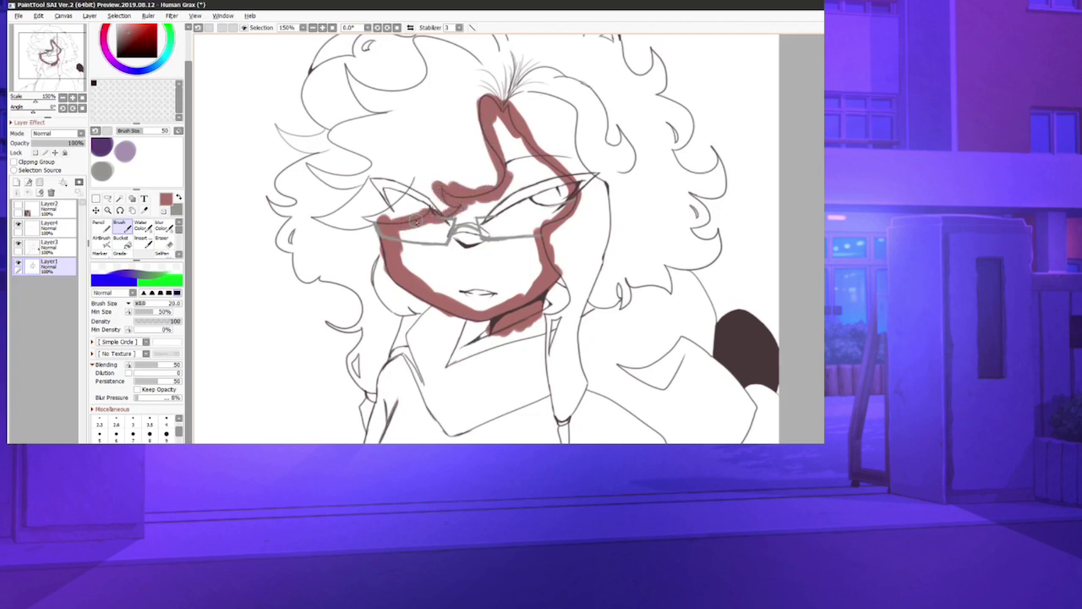
# - Fill the face and neck with the reddish-brown skin colour and erase the spill over the face outline
pyautogui.moveTo(506, 141)
pyautogui.mouseDown()
pyautogui.moveTo(546, 198)
pyautogui.moveTo(537, 241)
pyautogui.moveTo(503, 291)
pyautogui.moveTo(474, 307)
pyautogui.moveTo(455, 256)
pyautogui.moveTo(427, 245)
pyautogui.moveTo(406, 253)
pyautogui.mouseUp()
pyautogui.moveTo(498, 321); pyautogui.dragTo(484, 345)
pyautogui.press('e')
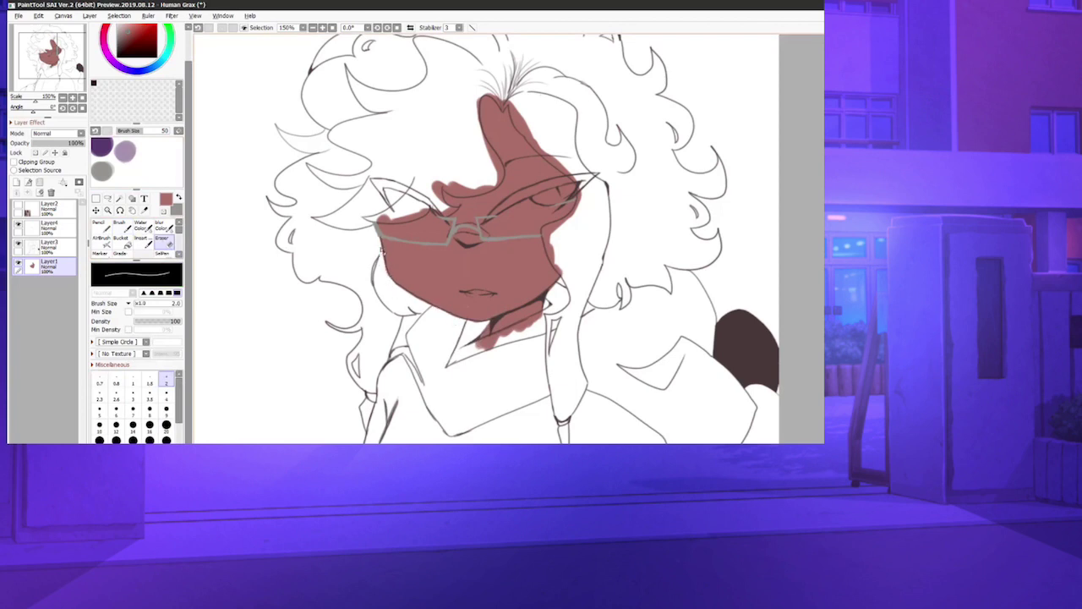
pyautogui.moveTo(381, 252); pyautogui.dragTo(398, 227)
pyautogui.click(166, 440)
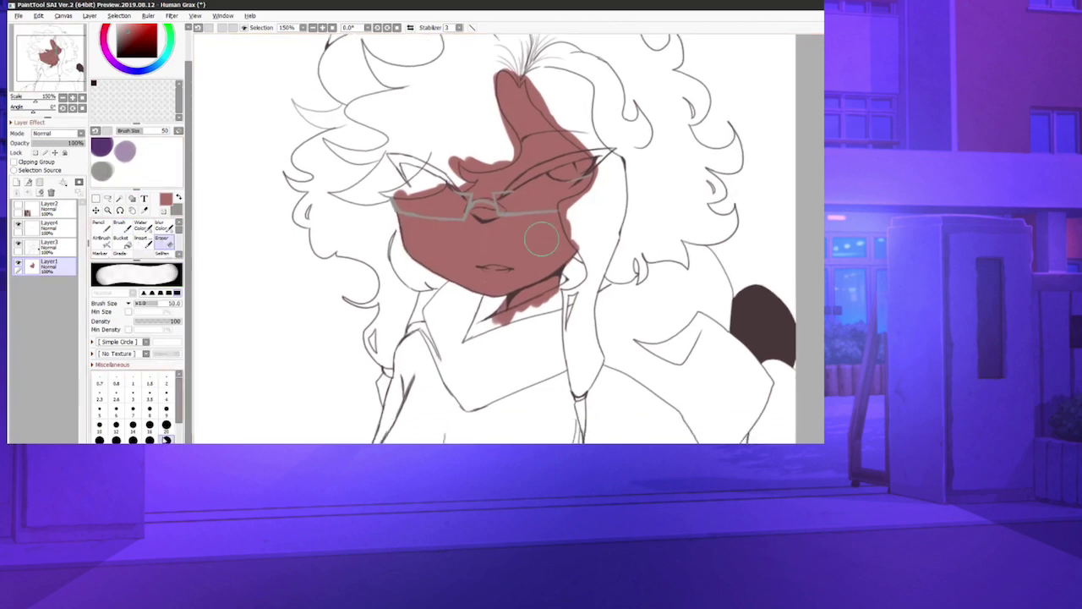
pyautogui.click(168, 411)
pyautogui.moveTo(307, 224); pyautogui.dragTo(295, 254)
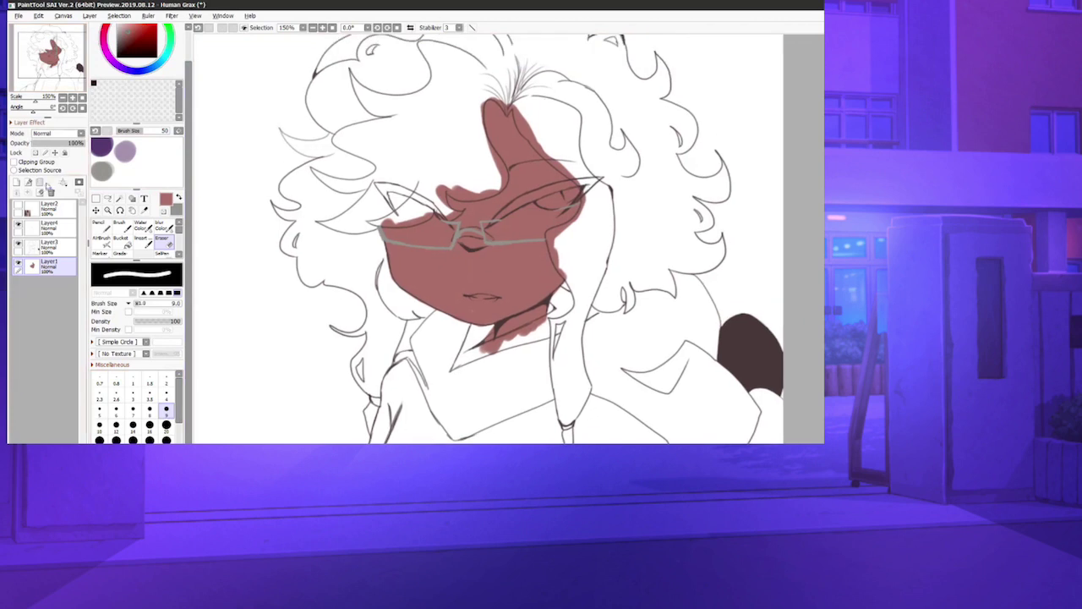
# - Add a Multiply layer above the skin base and dab reddish brown and a newly picked dark purple on the scratch pad
pyautogui.click(17, 182)
pyautogui.click(55, 133)
pyautogui.click(55, 157)
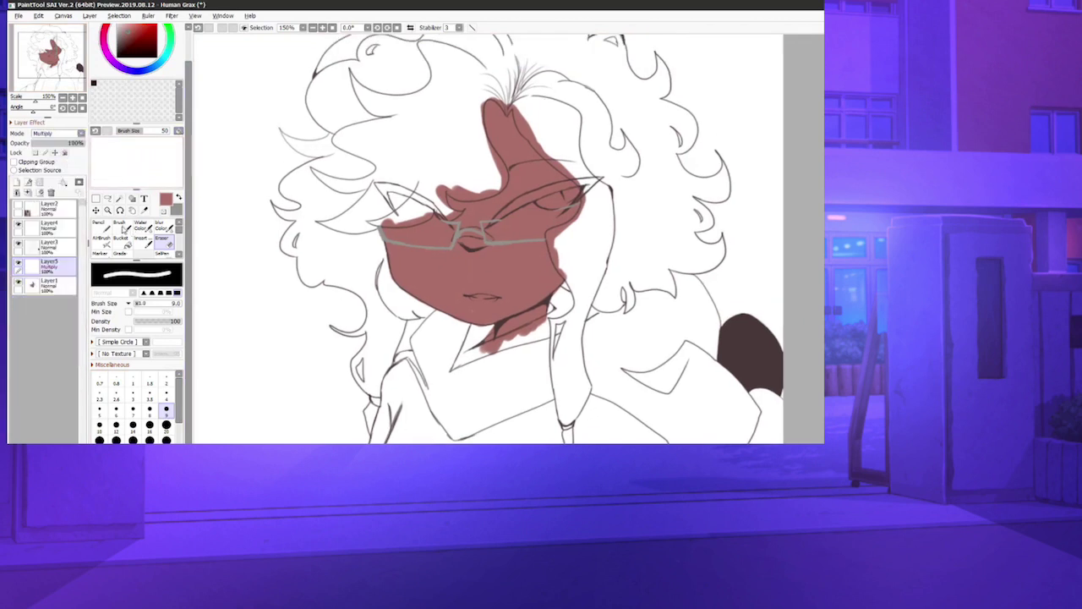
pyautogui.click(124, 229)
pyautogui.click(99, 147)
pyautogui.moveTo(102, 41); pyautogui.dragTo(107, 54)
pyautogui.click(129, 39)
pyautogui.click(101, 172)
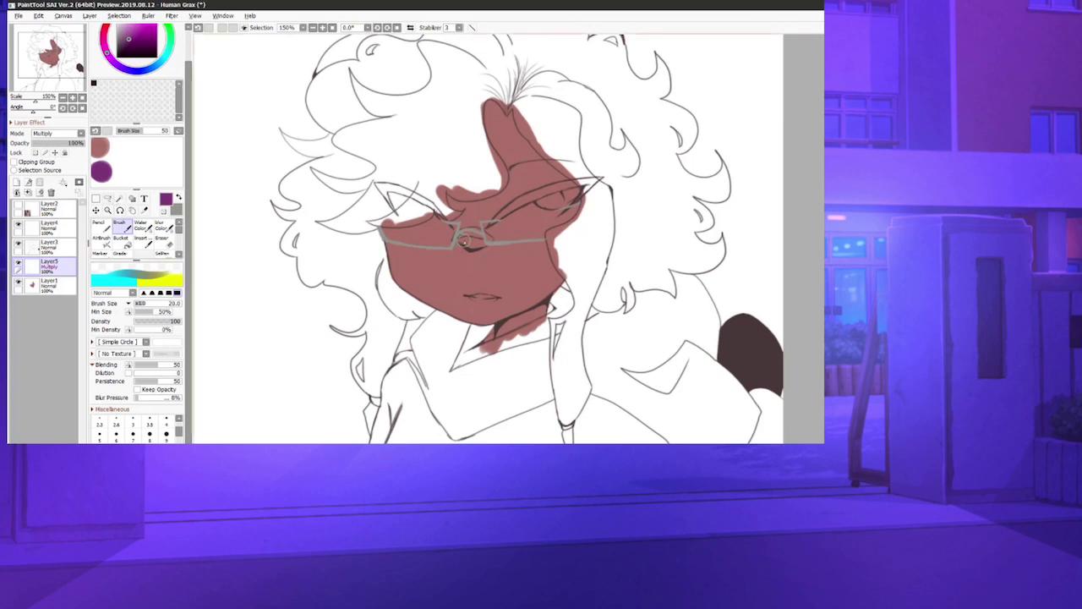
# - Paint purple shadows under the nose and on the neck below the jaw, and blur their edges
pyautogui.moveTo(464, 241)
pyautogui.mouseDown()
pyautogui.moveTo(490, 247)
pyautogui.moveTo(463, 228)
pyautogui.mouseUp()
pyautogui.click(164, 226)
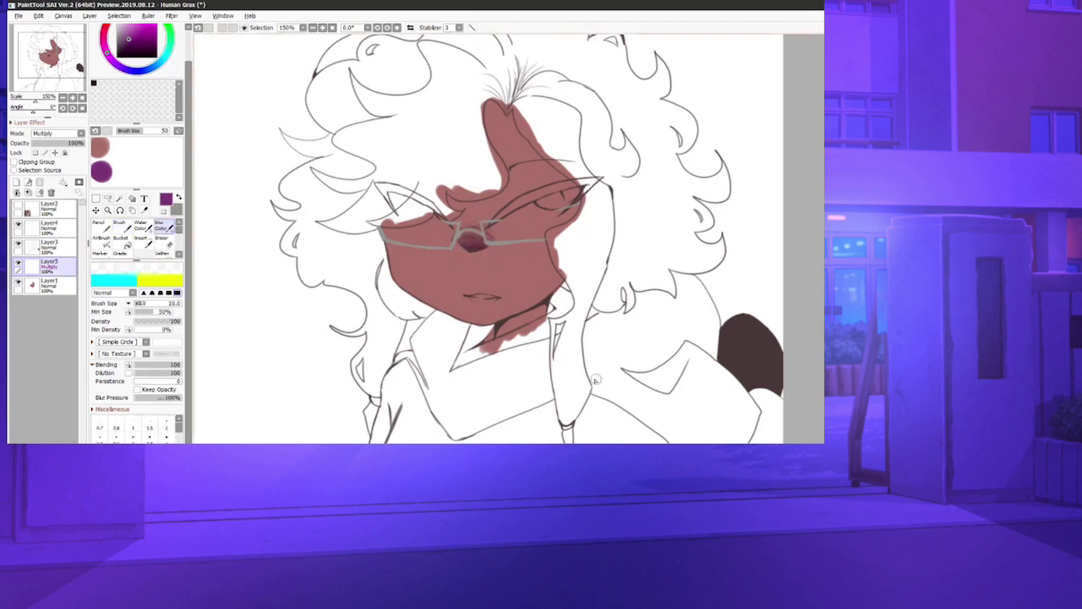
pyautogui.click(141, 226)
pyautogui.moveTo(554, 297)
pyautogui.mouseDown()
pyautogui.moveTo(484, 325)
pyautogui.moveTo(545, 304)
pyautogui.moveTo(489, 337)
pyautogui.mouseUp()
pyautogui.click(160, 226)
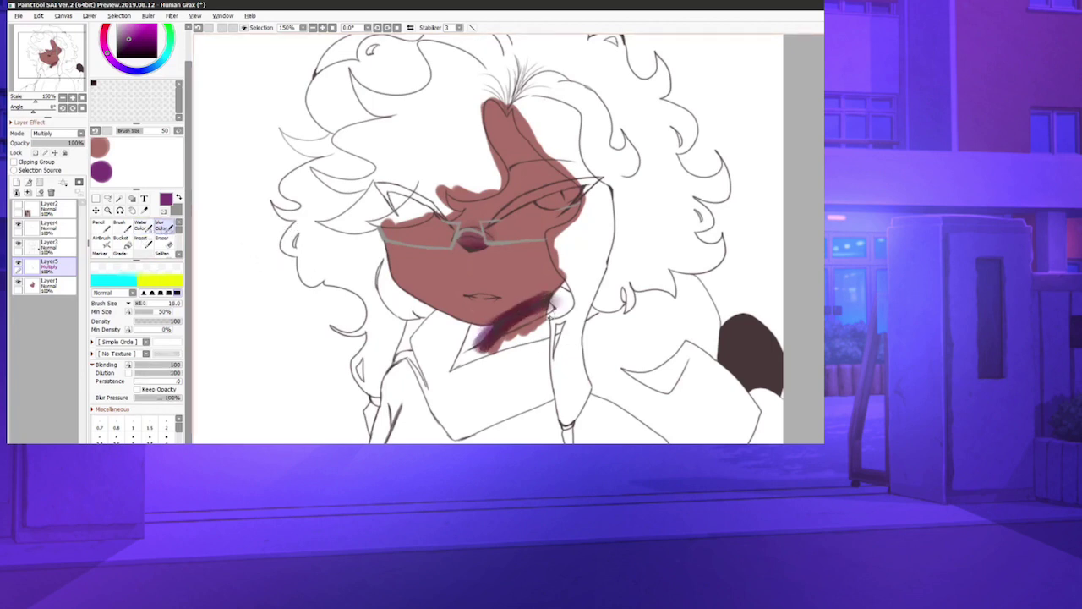
pyautogui.moveTo(550, 314)
pyautogui.mouseDown()
pyautogui.moveTo(514, 323)
pyautogui.moveTo(555, 306)
pyautogui.moveTo(500, 336)
pyautogui.moveTo(551, 318)
pyautogui.moveTo(530, 293)
pyautogui.moveTo(483, 319)
pyautogui.moveTo(540, 300)
pyautogui.mouseUp()
# - Restore reddish brown as the brush colour and add a new layer clipped to the skin base
pyautogui.click(165, 241)
pyautogui.click(178, 197)
pyautogui.click(100, 149)
pyautogui.click(119, 226)
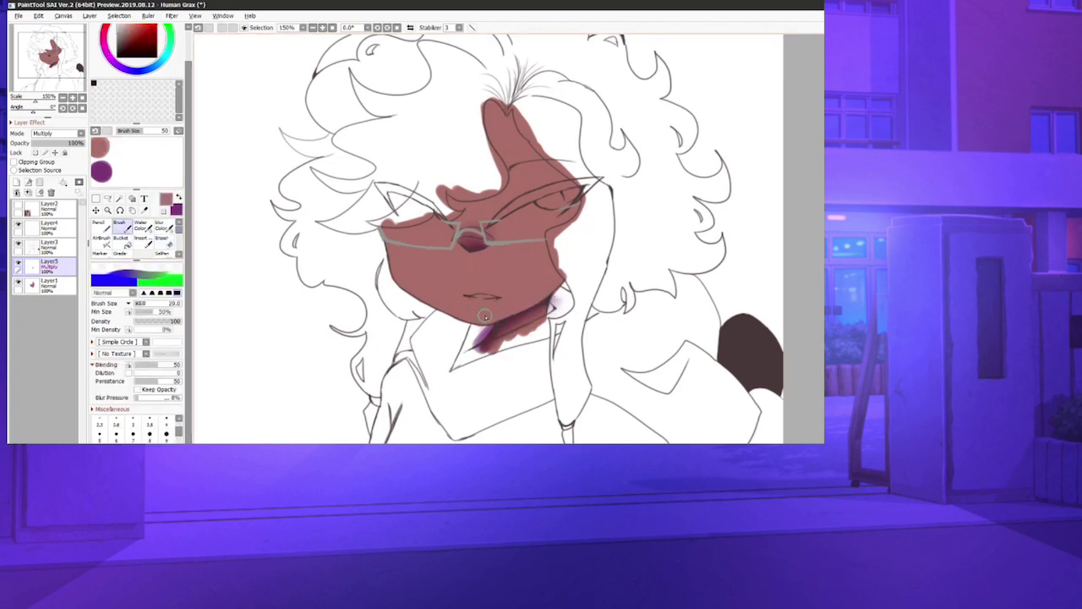
pyautogui.click(42, 285)
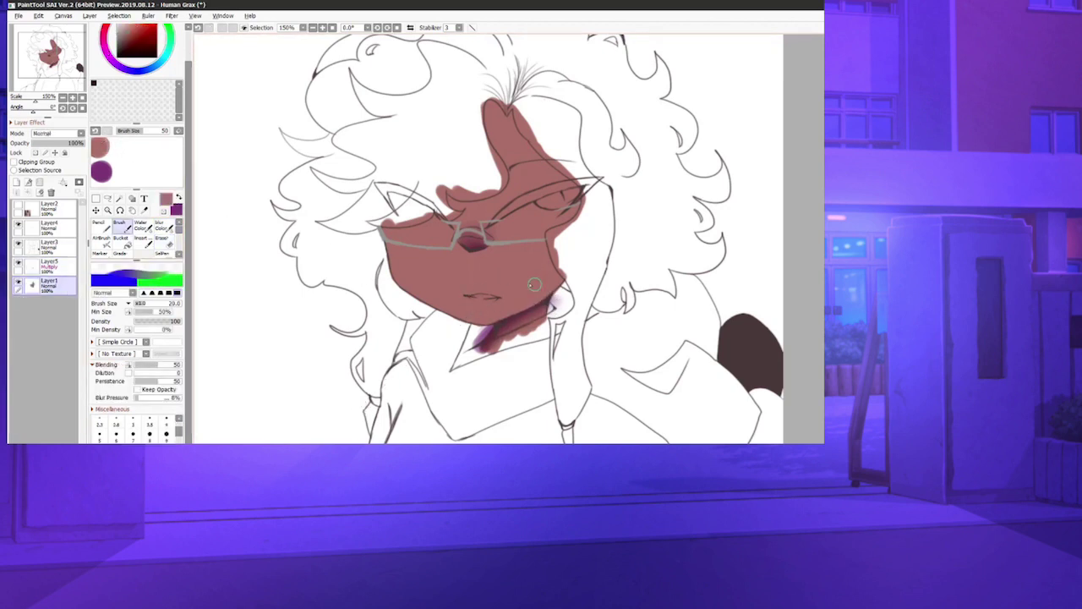
pyautogui.click(16, 182)
pyautogui.click(14, 161)
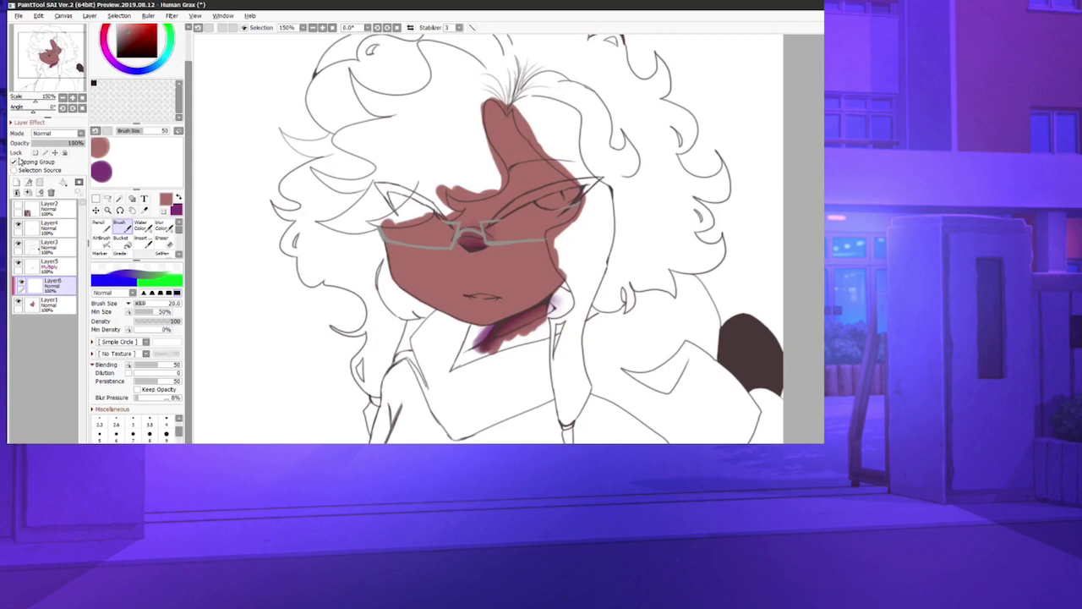
# - Add another clipped layer in Multiply mode and airbrush soft reddish-brown shading around the edges of the face
pyautogui.click(16, 182)
pyautogui.click(56, 132)
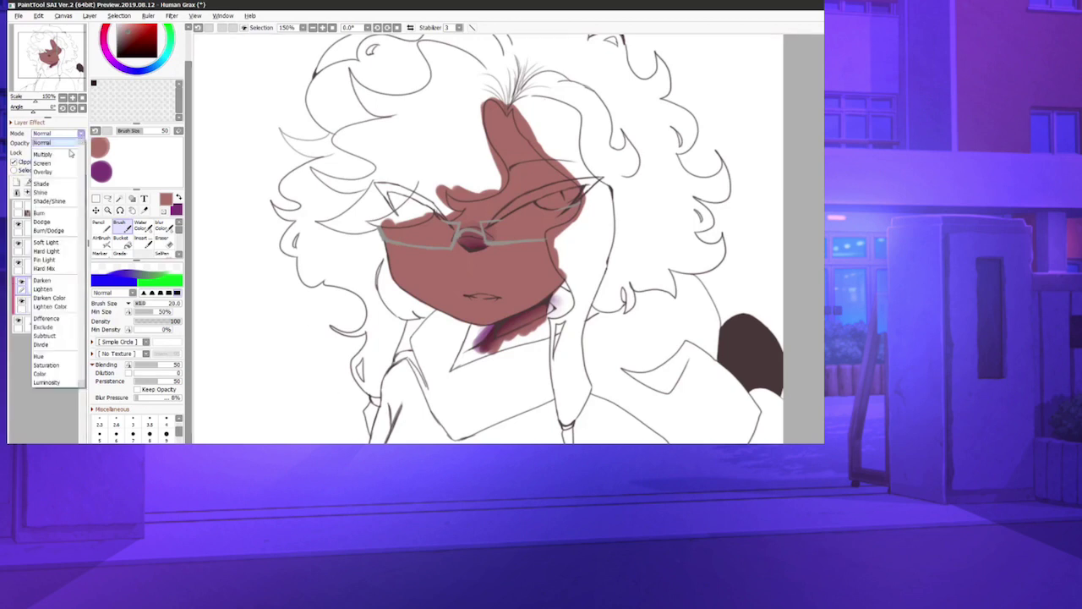
pyautogui.click(51, 155)
pyautogui.click(101, 239)
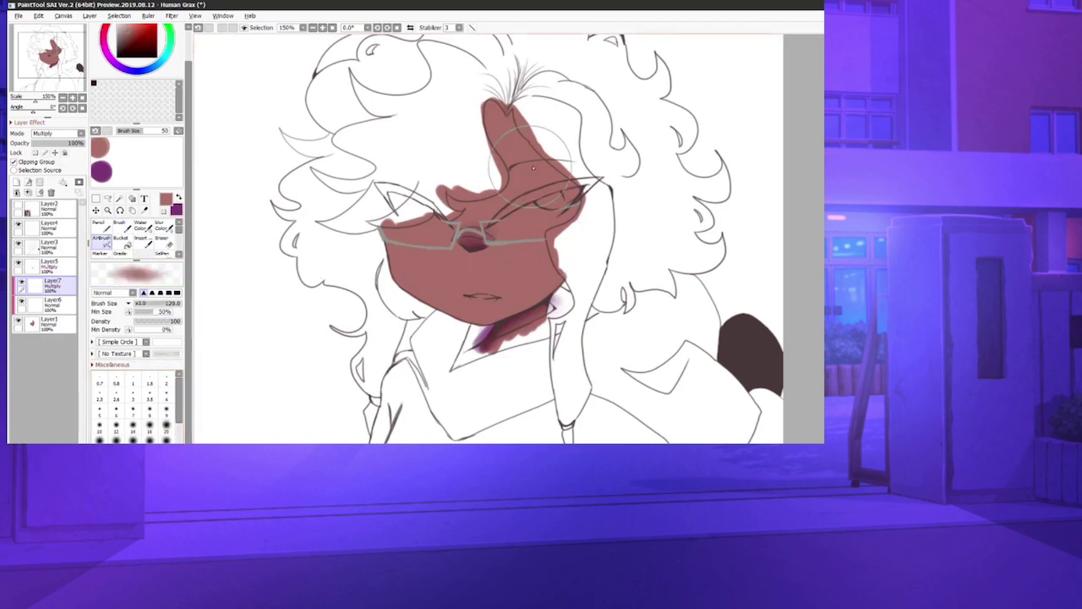
pyautogui.moveTo(484, 95)
pyautogui.mouseDown()
pyautogui.moveTo(581, 237)
pyautogui.moveTo(560, 229)
pyautogui.moveTo(608, 306)
pyautogui.moveTo(579, 294)
pyautogui.moveTo(283, 349)
pyautogui.moveTo(406, 296)
pyautogui.moveTo(456, 317)
pyautogui.moveTo(399, 219)
pyautogui.moveTo(408, 179)
pyautogui.moveTo(381, 177)
pyautogui.mouseUp()
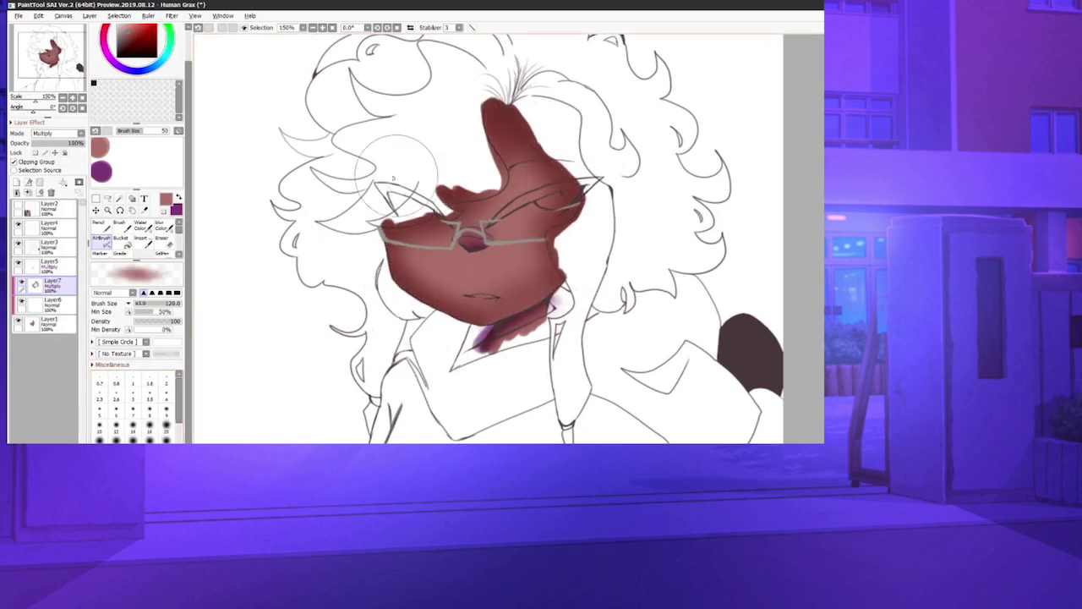
# - Tint the face-edge shading purple with pixel opacity protected, and lower that layer's opacity to 48%
pyautogui.click(178, 196)
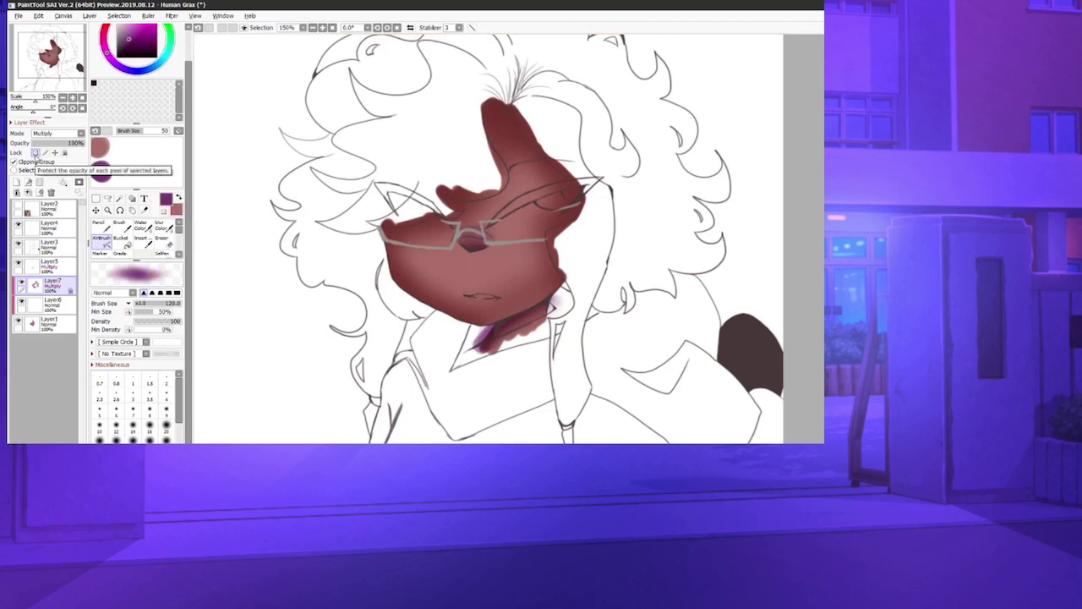
pyautogui.click(35, 153)
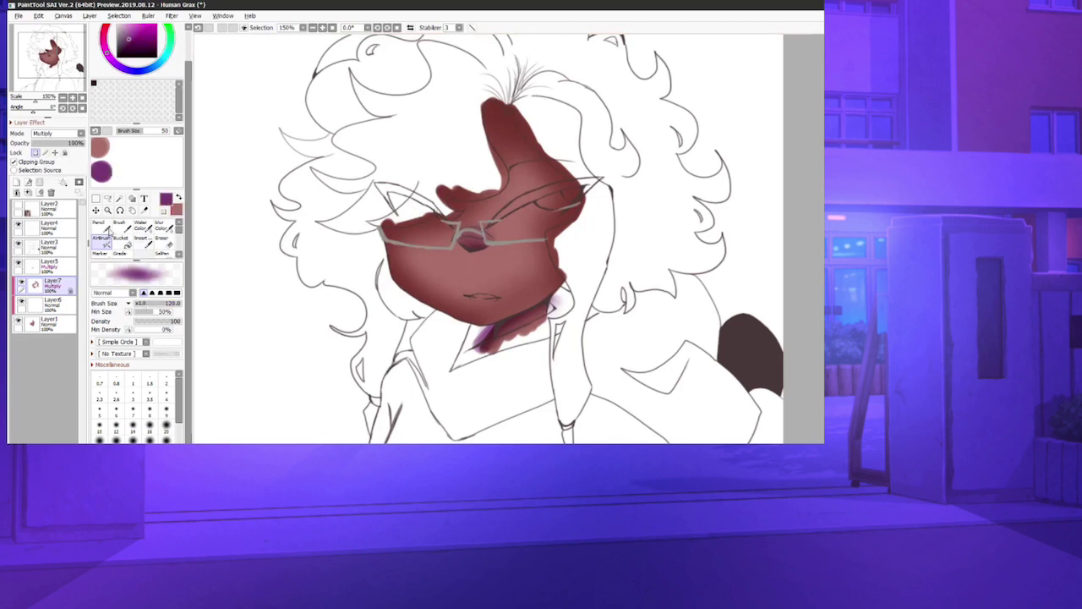
pyautogui.click(108, 230)
pyautogui.moveTo(584, 173); pyautogui.dragTo(503, 110)
pyautogui.moveTo(461, 201); pyautogui.dragTo(391, 230)
pyautogui.moveTo(582, 191); pyautogui.dragTo(561, 274)
pyautogui.moveTo(520, 127)
pyautogui.mouseDown()
pyautogui.moveTo(491, 109)
pyautogui.moveTo(559, 174)
pyautogui.mouseUp()
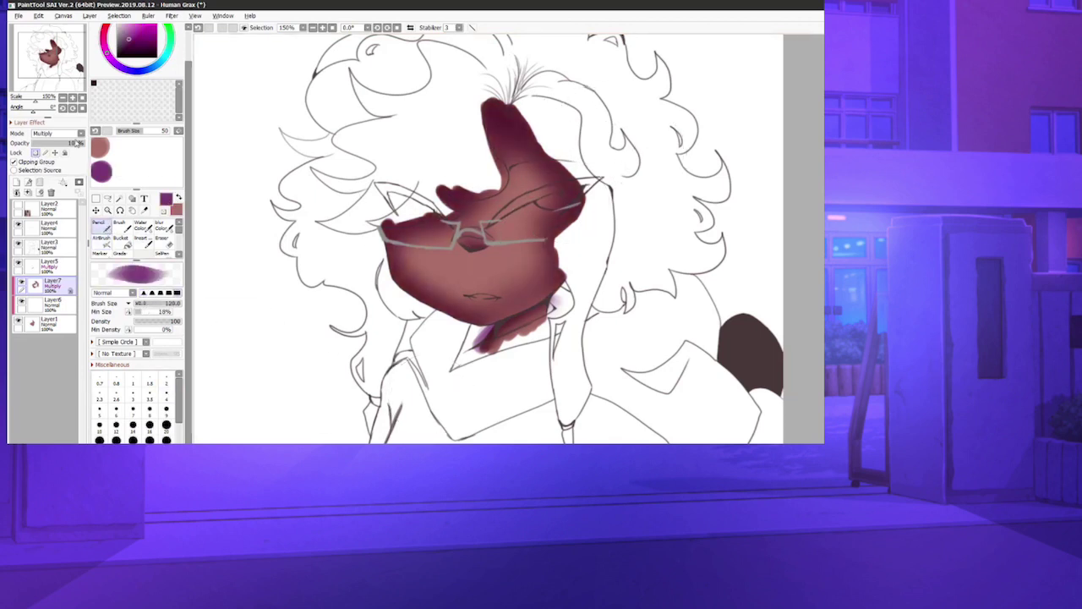
pyautogui.moveTo(74, 144); pyautogui.dragTo(64, 144)
pyautogui.click(56, 145)
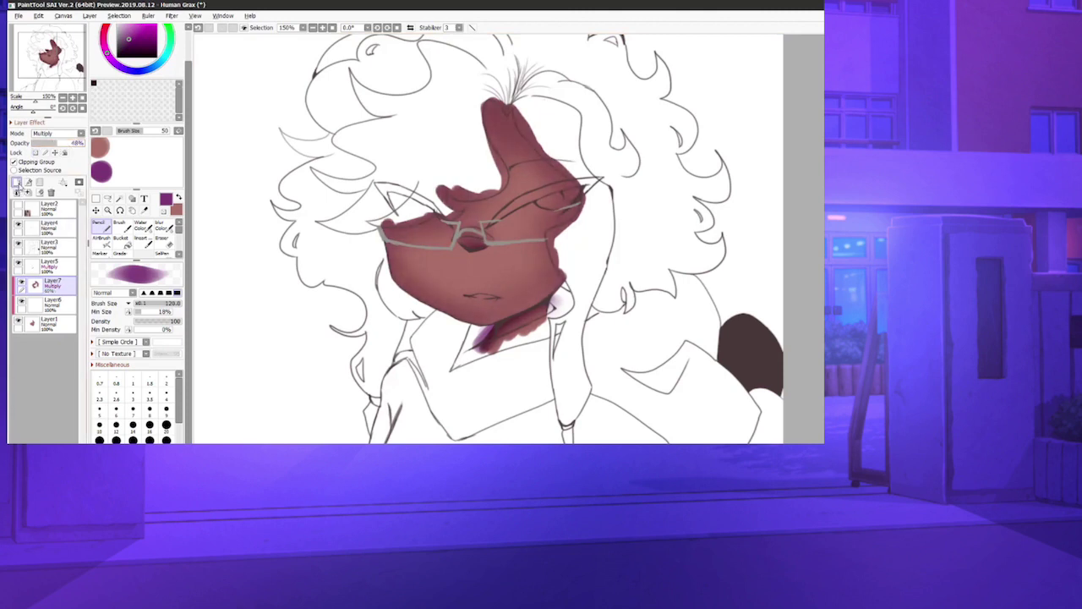
# - On a new clipped layer, airbrush the lower lip crimson, clean its edges, and set the layer's opacity to 81%
pyautogui.click(17, 182)
pyautogui.click(36, 161)
pyautogui.click(179, 198)
pyautogui.moveTo(188, 161); pyautogui.dragTo(189, 134)
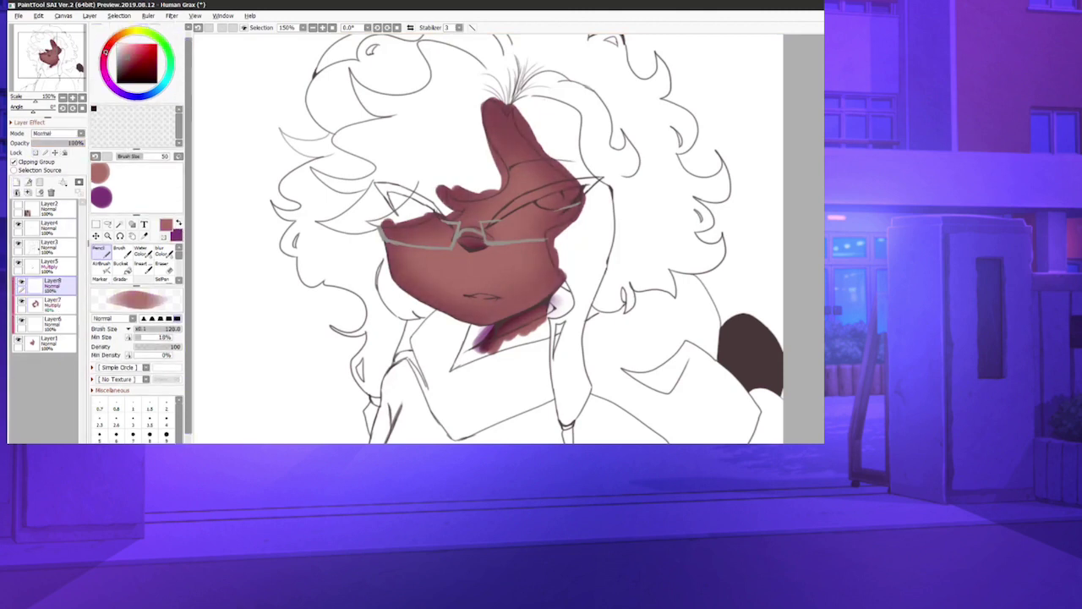
pyautogui.click(142, 52)
pyautogui.click(101, 263)
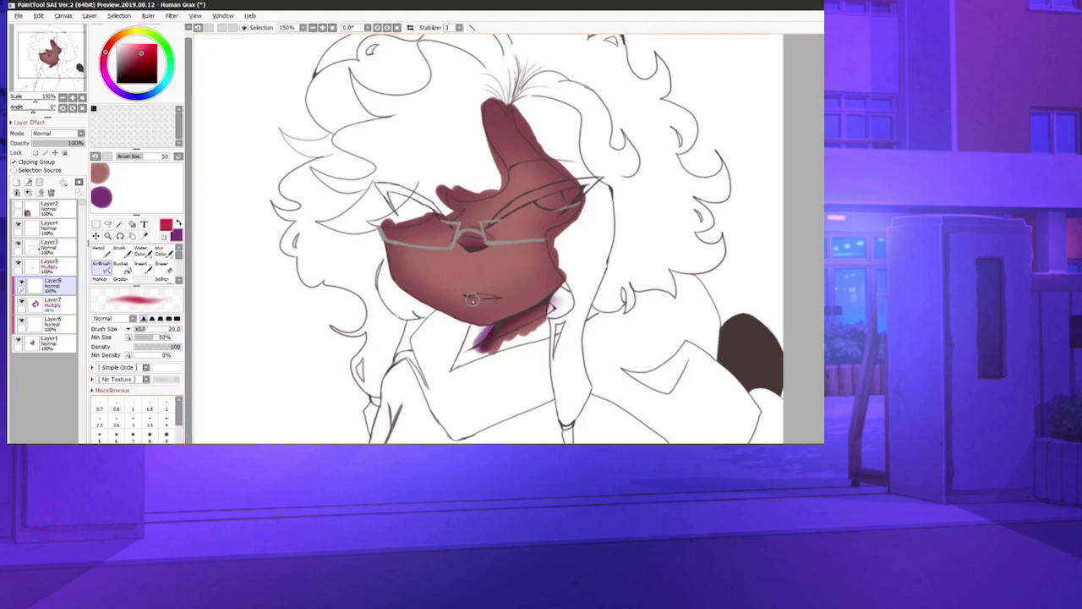
pyautogui.press('e')
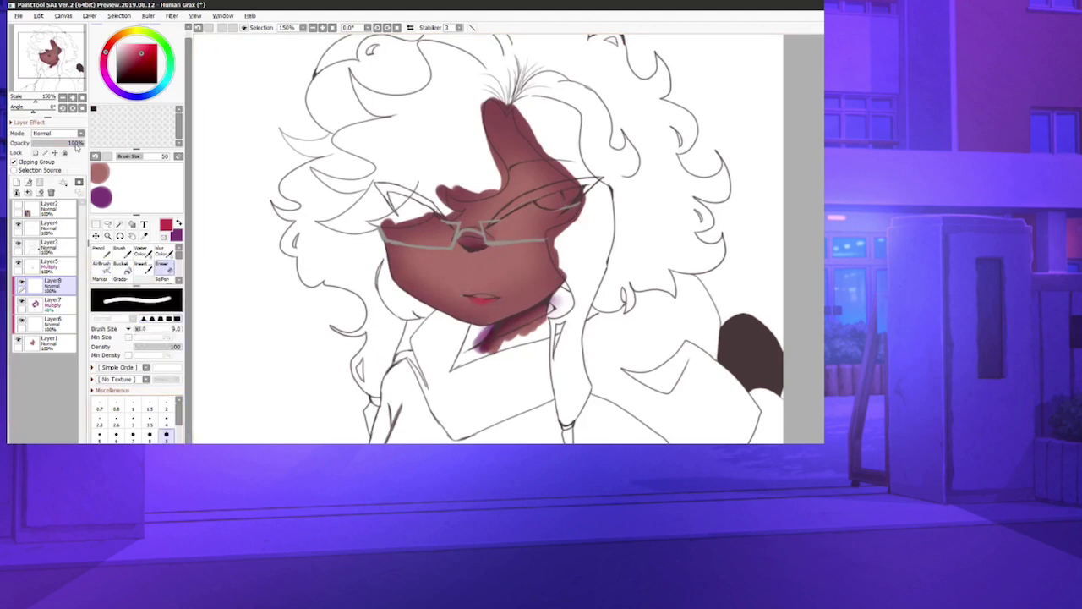
pyautogui.click(74, 143)
# - Airbrush the upper lip crimson on a new clipped Multiply layer at 60% opacity, and erase the excess around it
pyautogui.click(17, 183)
pyautogui.click(36, 161)
pyautogui.click(106, 272)
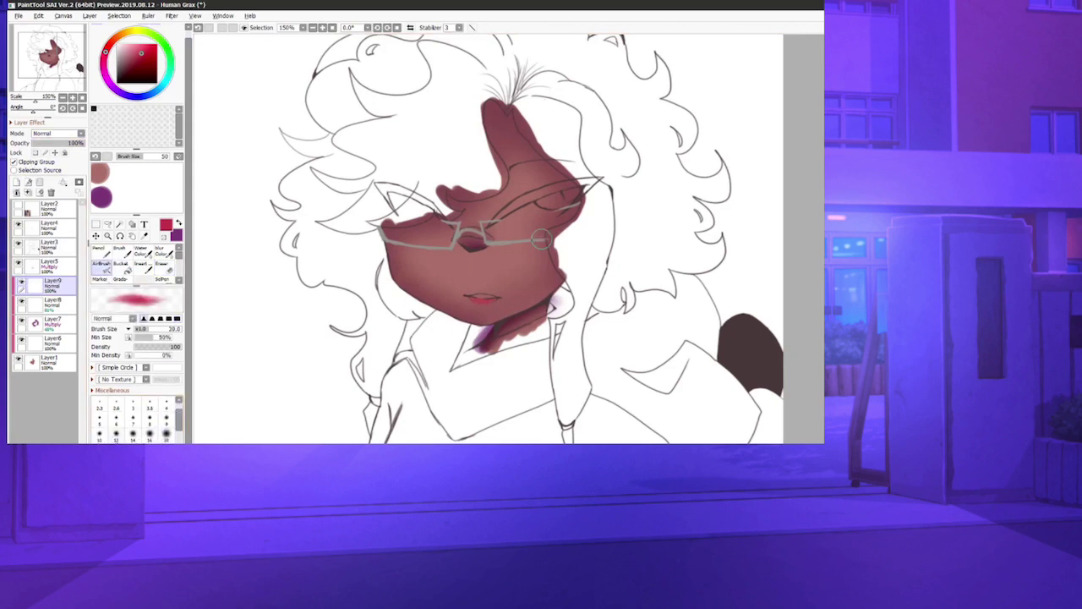
pyautogui.moveTo(469, 293); pyautogui.dragTo(499, 298)
pyautogui.click(64, 135)
pyautogui.click(61, 160)
pyautogui.moveTo(78, 143); pyautogui.dragTo(65, 145)
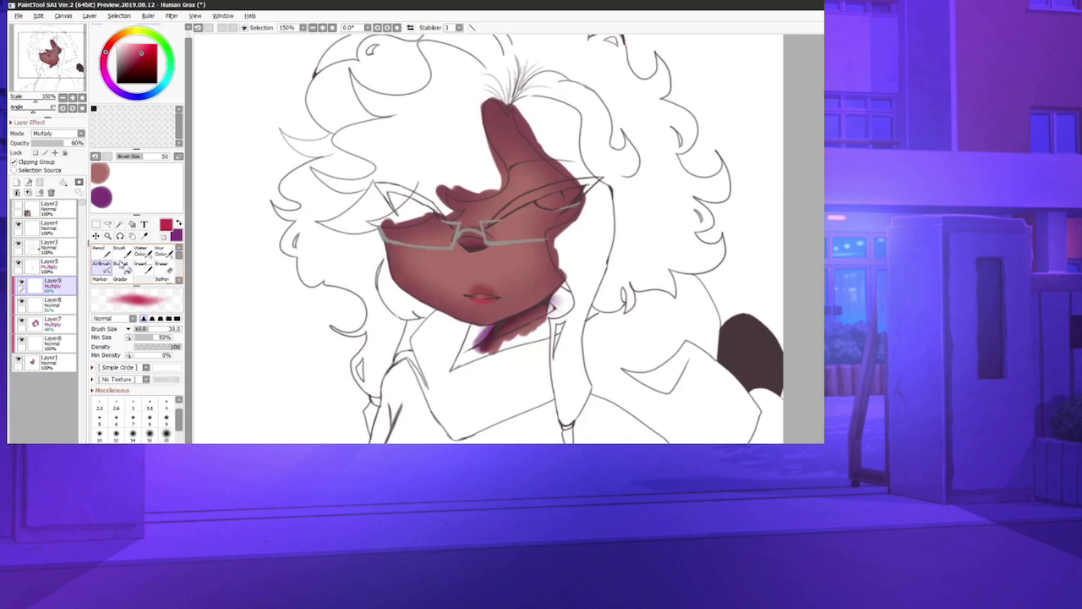
pyautogui.press('e')
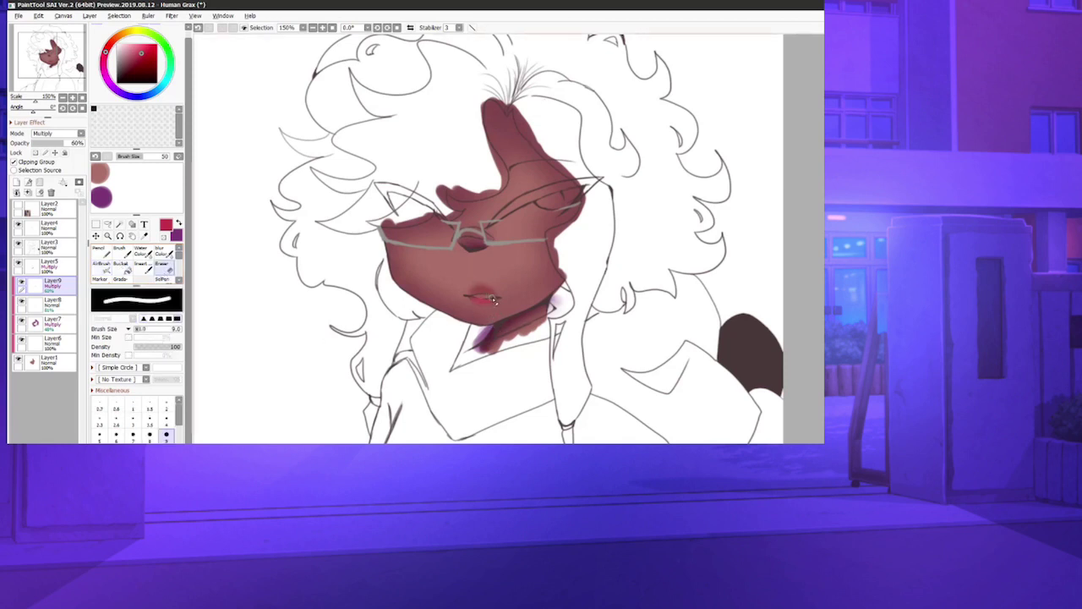
pyautogui.doubleClick(68, 305)
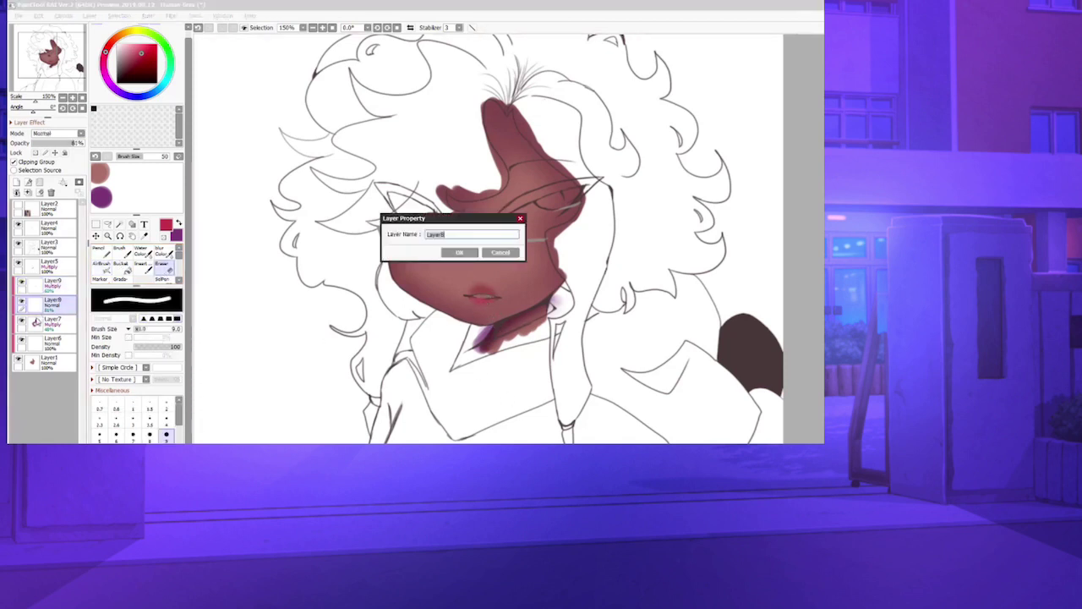
pyautogui.click(520, 219)
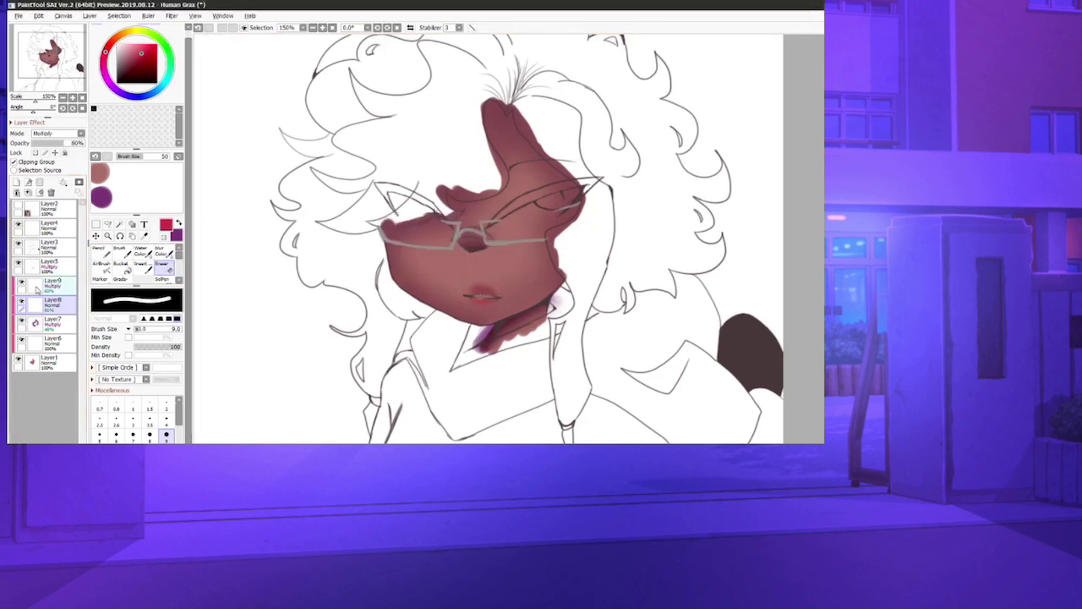
# - On a new layer clipped to the skin, airbrush a broad crimson blush across the cheeks and nose behind the glasses
pyautogui.click(68, 285)
pyautogui.click(17, 183)
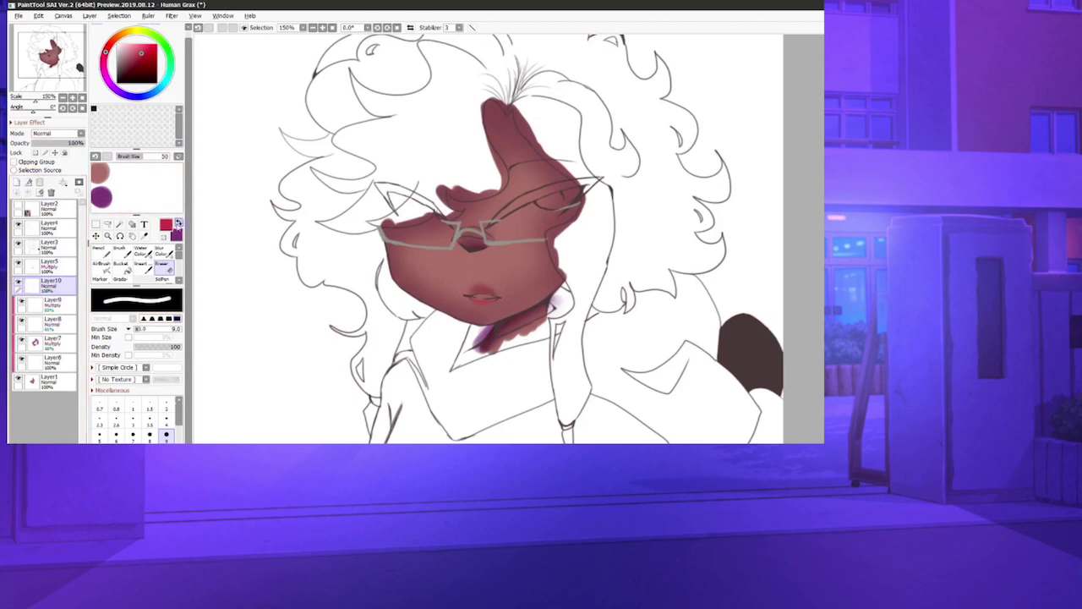
pyautogui.click(102, 267)
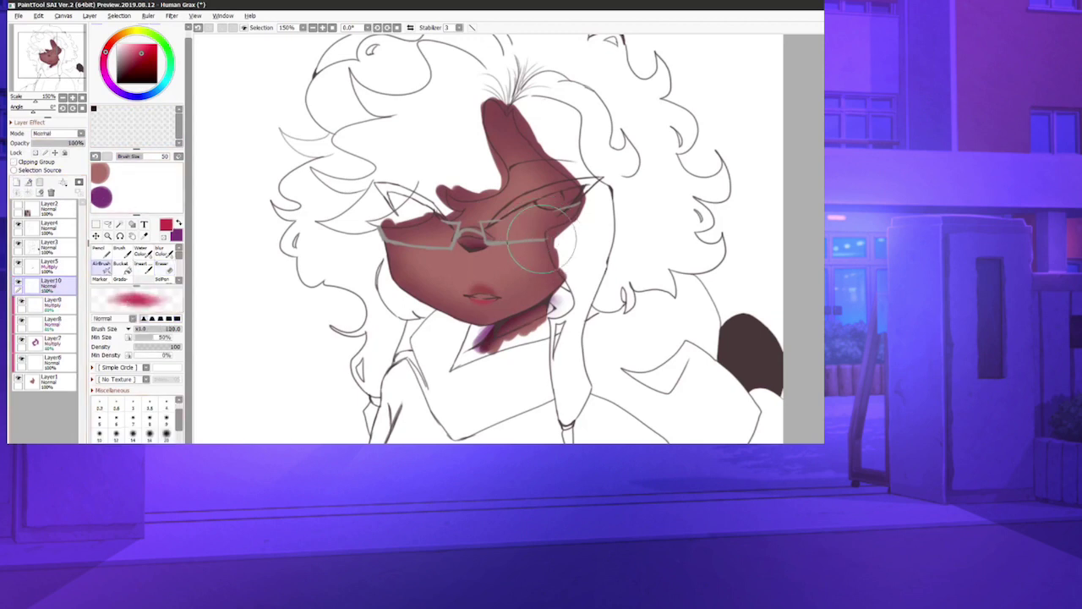
pyautogui.moveTo(584, 199); pyautogui.dragTo(577, 221)
pyautogui.moveTo(498, 230)
pyautogui.mouseDown()
pyautogui.moveTo(381, 216)
pyautogui.moveTo(318, 258)
pyautogui.mouseUp()
pyautogui.click(14, 162)
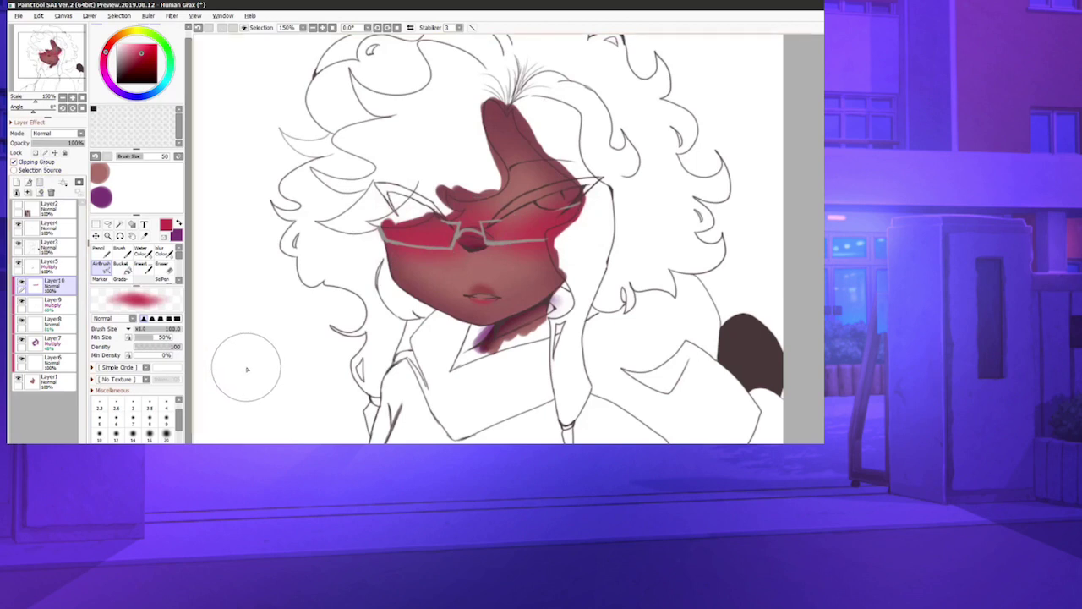
# - On a new clipped Multiply layer, brush a purple shadow along the face and hairline edges and lower its opacity to 26%
pyautogui.click(17, 183)
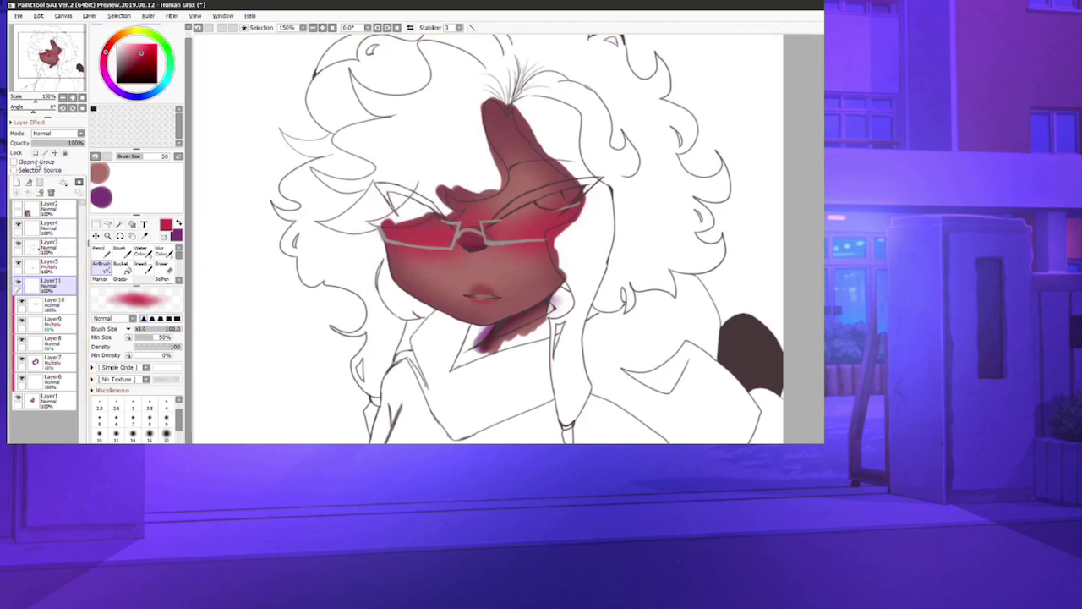
pyautogui.click(15, 162)
pyautogui.click(59, 133)
pyautogui.click(66, 156)
pyautogui.click(178, 223)
pyautogui.click(124, 252)
pyautogui.moveTo(506, 100)
pyautogui.mouseDown()
pyautogui.moveTo(582, 196)
pyautogui.moveTo(556, 222)
pyautogui.moveTo(562, 274)
pyautogui.moveTo(482, 324)
pyautogui.mouseUp()
pyautogui.moveTo(381, 211)
pyautogui.mouseDown()
pyautogui.moveTo(414, 300)
pyautogui.moveTo(407, 287)
pyautogui.moveTo(461, 315)
pyautogui.mouseUp()
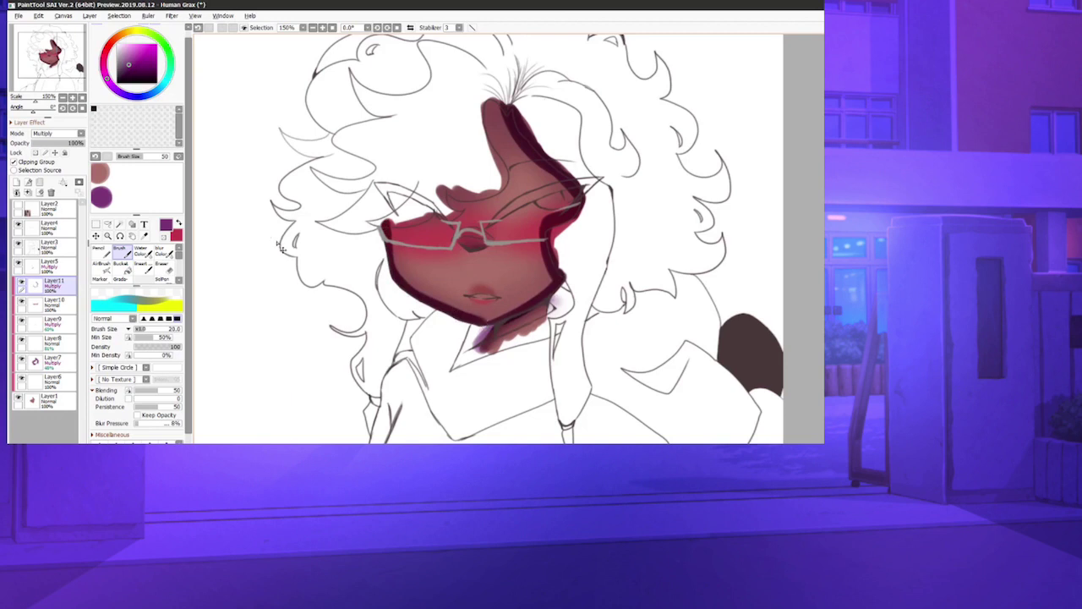
pyautogui.moveTo(382, 221)
pyautogui.mouseDown()
pyautogui.moveTo(467, 208)
pyautogui.moveTo(451, 184)
pyautogui.moveTo(455, 199)
pyautogui.moveTo(469, 200)
pyautogui.moveTo(499, 175)
pyautogui.moveTo(481, 200)
pyautogui.moveTo(499, 174)
pyautogui.moveTo(510, 180)
pyautogui.moveTo(507, 114)
pyautogui.mouseUp()
pyautogui.moveTo(75, 143); pyautogui.dragTo(49, 144)
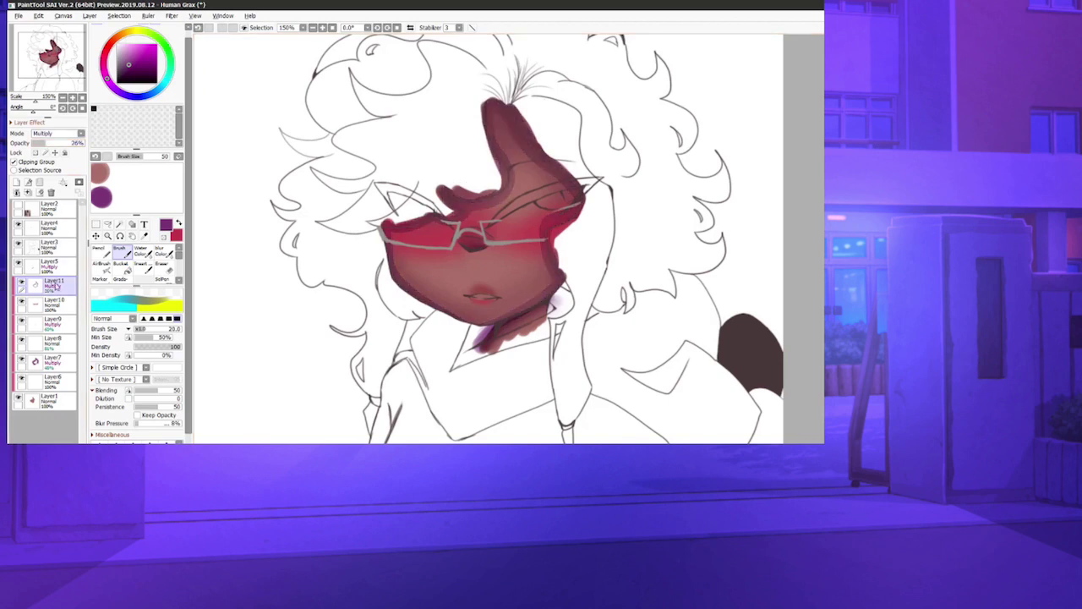
# - Move the purple edge-shadow layer below the airbrushed Multiply shading layer in the clipped stack
pyautogui.moveTo(51, 285); pyautogui.dragTo(40, 366)
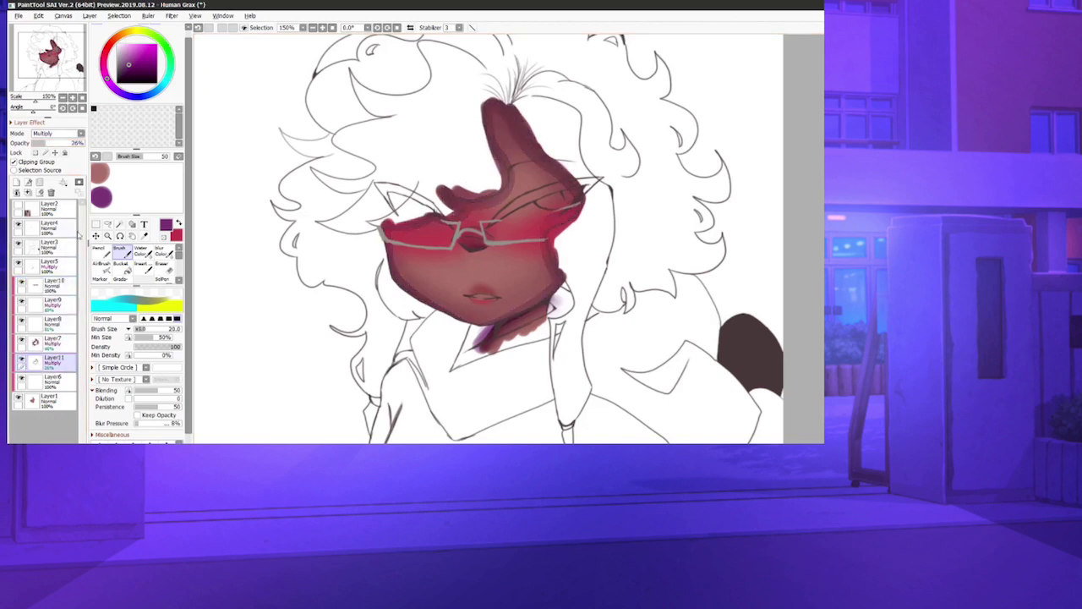
pyautogui.scroll(-11, 489, 238)
pyautogui.scroll(10, 488, 238)
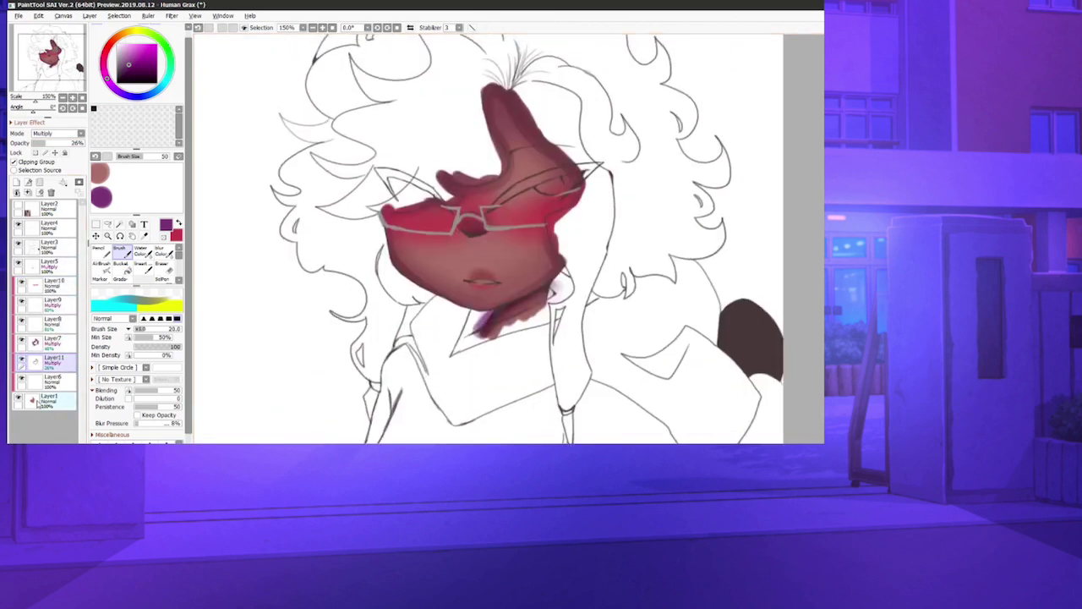
# - Erase the skin colour that spills past the neck onto the collar on the base layer
pyautogui.click(52, 401)
pyautogui.press('e')
pyautogui.moveTo(521, 321)
pyautogui.mouseDown()
pyautogui.moveTo(541, 310)
pyautogui.moveTo(491, 344)
pyautogui.mouseUp()
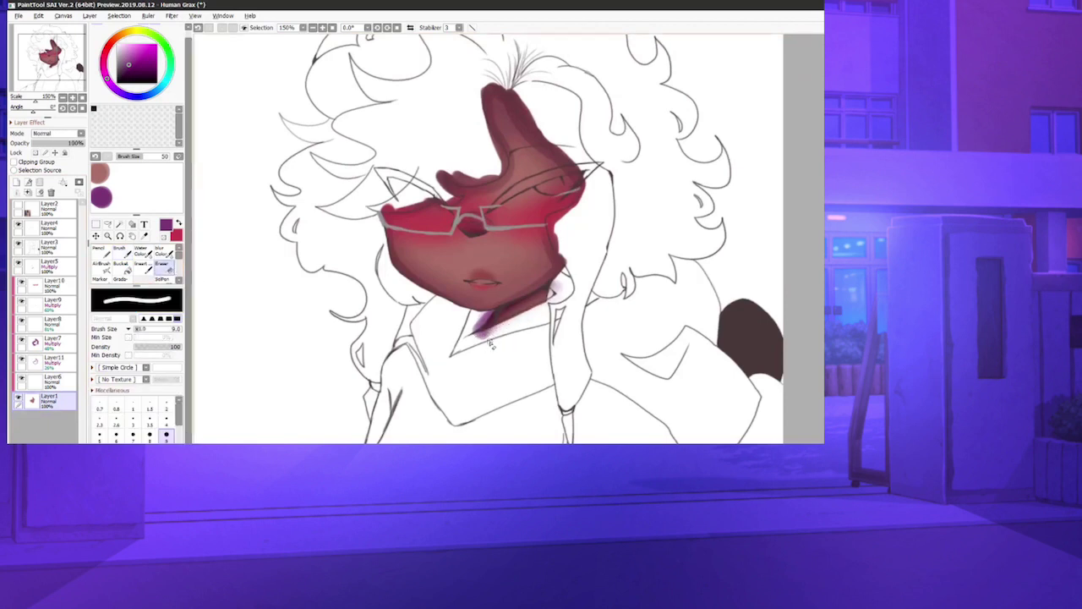
# - Clip the purple nose-and-neck shadow layer to the skin base and make the base layer active
pyautogui.click(41, 266)
pyautogui.click(45, 163)
pyautogui.click(41, 405)
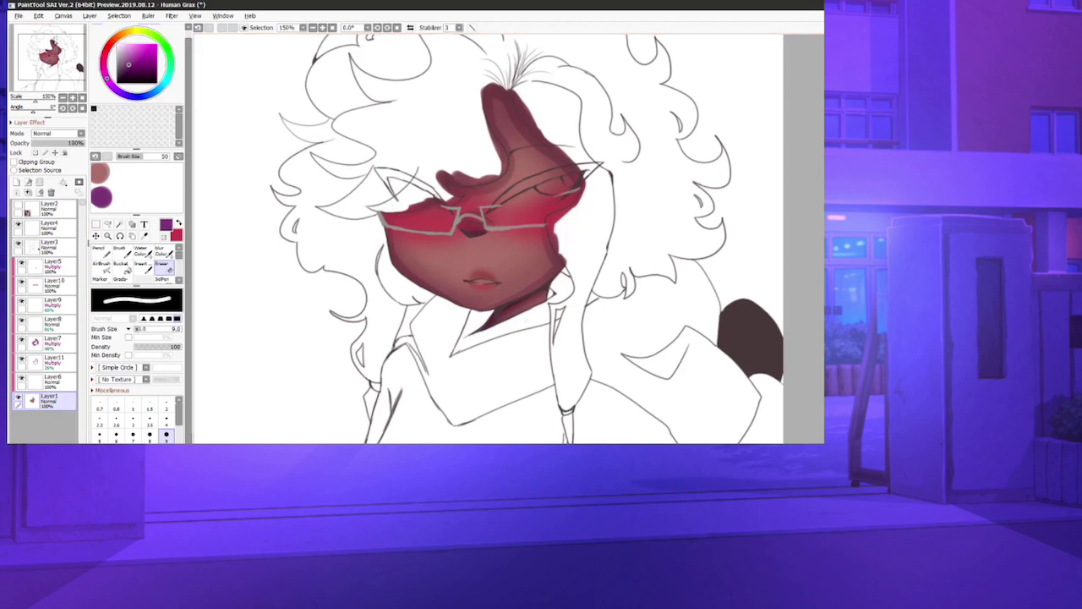
# - Open the swatches.sai colour reference from the Artwork! folder
pyautogui.click(18, 15)
pyautogui.click(129, 40)
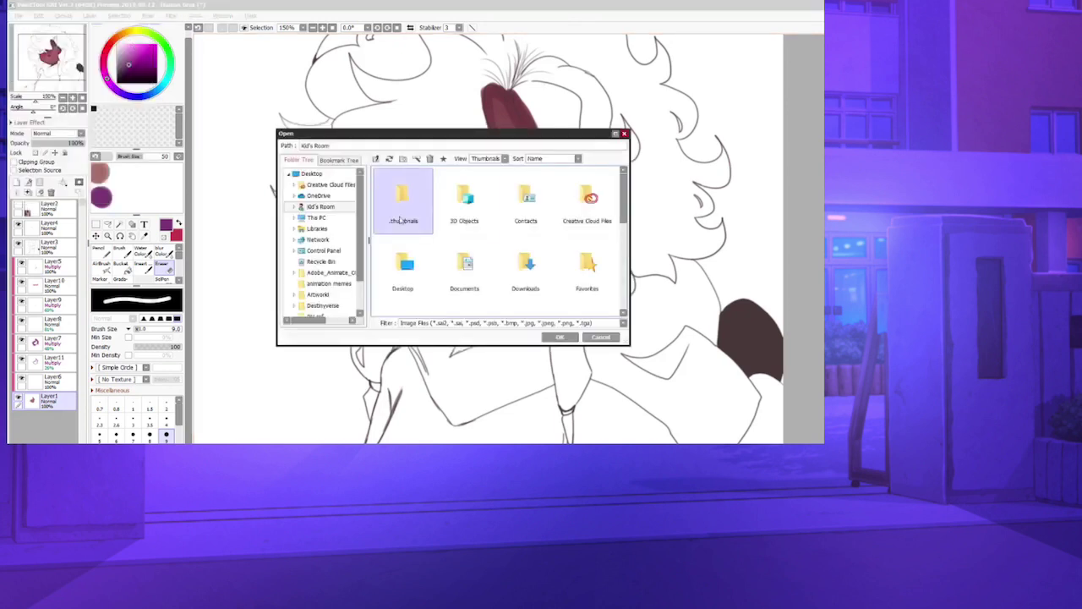
pyautogui.moveTo(624, 203); pyautogui.dragTo(624, 227)
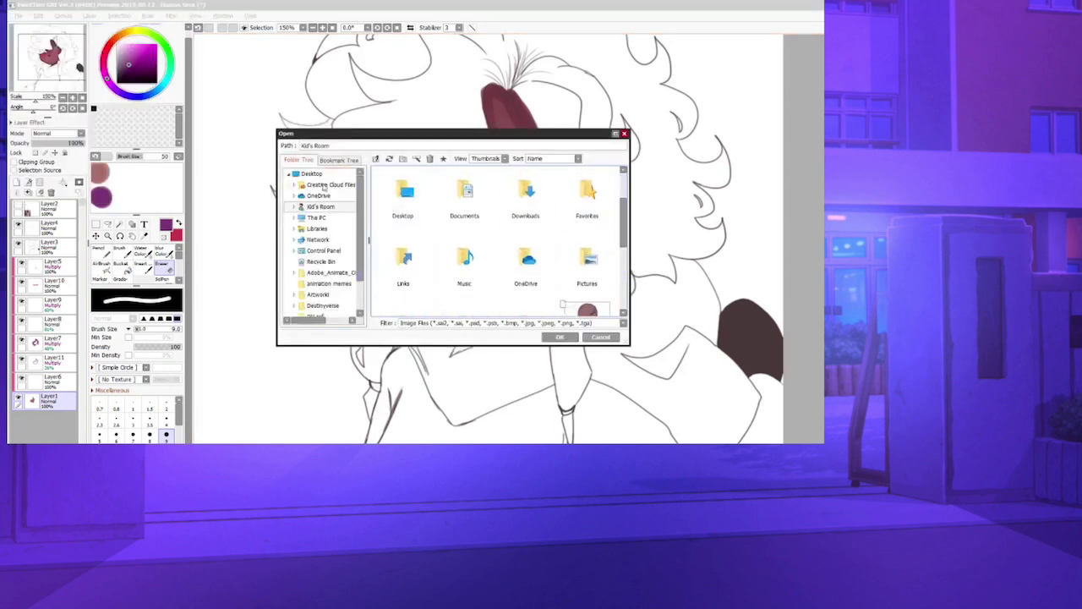
pyautogui.moveTo(359, 253); pyautogui.dragTo(359, 268)
pyautogui.scroll(-1, 359, 267)
pyautogui.click(340, 288)
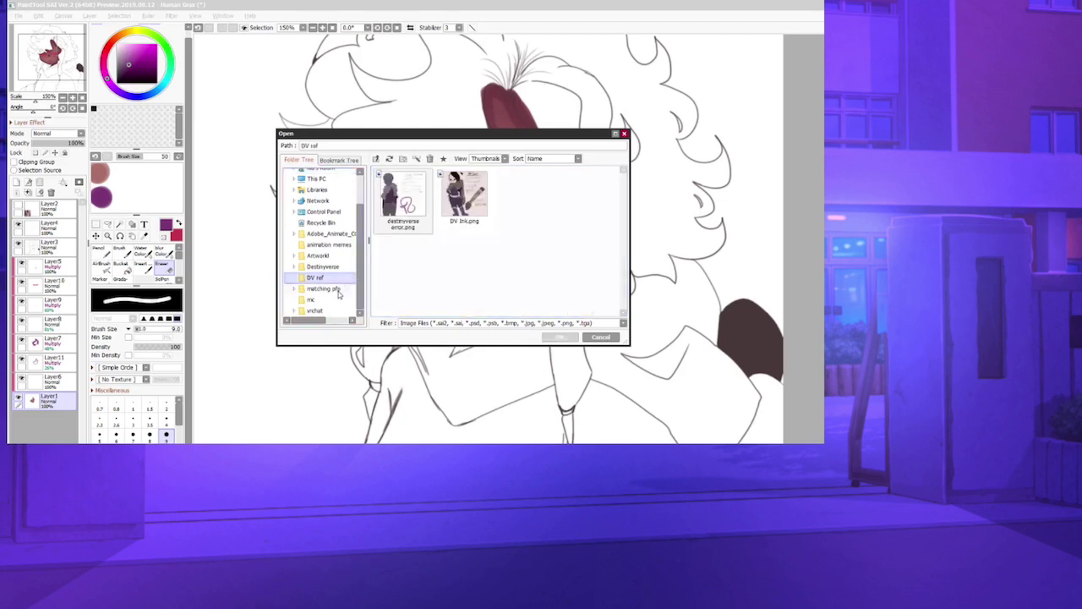
pyautogui.click(318, 256)
pyautogui.scroll(-2, 623, 184)
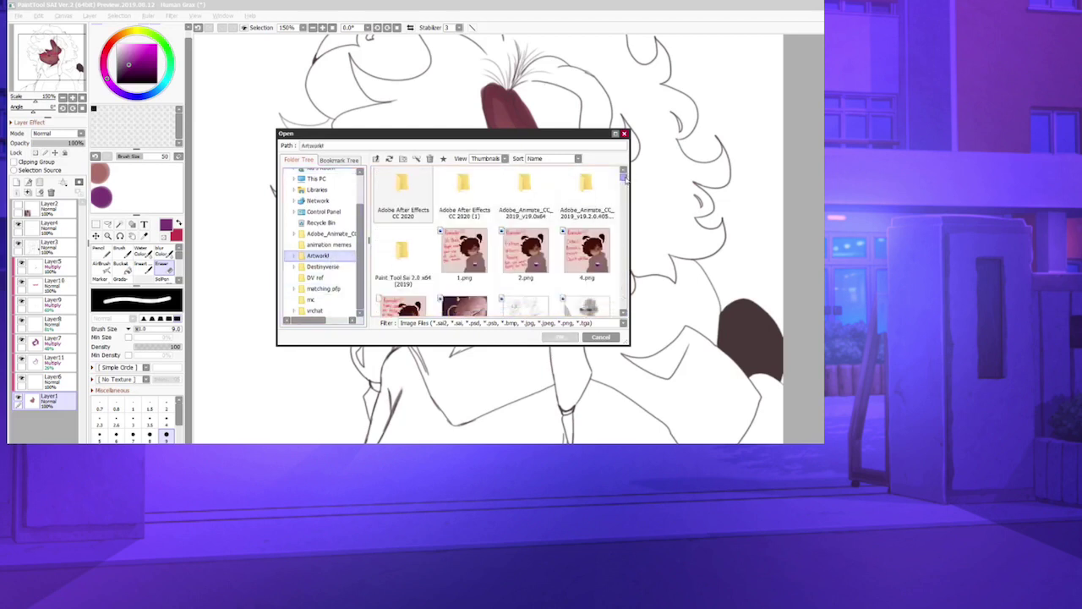
pyautogui.moveTo(623, 185); pyautogui.dragTo(623, 289)
pyautogui.scroll(-3, 547, 292)
pyautogui.click(464, 191)
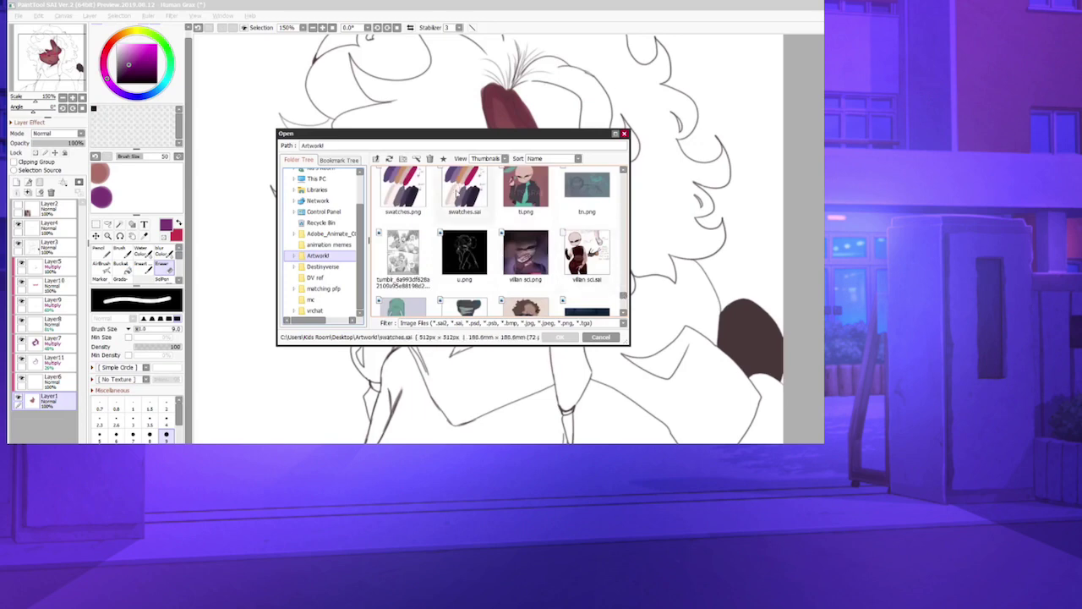
pyautogui.click(560, 338)
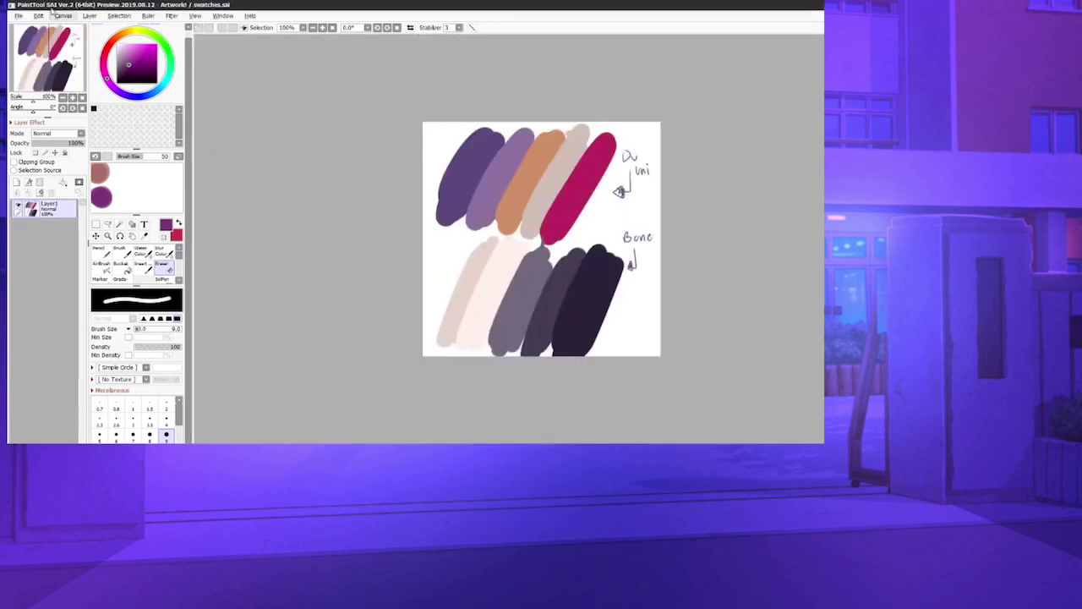
# - Close the colour swatches file and return to the character drawing
pyautogui.click(17, 15)
pyautogui.click(34, 196)
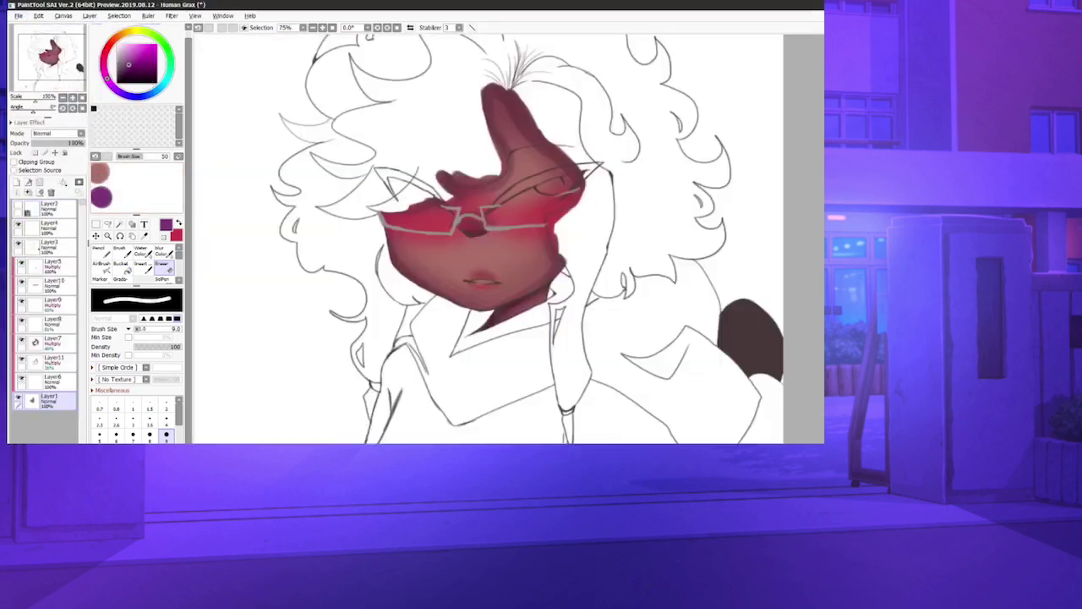
pyautogui.click(18, 15)
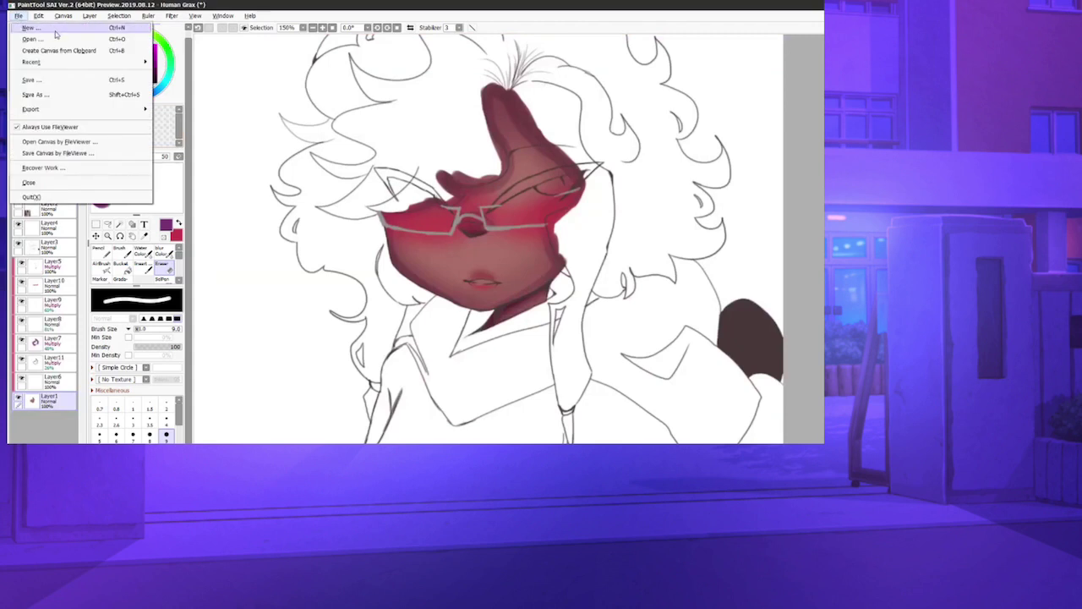
pyautogui.moveTo(135, 64)
pyautogui.click(204, 100)
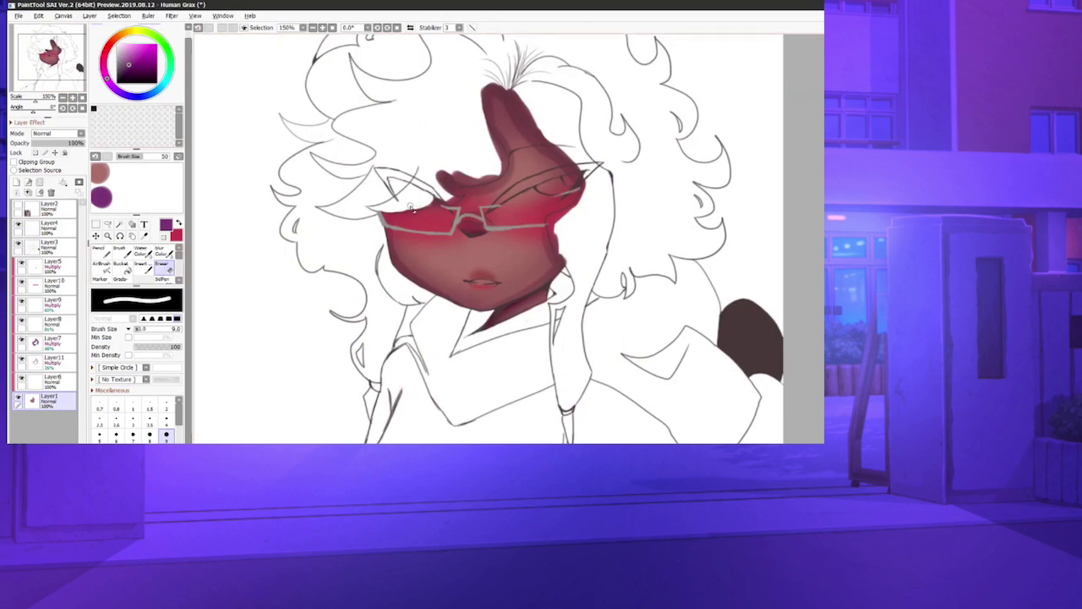
# - Erase the skin colour spilling onto the hair above the partly covered eye, reducing the eraser size to 4
pyautogui.moveTo(433, 167); pyautogui.dragTo(445, 187)
pyautogui.hotkey('ctrl', 'z')
pyautogui.press('[')
pyautogui.press('[')
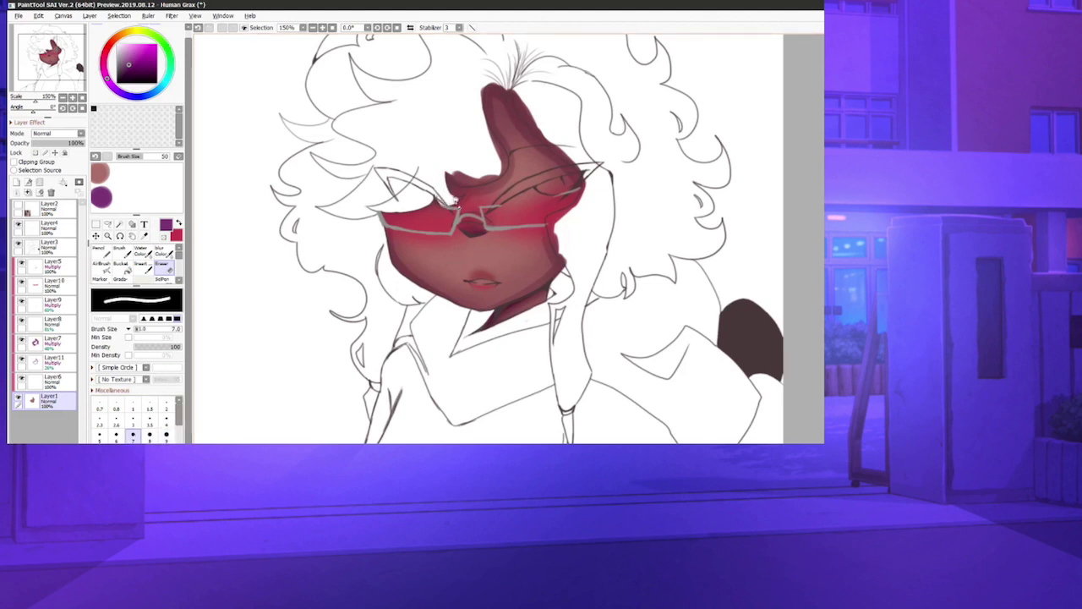
pyautogui.press('[')
pyautogui.press('[')
pyautogui.press('[')
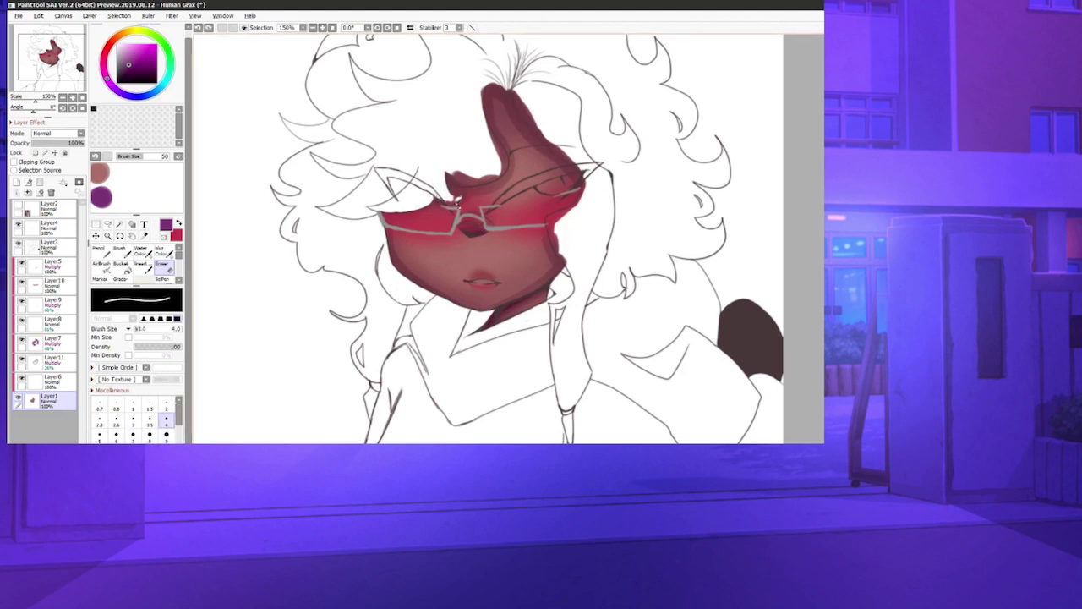
pyautogui.moveTo(460, 199); pyautogui.dragTo(450, 205)
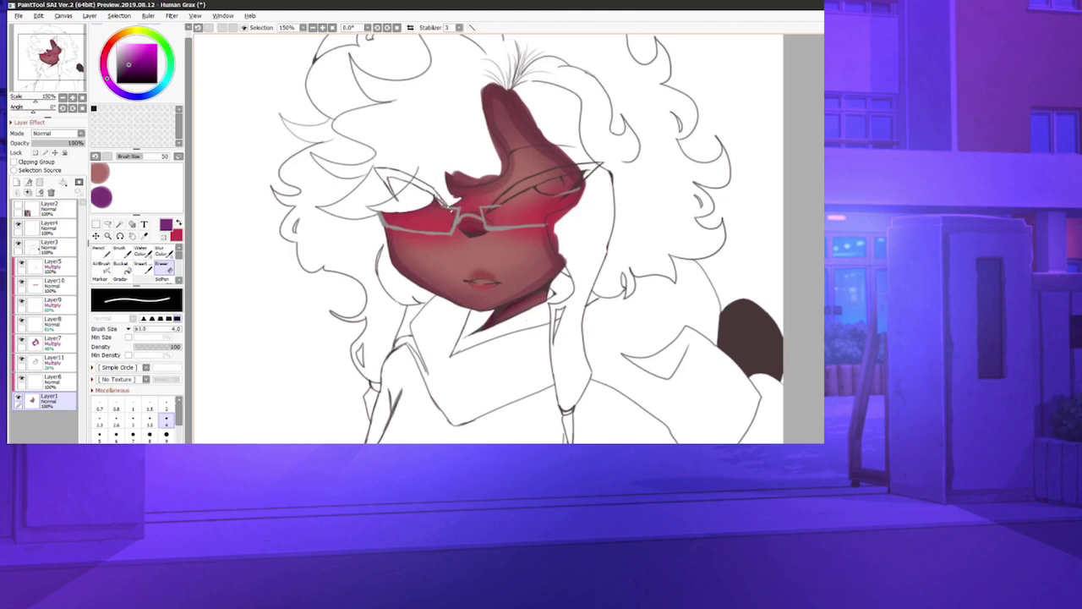
pyautogui.hotkey('ctrl', 'z')
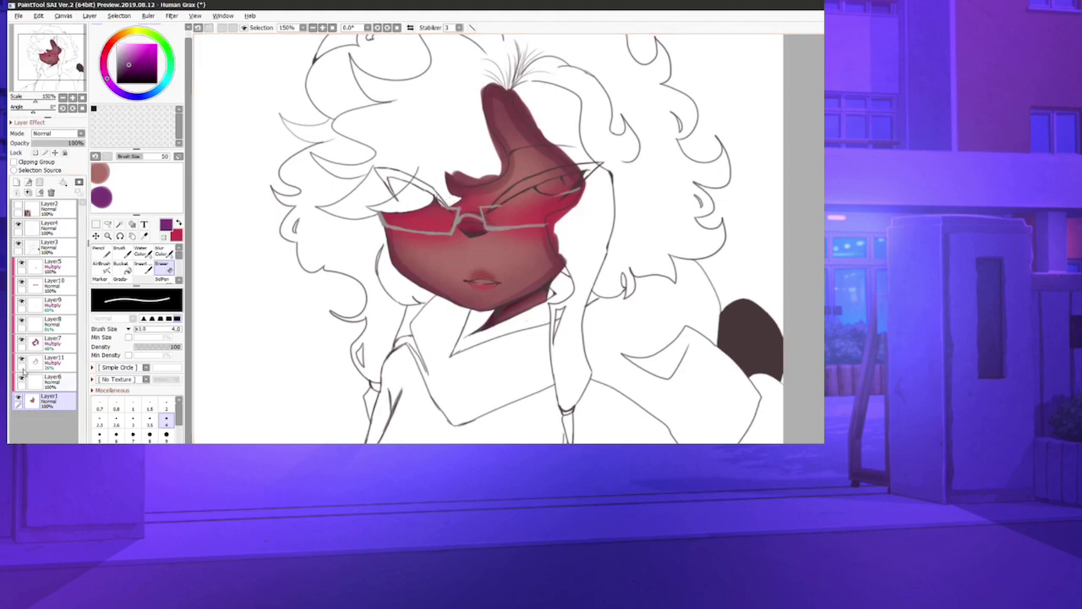
# - Hide the skin base layer and add a new layer directly above Layer4
pyautogui.click(18, 399)
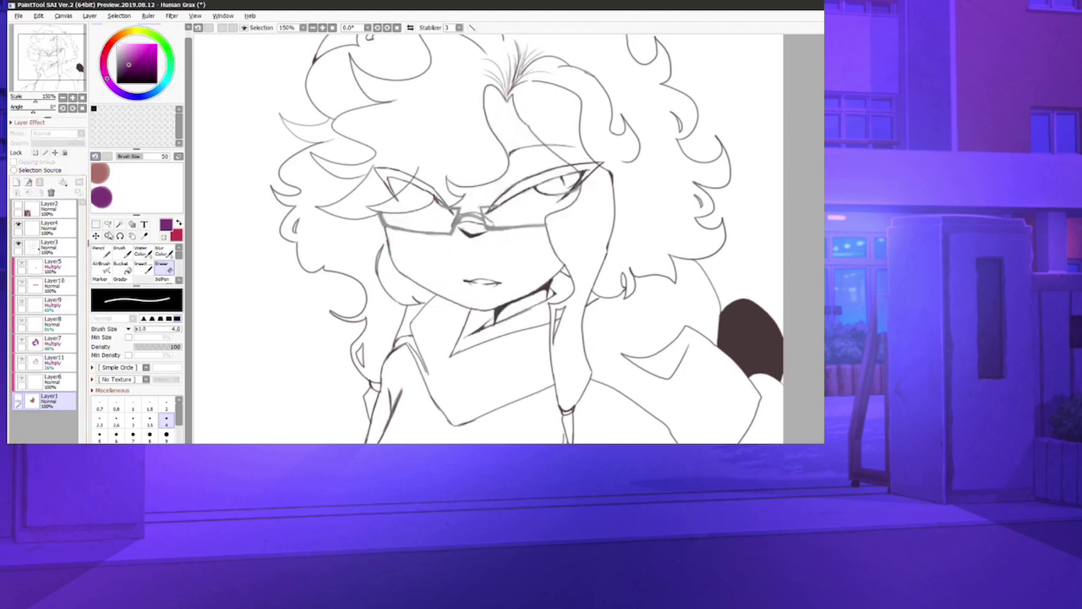
pyautogui.press('m')
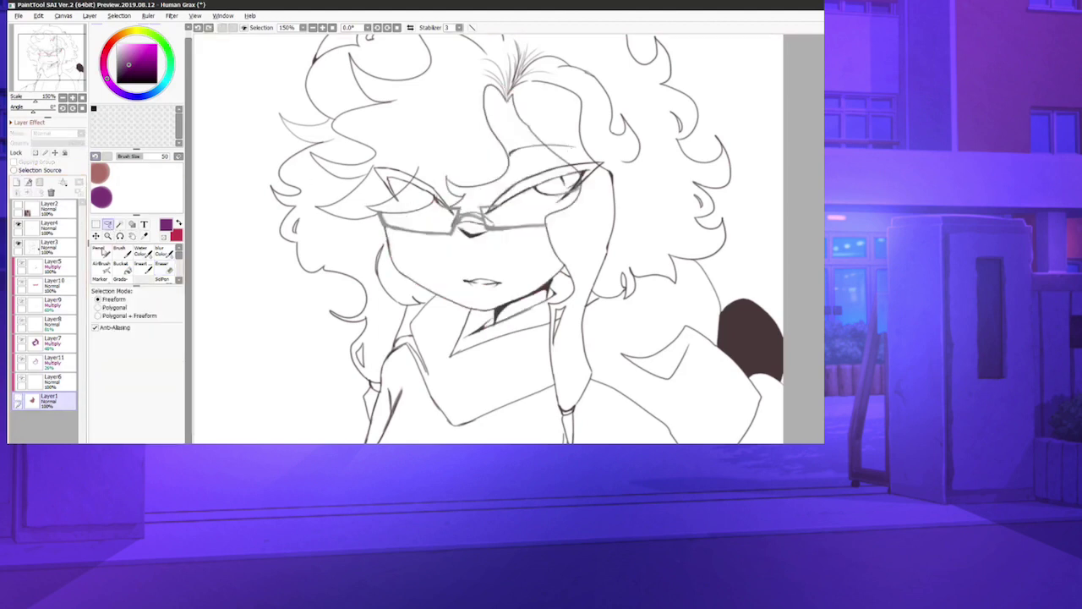
pyautogui.click(46, 227)
pyautogui.click(16, 182)
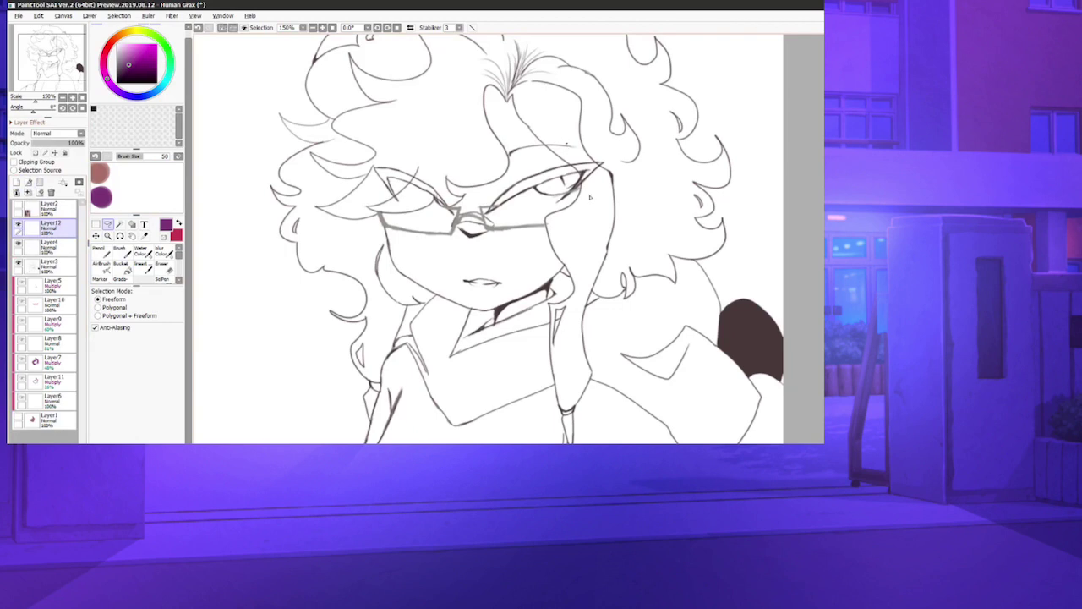
# - Select the upper and side hair areas with the magic wand using the merged image as source, and show the skin base layer again
pyautogui.click(119, 225)
pyautogui.click(509, 232)
pyautogui.hotkey('ctrl', 'd')
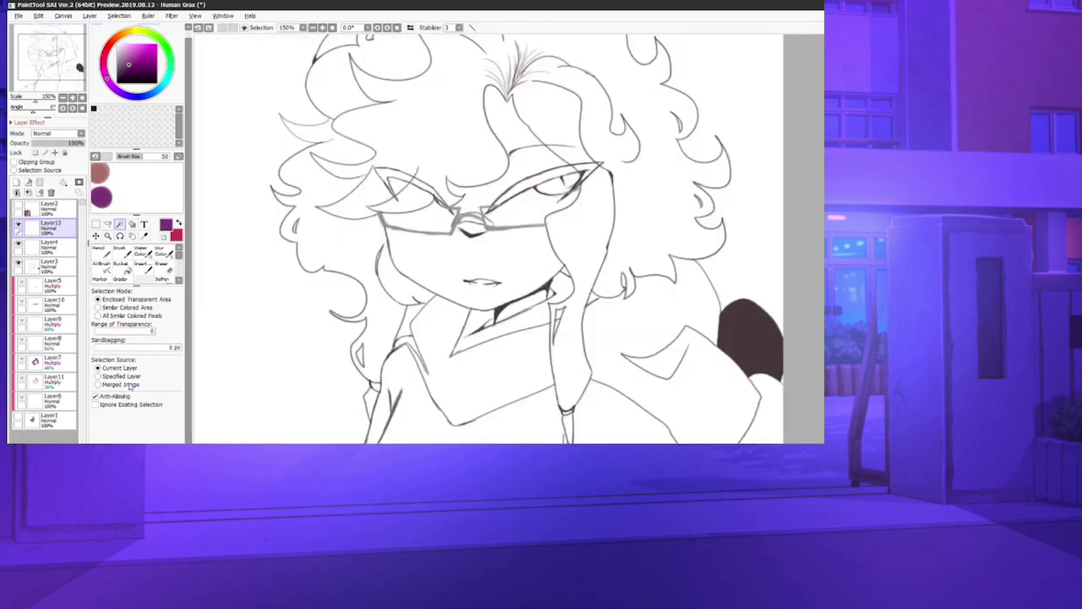
pyautogui.click(131, 385)
pyautogui.click(590, 73)
pyautogui.click(593, 225)
pyautogui.click(18, 417)
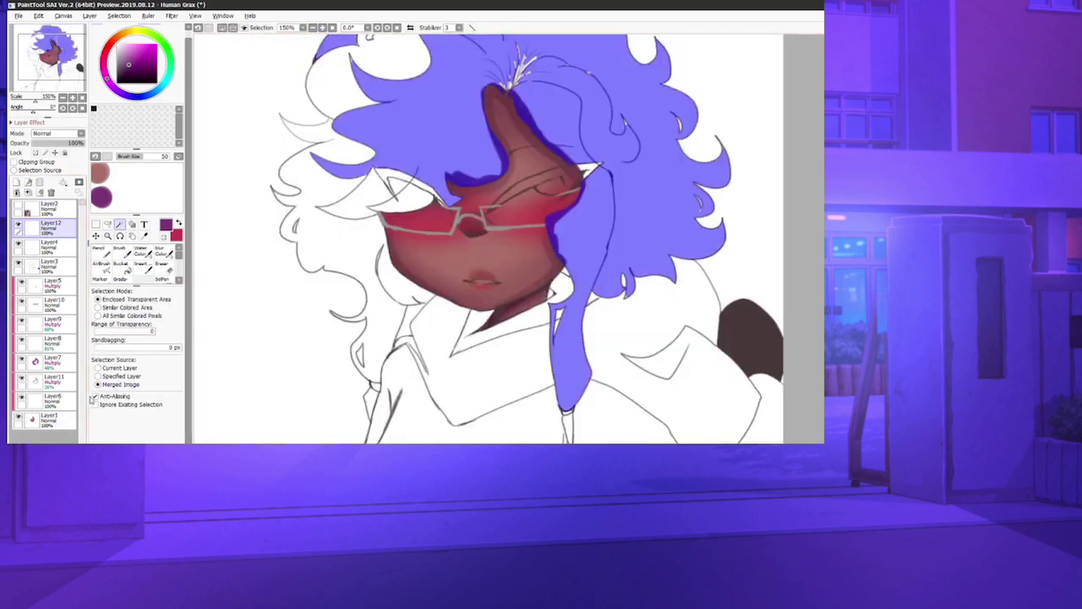
# - Fill gaps in the hair selection around the hairline tuft with a size 4 selection pen, and clear the spilled skin colour on the base layer
pyautogui.click(165, 279)
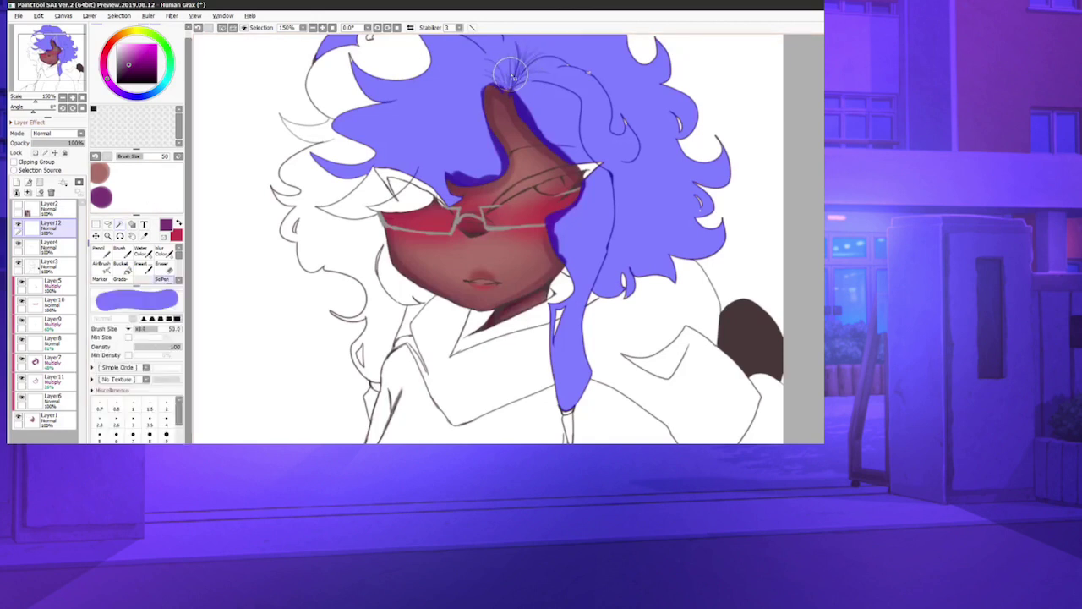
pyautogui.click(166, 419)
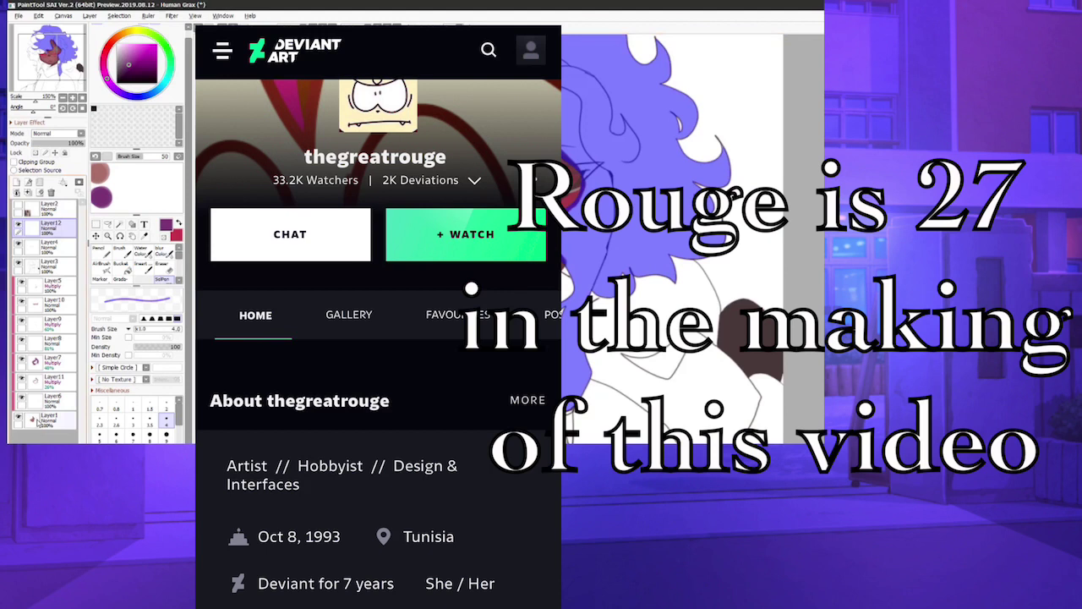
pyautogui.click(40, 412)
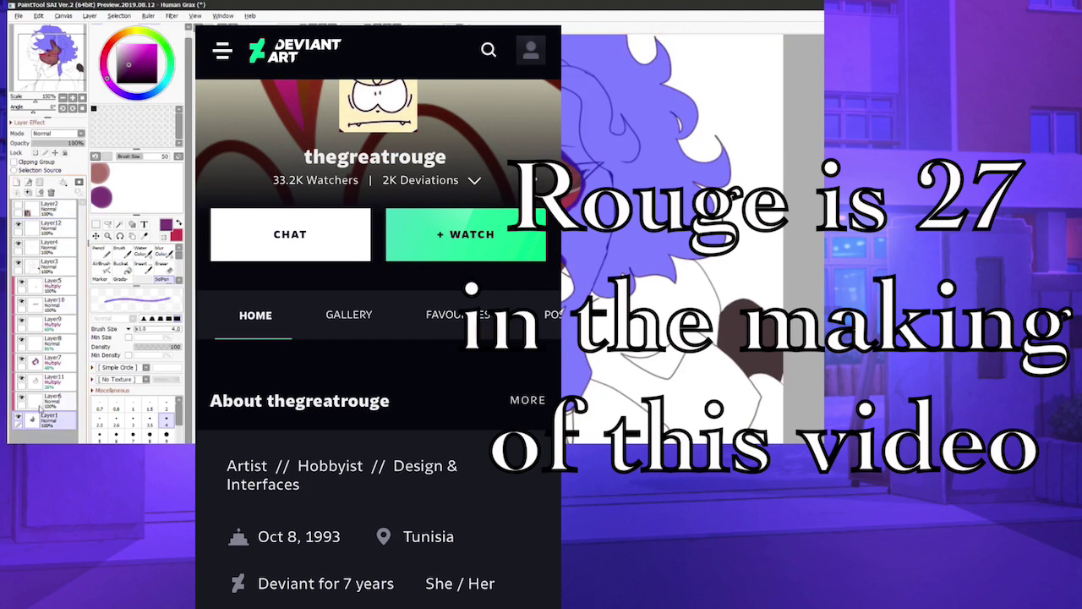
pyautogui.click(100, 253)
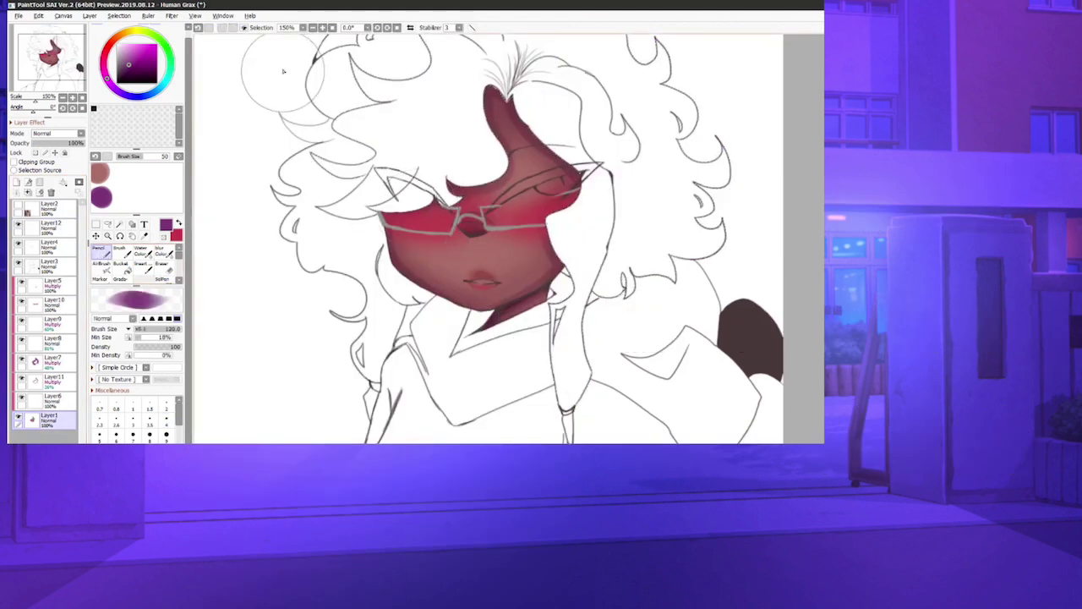
# - Paint the visible eye white in pale cream on a new layer above Layer5 with a size 20 brush
pyautogui.scroll(3, 254, 93)
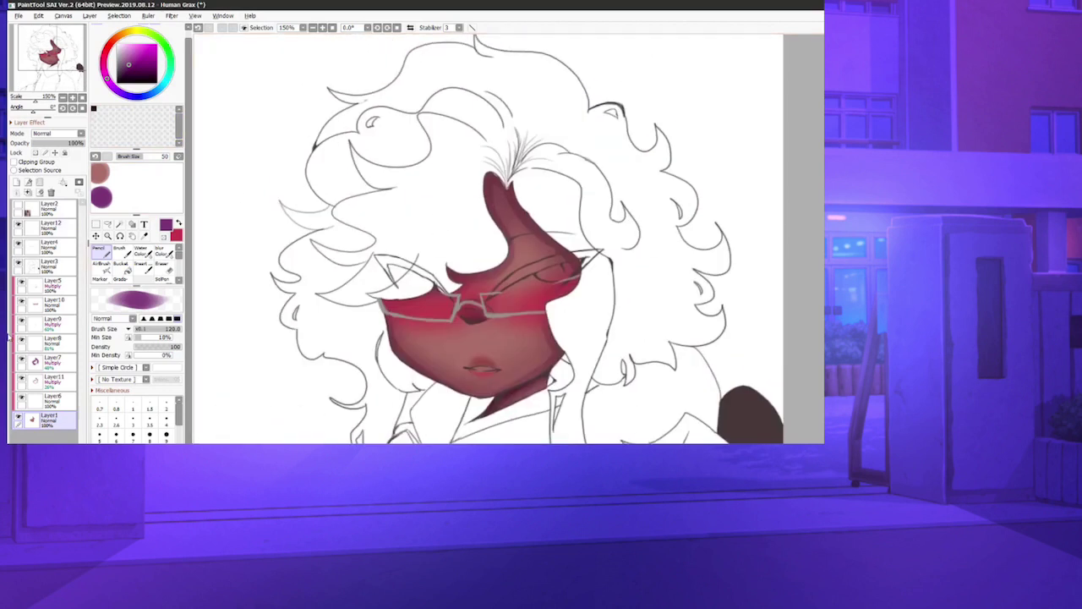
pyautogui.click(37, 288)
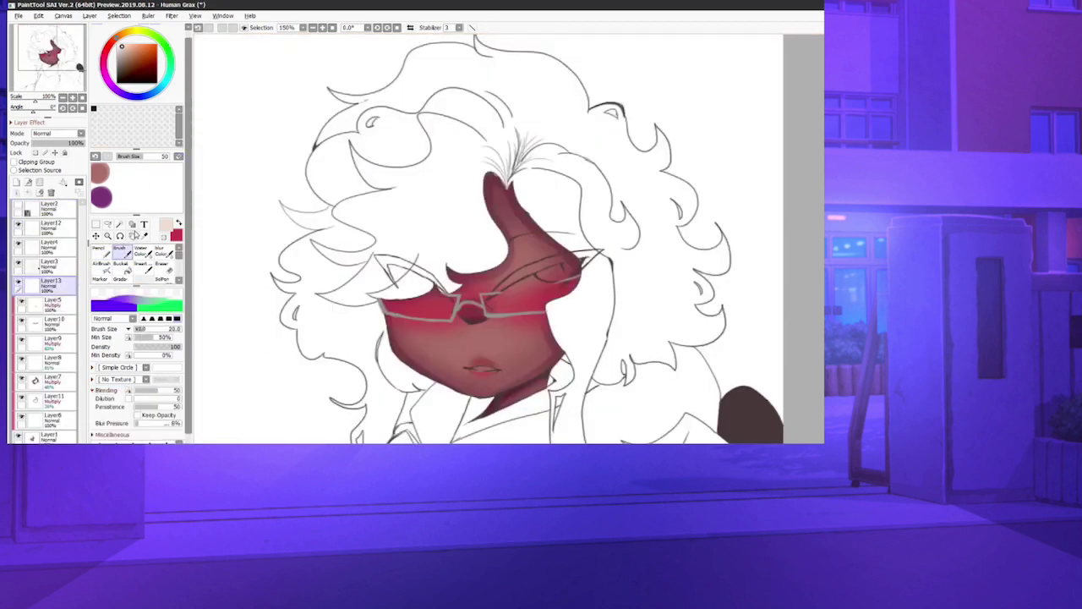
pyautogui.moveTo(557, 276)
pyautogui.mouseDown()
pyautogui.moveTo(568, 272)
pyautogui.moveTo(549, 271)
pyautogui.moveTo(551, 284)
pyautogui.mouseUp()
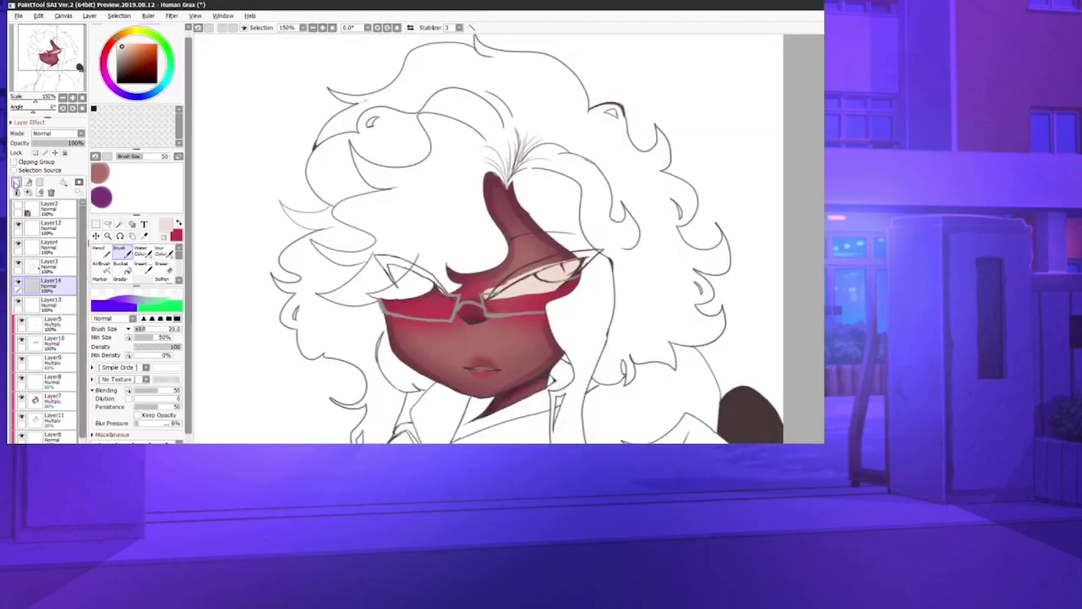
# - Set the new layer above the eye white to clipped Multiply and airbrush crimson shading along the upper part of the eye
pyautogui.click(60, 133)
pyautogui.click(67, 157)
pyautogui.click(141, 53)
pyautogui.click(101, 265)
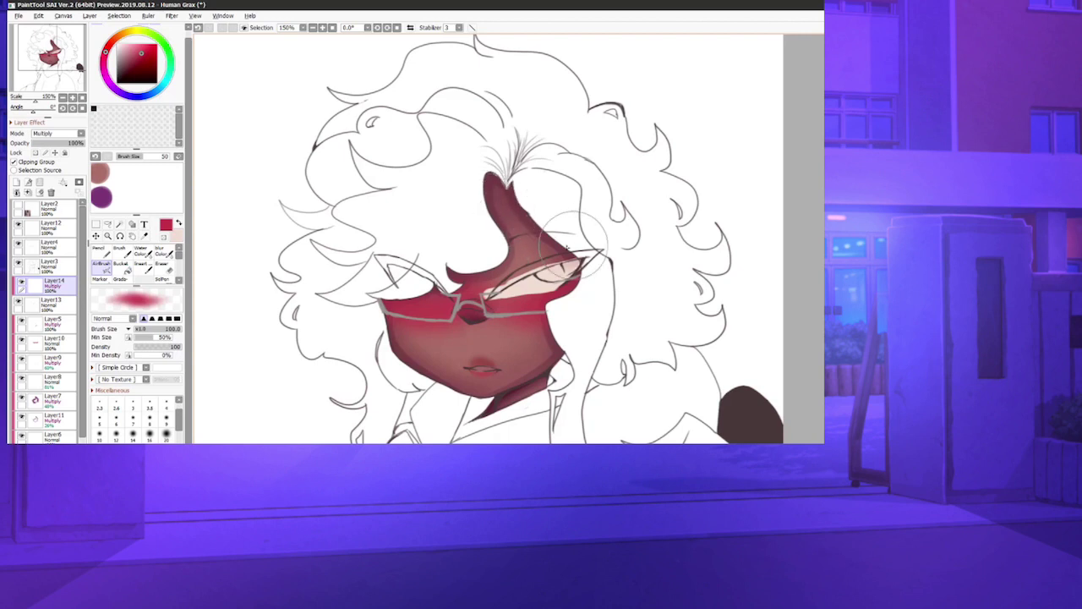
pyautogui.moveTo(562, 253)
pyautogui.mouseDown()
pyautogui.moveTo(455, 275)
pyautogui.moveTo(480, 258)
pyautogui.moveTo(556, 248)
pyautogui.mouseUp()
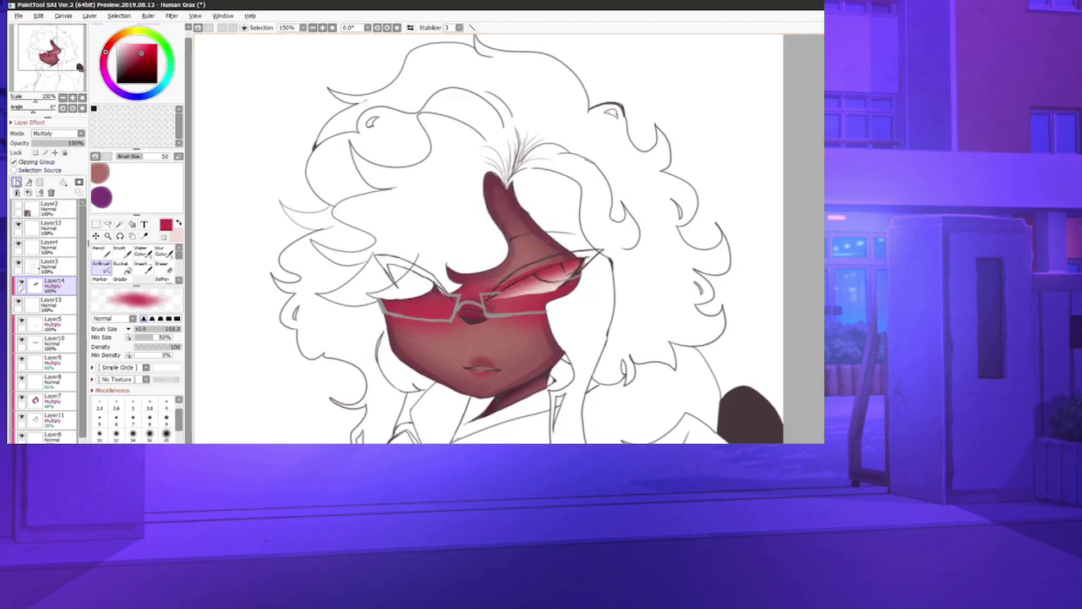
# - Hand-letter "brb" with a heart in crimson on a new layer and clear the lettering
pyautogui.click(16, 182)
pyautogui.click(122, 252)
pyautogui.moveTo(523, 91); pyautogui.dragTo(531, 149)
pyautogui.moveTo(570, 148); pyautogui.dragTo(596, 123)
pyautogui.moveTo(605, 97)
pyautogui.mouseDown()
pyautogui.moveTo(607, 143)
pyautogui.moveTo(643, 148)
pyautogui.mouseUp()
pyautogui.moveTo(680, 114); pyautogui.dragTo(663, 167)
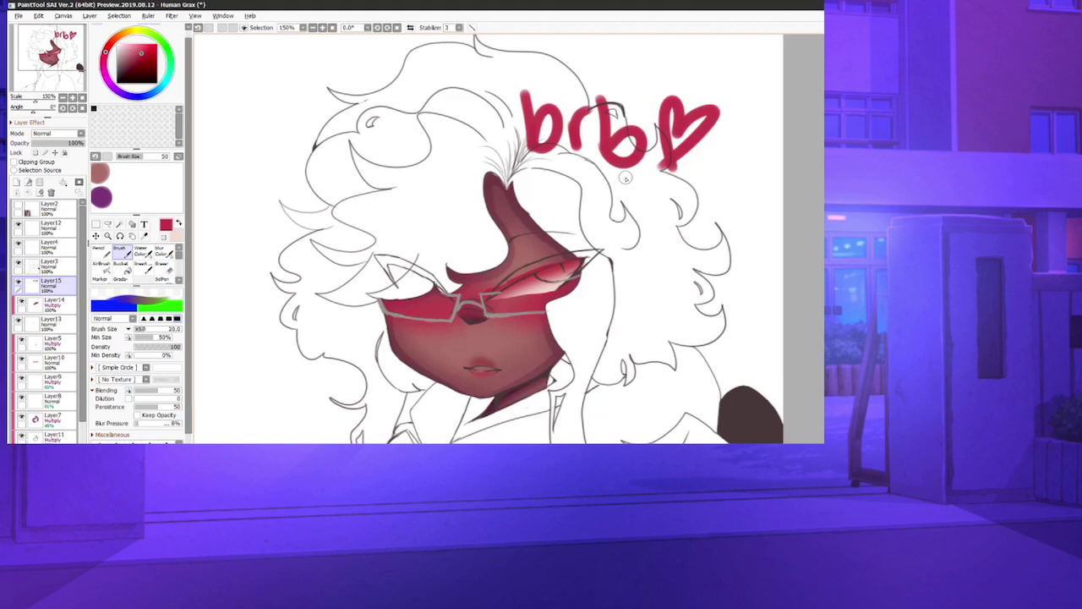
pyautogui.click(40, 193)
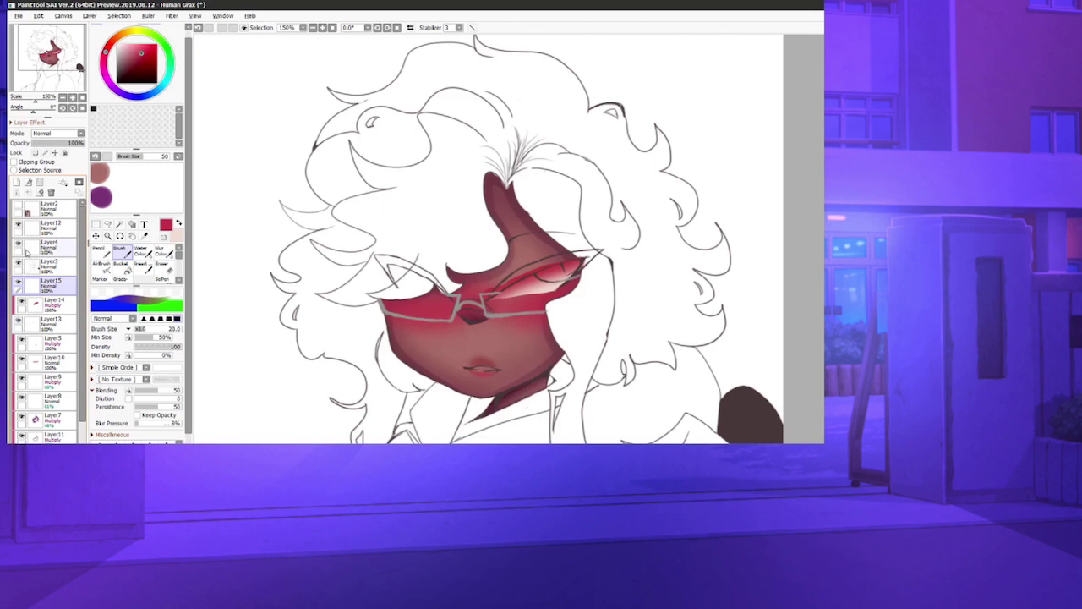
# - Erase the eye-white paint spilling past the upper eyelid with a size 4 eraser and lower the clipped eye shading to 82% opacity
pyautogui.click(46, 323)
pyautogui.click(163, 268)
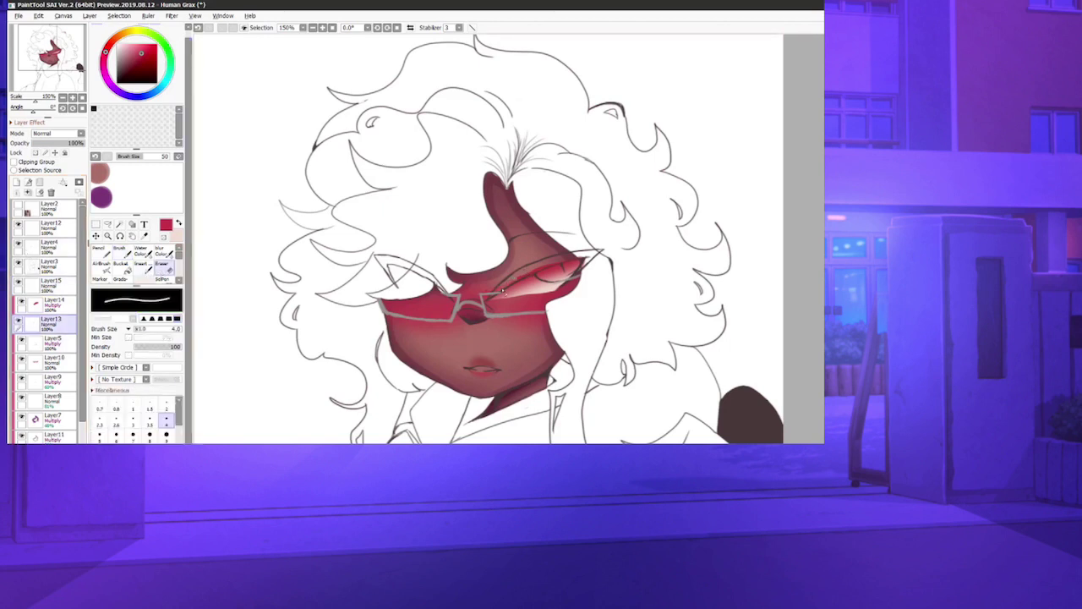
pyautogui.moveTo(503, 291); pyautogui.dragTo(593, 258)
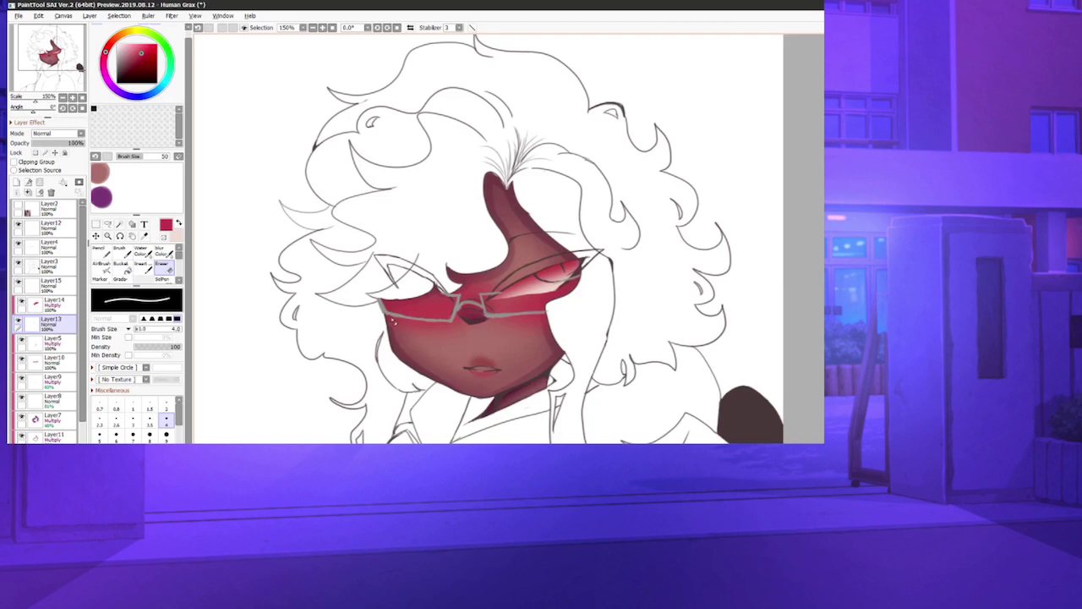
pyautogui.click(51, 302)
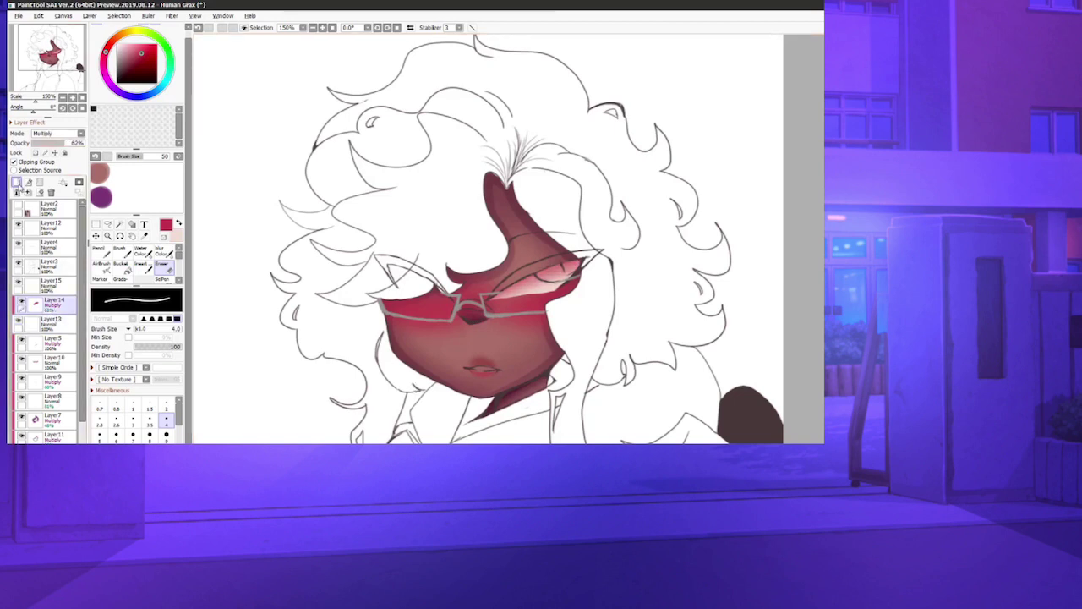
# - Add a layer above the clipped eye shading and show the character reference layer to sample a colour from it
pyautogui.click(17, 183)
pyautogui.click(18, 206)
pyautogui.moveTo(66, 62); pyautogui.dragTo(61, 79)
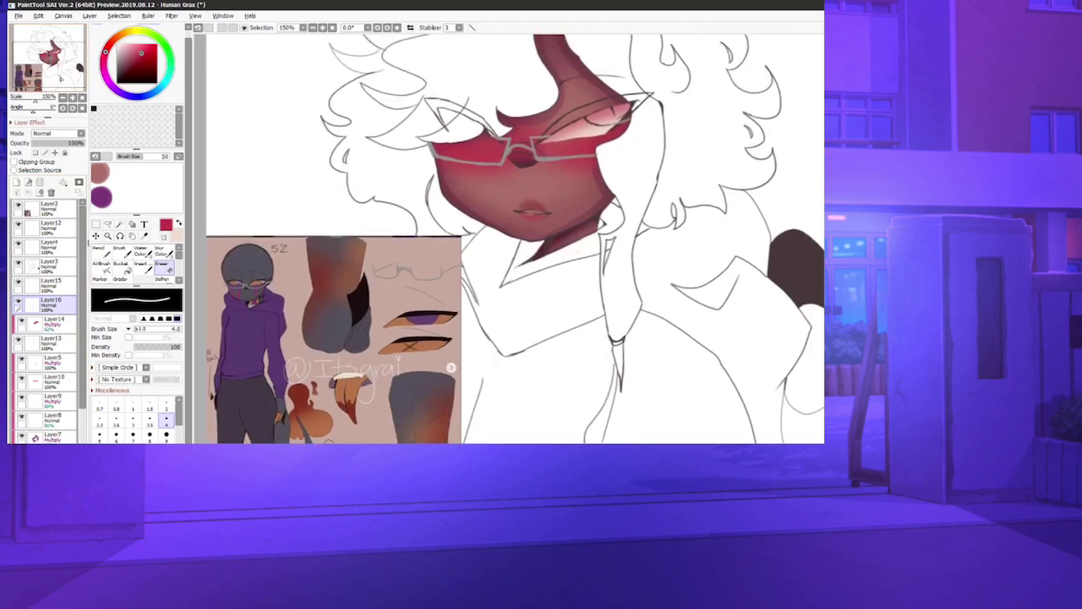
pyautogui.scroll(8, 211, 315)
pyautogui.rightClick(454, 171)
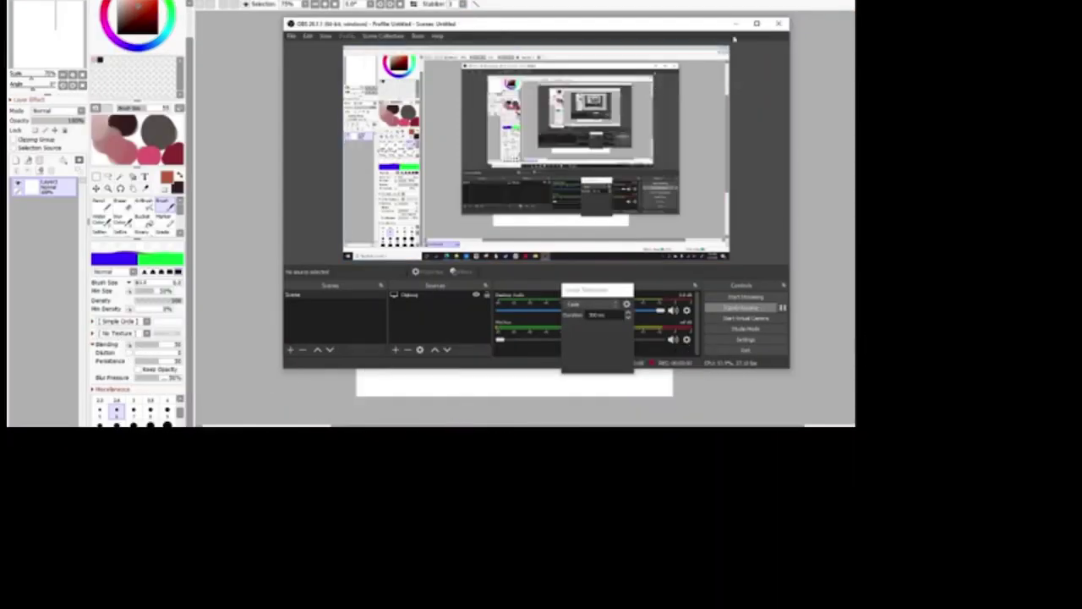
# - Minimize the OBS window to get back to the blank canvas
pyautogui.click(736, 24)
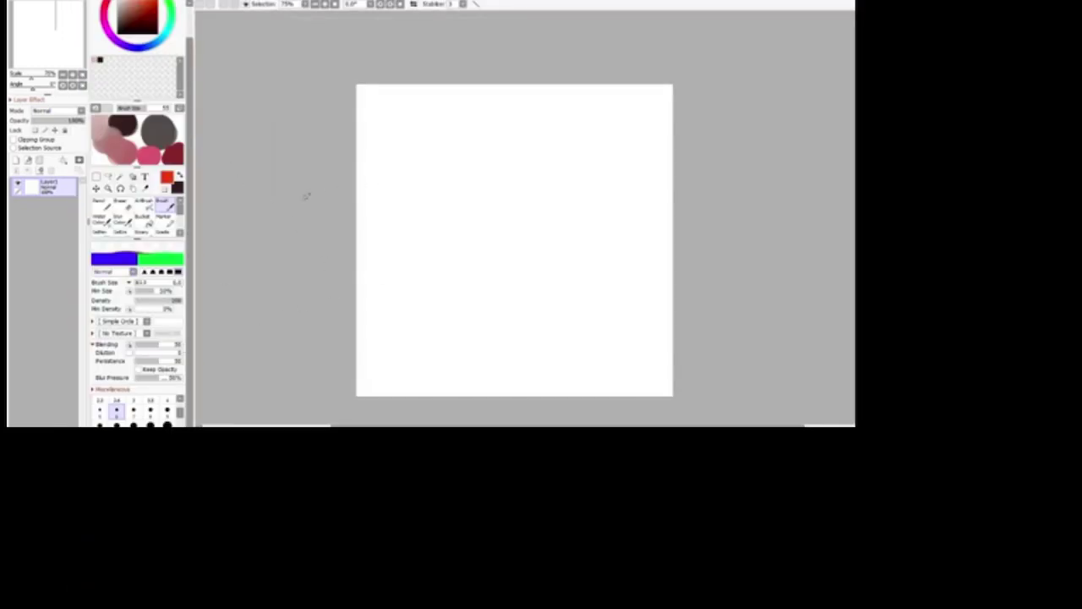
pyautogui.moveTo(449, 208)
pyautogui.mouseDown()
pyautogui.moveTo(440, 284)
pyautogui.moveTo(420, 212)
pyautogui.moveTo(474, 248)
pyautogui.moveTo(435, 284)
pyautogui.moveTo(475, 254)
pyautogui.moveTo(433, 210)
pyautogui.moveTo(447, 291)
pyautogui.mouseUp()
pyautogui.moveTo(401, 246)
pyautogui.mouseDown()
pyautogui.moveTo(475, 255)
pyautogui.moveTo(440, 258)
pyautogui.mouseUp()
pyautogui.moveTo(479, 241)
pyautogui.mouseDown()
pyautogui.moveTo(470, 184)
pyautogui.moveTo(474, 200)
pyautogui.moveTo(454, 167)
pyautogui.mouseUp()
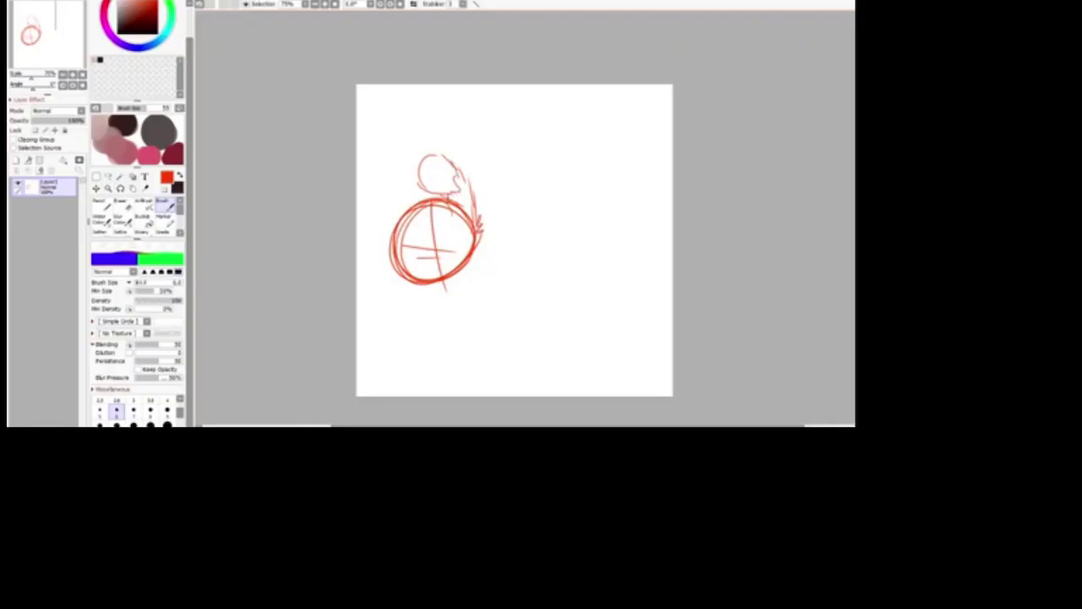
pyautogui.moveTo(419, 206)
pyautogui.mouseDown()
pyautogui.moveTo(372, 234)
pyautogui.moveTo(375, 284)
pyautogui.moveTo(405, 268)
pyautogui.moveTo(381, 281)
pyautogui.mouseUp()
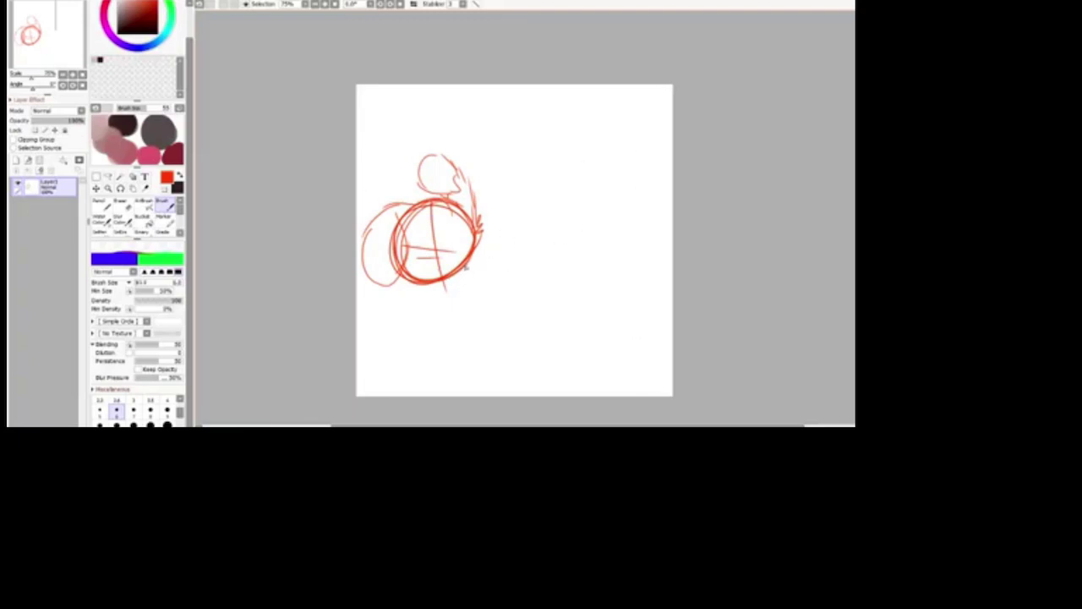
pyautogui.moveTo(461, 268)
pyautogui.mouseDown()
pyautogui.moveTo(465, 280)
pyautogui.moveTo(452, 287)
pyautogui.mouseUp()
pyautogui.press('Delete')
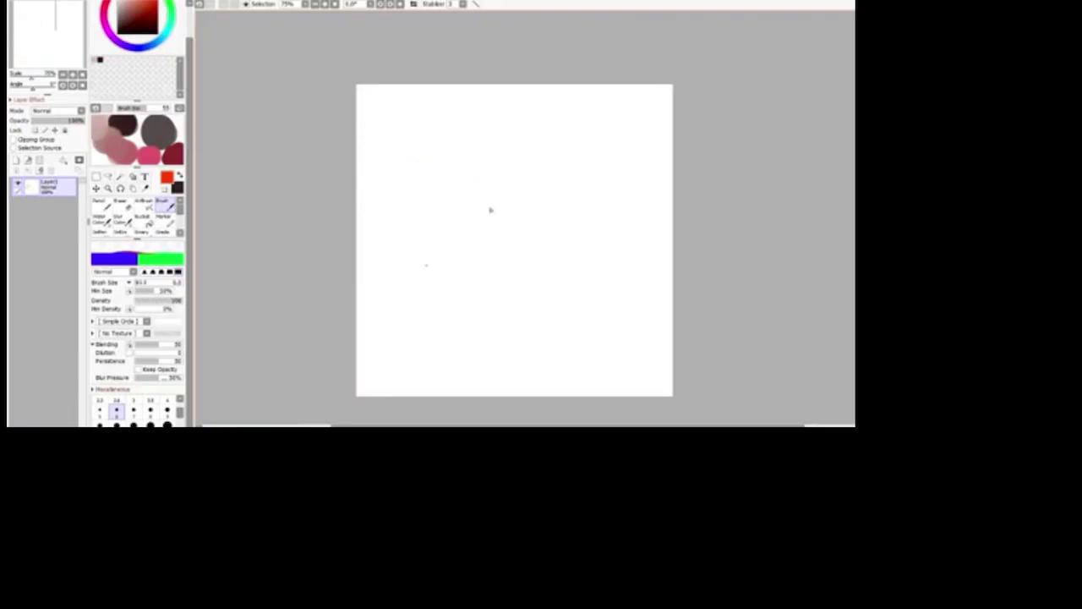
# - Sketch a round head at the upper middle of the canvas in red, with facial guidelines and a pointed, furry cheek
pyautogui.moveTo(532, 105)
pyautogui.mouseDown()
pyautogui.moveTo(550, 155)
pyautogui.moveTo(454, 157)
pyautogui.moveTo(556, 179)
pyautogui.moveTo(458, 197)
pyautogui.moveTo(461, 142)
pyautogui.moveTo(510, 218)
pyautogui.mouseUp()
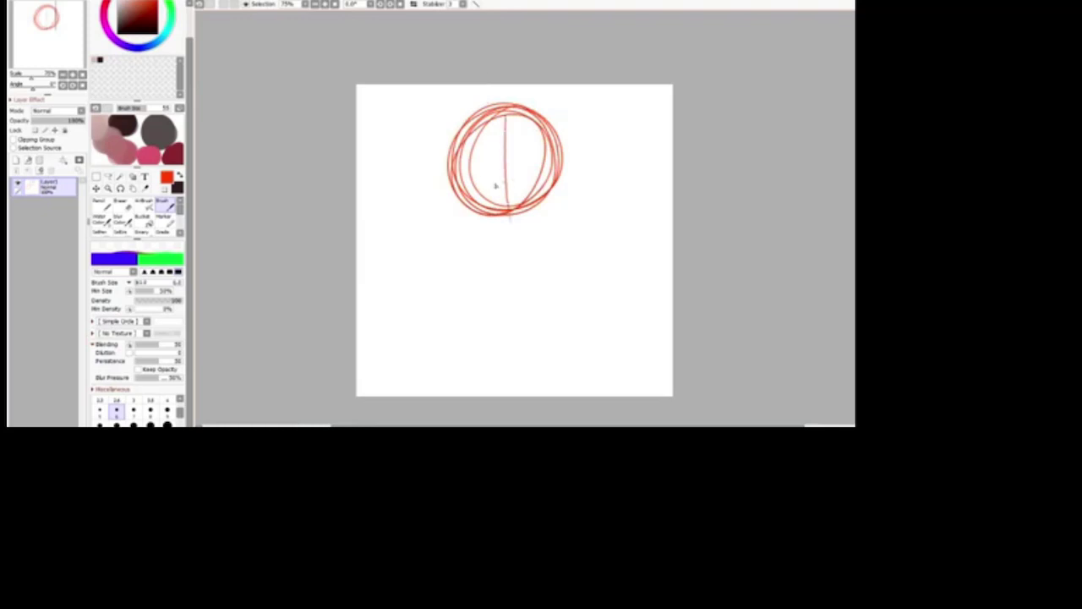
pyautogui.moveTo(473, 176); pyautogui.dragTo(541, 171)
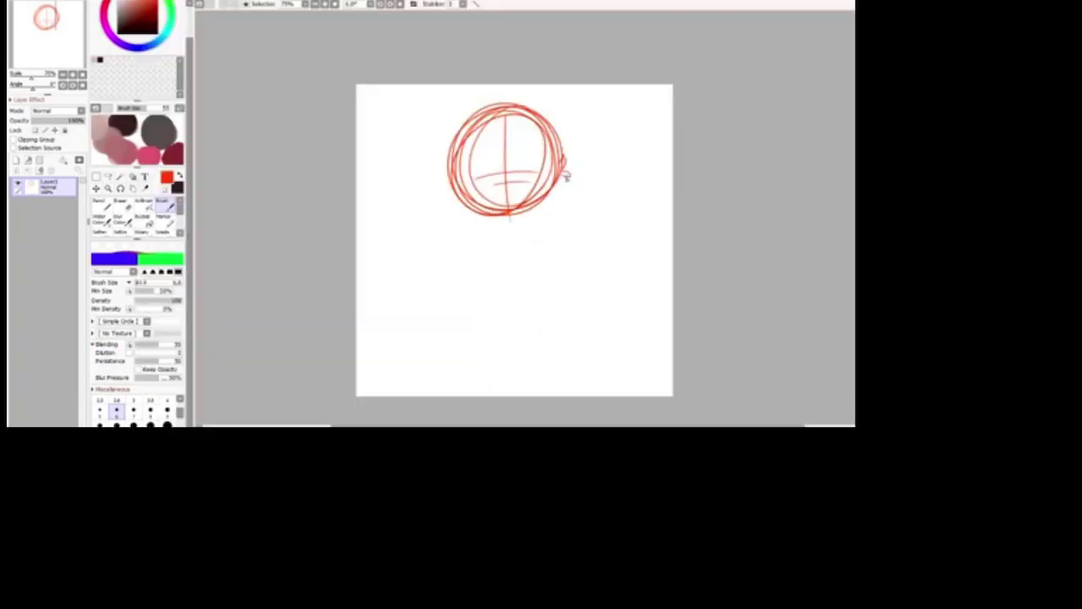
pyautogui.moveTo(565, 178)
pyautogui.mouseDown()
pyautogui.moveTo(548, 203)
pyautogui.moveTo(556, 208)
pyautogui.moveTo(516, 215)
pyautogui.mouseUp()
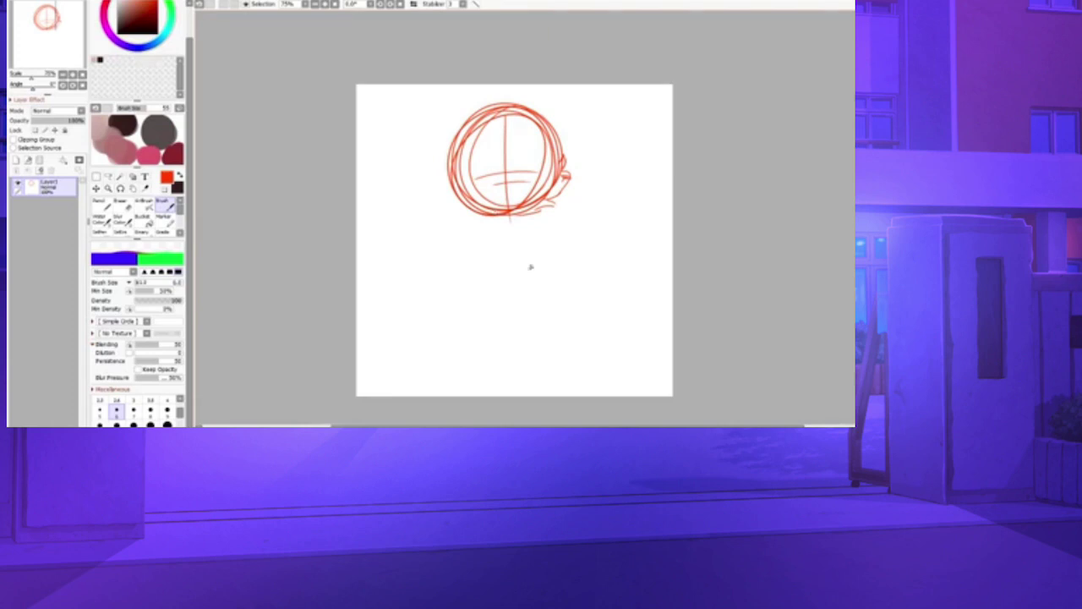
# - Sketch the tall ears and spiky, tufted hair around the head, with a hatched inner ear and a small nose
pyautogui.moveTo(565, 146)
pyautogui.mouseDown()
pyautogui.moveTo(558, 85)
pyautogui.moveTo(527, 112)
pyautogui.moveTo(536, 126)
pyautogui.mouseUp()
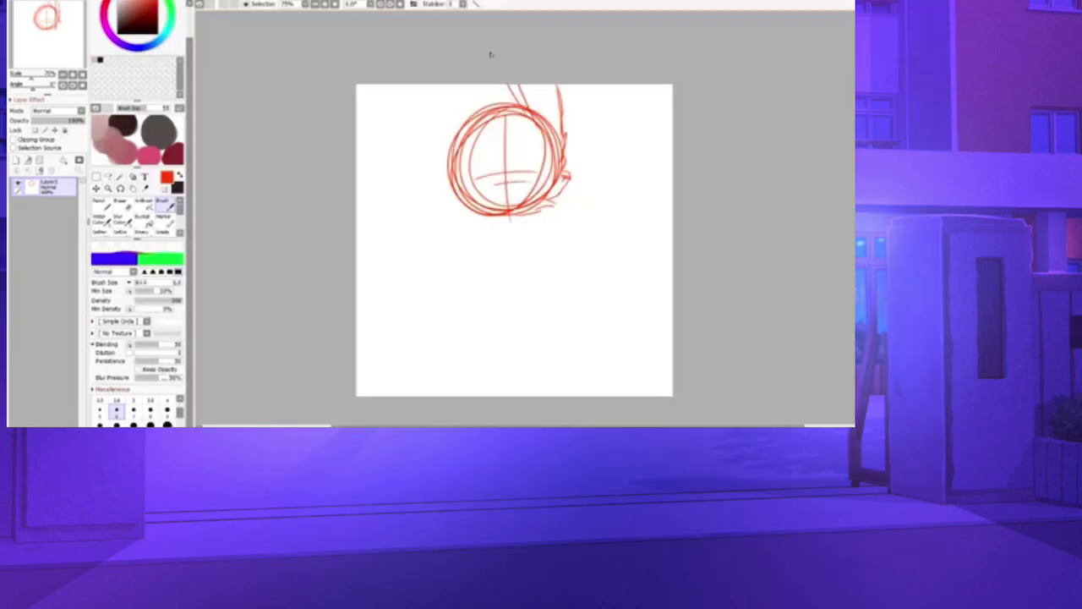
pyautogui.moveTo(518, 95)
pyautogui.mouseDown()
pyautogui.moveTo(484, 82)
pyautogui.moveTo(419, 115)
pyautogui.moveTo(416, 163)
pyautogui.moveTo(401, 174)
pyautogui.moveTo(461, 215)
pyautogui.mouseUp()
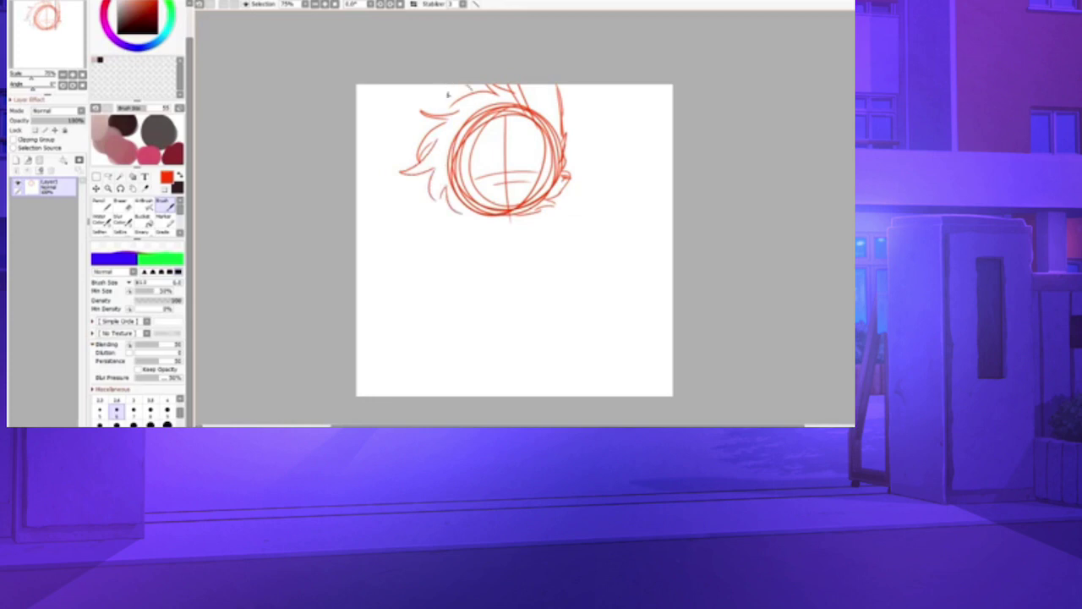
pyautogui.moveTo(415, 83)
pyautogui.mouseDown()
pyautogui.moveTo(446, 114)
pyautogui.moveTo(478, 93)
pyautogui.moveTo(467, 96)
pyautogui.mouseUp()
pyautogui.hotkey('ctrl', 'z')
pyautogui.hotkey('ctrl', 'z')
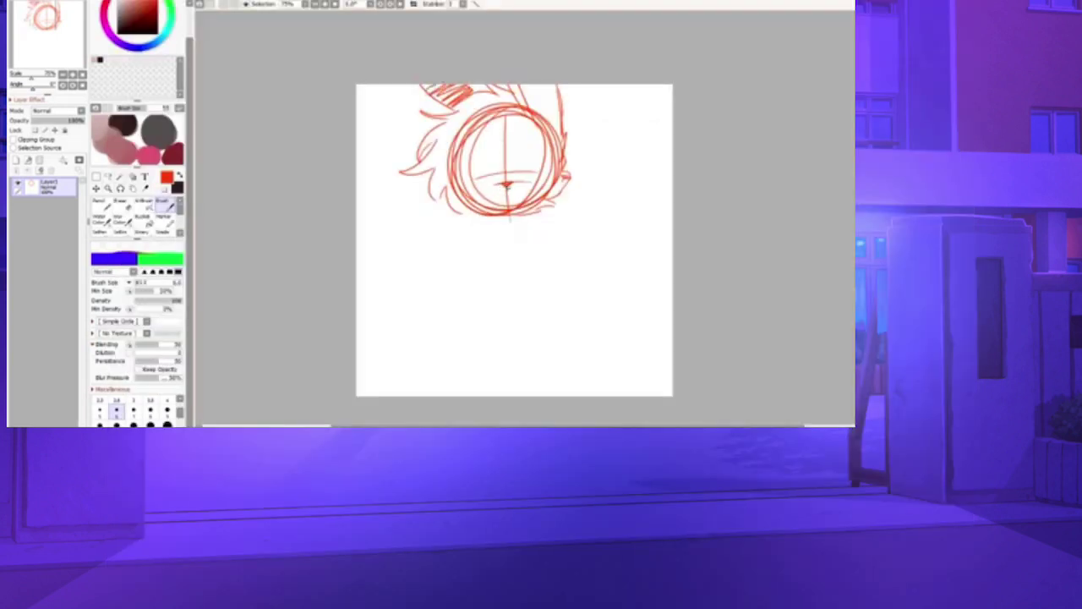
# - Sketch the curly fringe, closed eye, lower hair lock and loose collar around the neck
pyautogui.moveTo(516, 124); pyautogui.dragTo(523, 149)
pyautogui.moveTo(536, 142)
pyautogui.mouseDown()
pyautogui.moveTo(510, 163)
pyautogui.moveTo(494, 144)
pyautogui.moveTo(498, 158)
pyautogui.moveTo(467, 168)
pyautogui.moveTo(490, 151)
pyautogui.moveTo(467, 174)
pyautogui.mouseUp()
pyautogui.moveTo(484, 126)
pyautogui.mouseDown()
pyautogui.moveTo(457, 149)
pyautogui.moveTo(467, 147)
pyautogui.mouseUp()
pyautogui.moveTo(477, 194)
pyautogui.mouseDown()
pyautogui.moveTo(485, 184)
pyautogui.moveTo(449, 228)
pyautogui.mouseUp()
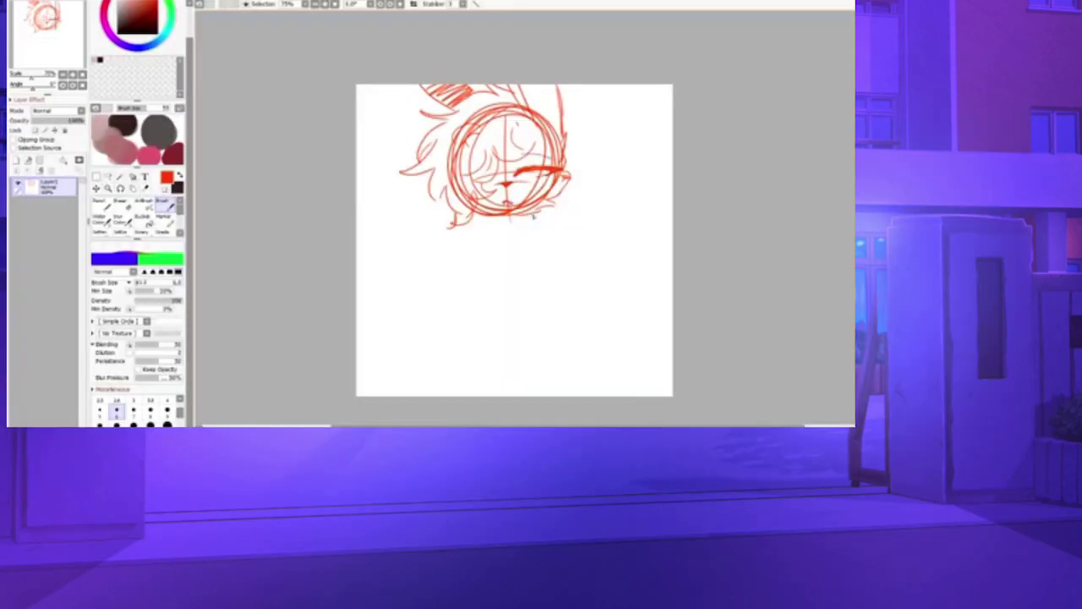
pyautogui.moveTo(534, 213)
pyautogui.mouseDown()
pyautogui.moveTo(539, 222)
pyautogui.moveTo(522, 224)
pyautogui.moveTo(554, 223)
pyautogui.moveTo(498, 223)
pyautogui.moveTo(486, 245)
pyautogui.moveTo(531, 249)
pyautogui.moveTo(572, 224)
pyautogui.moveTo(551, 239)
pyautogui.mouseUp()
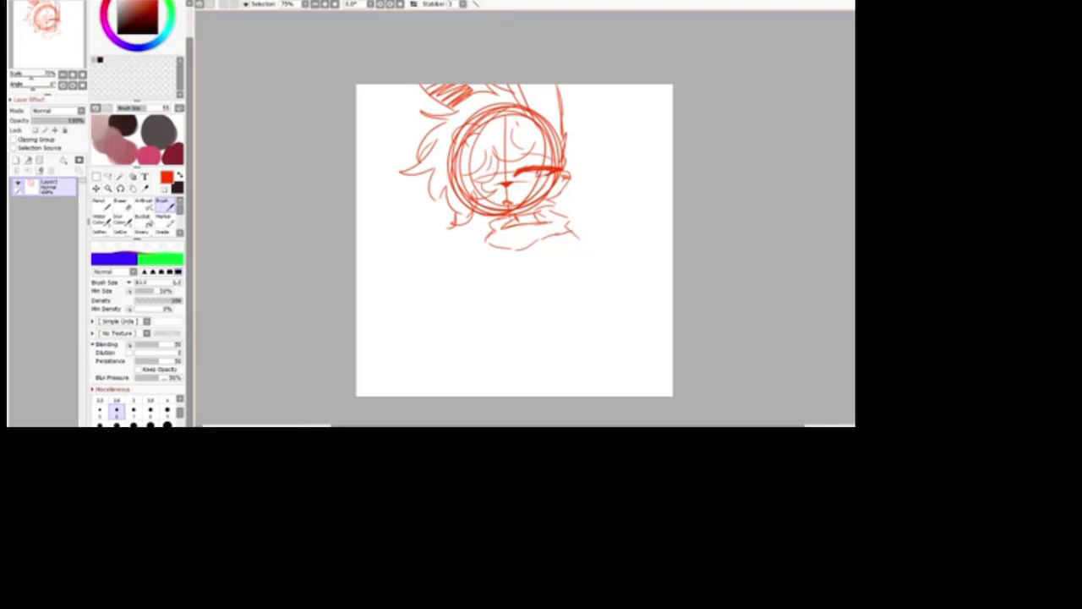
# - Sketch the torso with its chest panel and straps, and both arms reaching down to the canvas edge
pyautogui.moveTo(569, 229)
pyautogui.mouseDown()
pyautogui.moveTo(592, 271)
pyautogui.moveTo(591, 324)
pyautogui.mouseUp()
pyautogui.moveTo(569, 247)
pyautogui.mouseDown()
pyautogui.moveTo(551, 272)
pyautogui.moveTo(565, 252)
pyautogui.moveTo(551, 254)
pyautogui.moveTo(559, 257)
pyautogui.moveTo(544, 277)
pyautogui.moveTo(472, 306)
pyautogui.mouseUp()
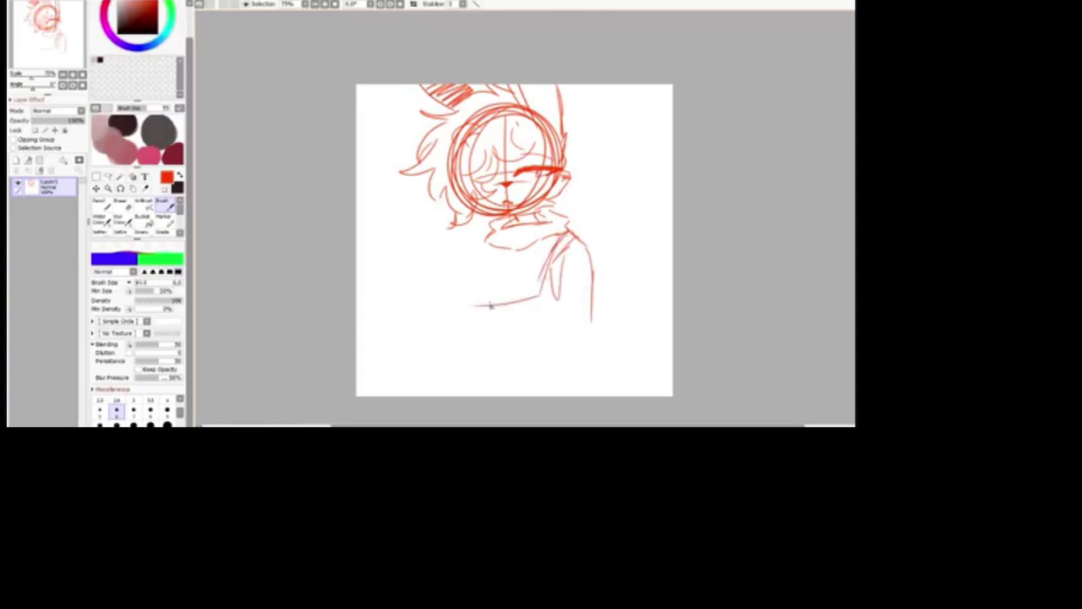
pyautogui.moveTo(484, 269); pyautogui.dragTo(488, 304)
pyautogui.moveTo(485, 245)
pyautogui.mouseDown()
pyautogui.moveTo(482, 301)
pyautogui.moveTo(484, 247)
pyautogui.moveTo(474, 247)
pyautogui.moveTo(478, 293)
pyautogui.mouseUp()
pyautogui.moveTo(483, 240); pyautogui.dragTo(473, 245)
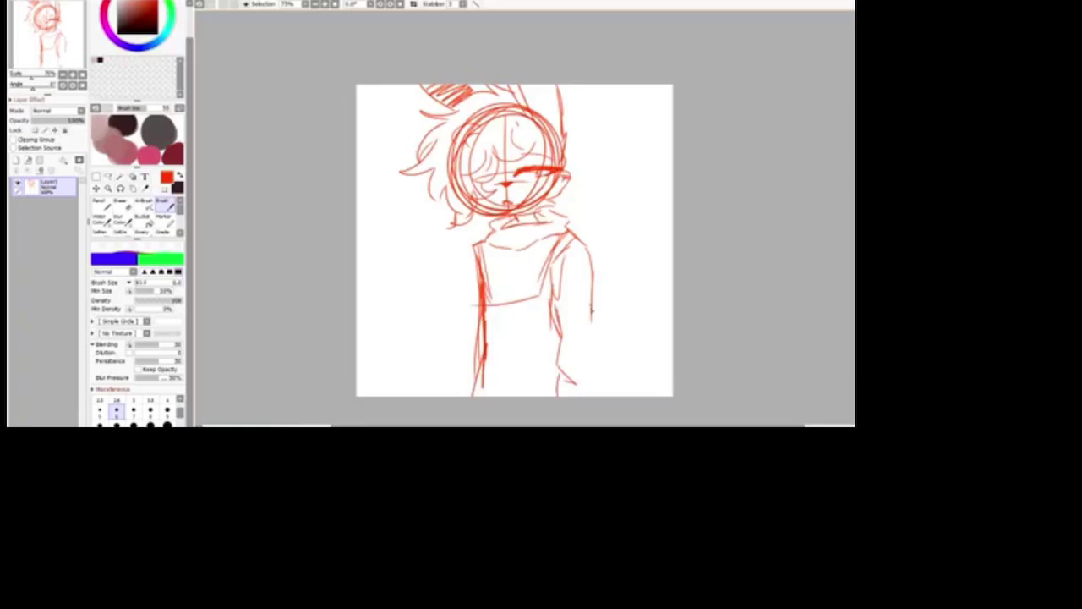
pyautogui.moveTo(593, 312)
pyautogui.mouseDown()
pyautogui.moveTo(603, 389)
pyautogui.moveTo(594, 396)
pyautogui.moveTo(606, 396)
pyautogui.mouseUp()
pyautogui.moveTo(483, 244)
pyautogui.mouseDown()
pyautogui.moveTo(470, 259)
pyautogui.moveTo(472, 338)
pyautogui.moveTo(457, 369)
pyautogui.moveTo(458, 398)
pyautogui.moveTo(472, 398)
pyautogui.mouseUp()
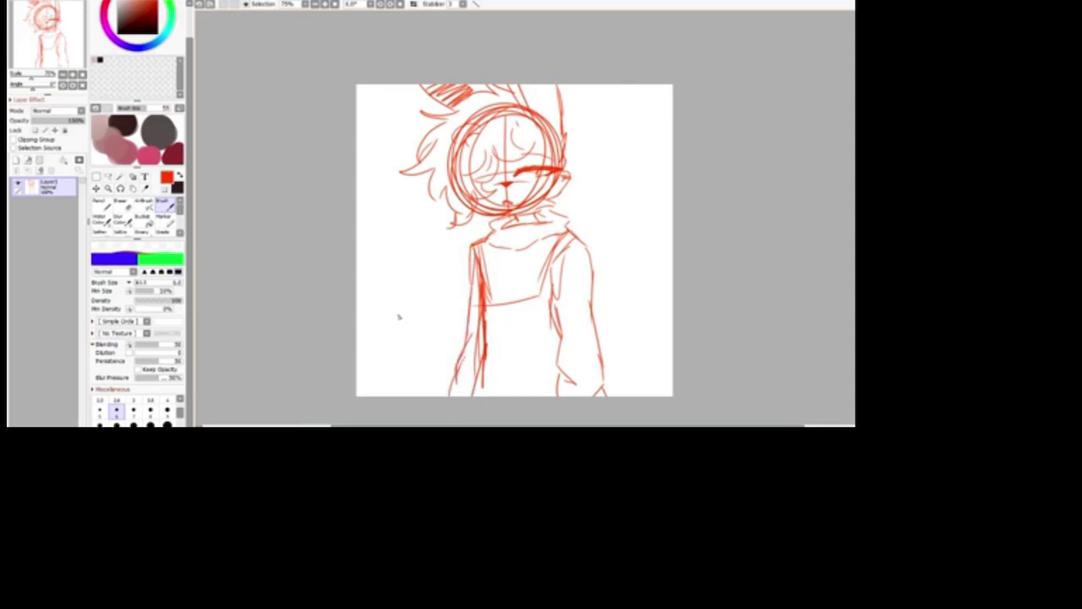
pyautogui.moveTo(598, 355)
pyautogui.mouseDown()
pyautogui.moveTo(624, 343)
pyautogui.moveTo(624, 385)
pyautogui.mouseUp()
# - Fade the red sketch layer to a very low opacity and add a layer above it with a dark brown colour
pyautogui.click(44, 121)
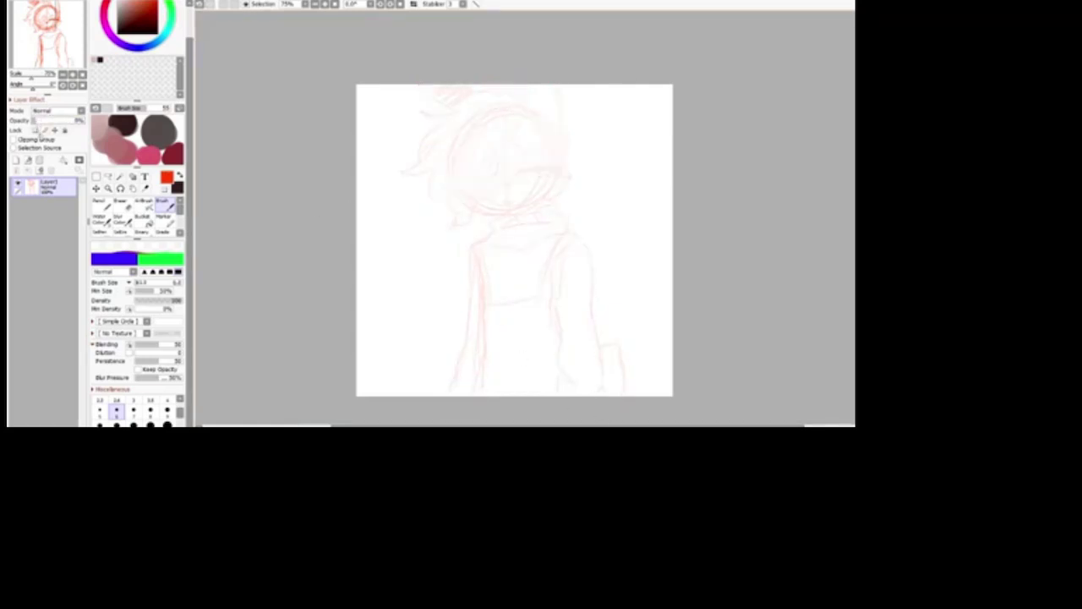
pyautogui.click(16, 159)
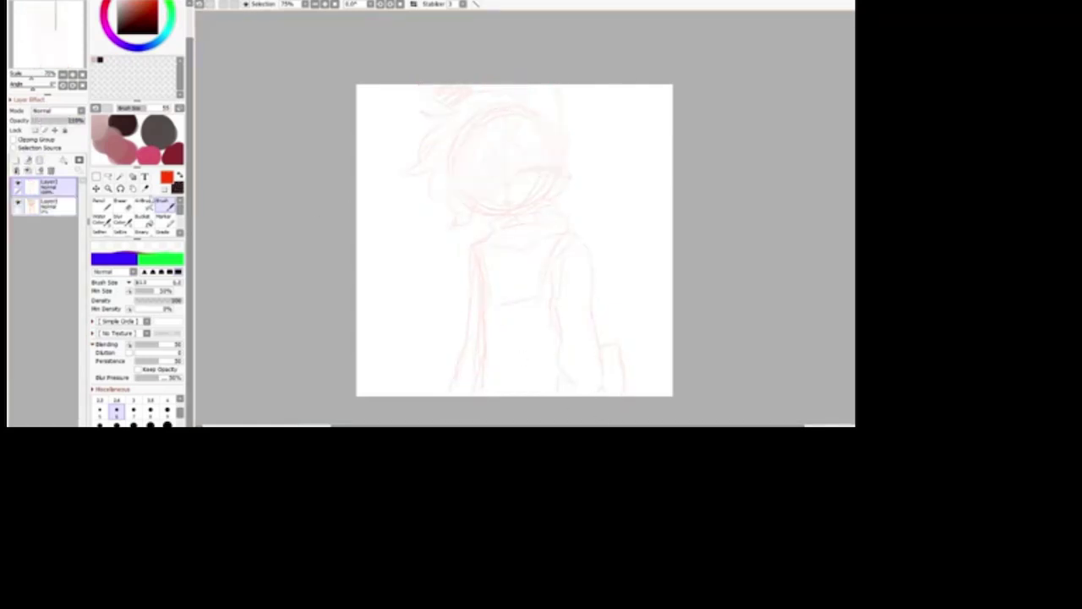
pyautogui.click(120, 26)
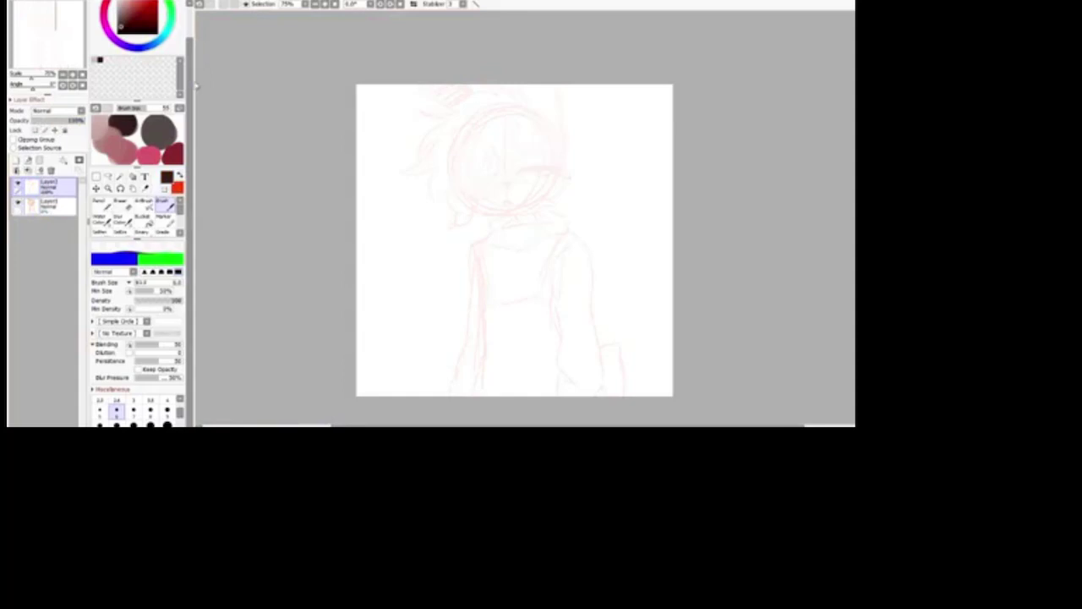
# - Hand-letter "brb" on the new layer and undo the lettering
pyautogui.moveTo(425, 188)
pyautogui.mouseDown()
pyautogui.moveTo(445, 238)
pyautogui.moveTo(470, 207)
pyautogui.moveTo(476, 217)
pyautogui.mouseUp()
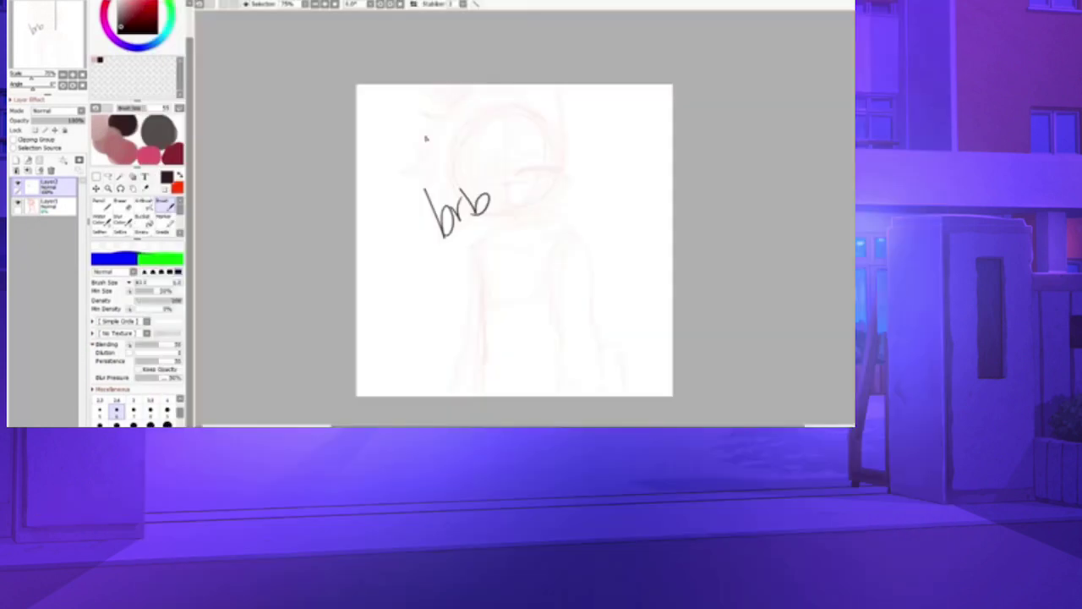
pyautogui.hotkey('ctrl', 'z')
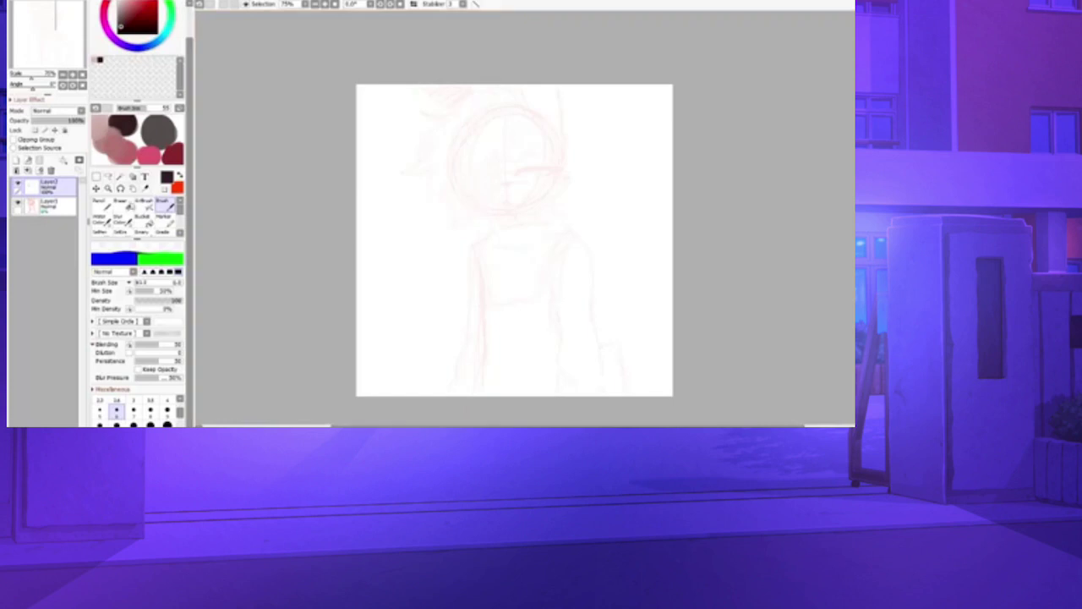
# - Ink the pointed cheek, jawline and small mouth over the faded sketch with a size 4 pencil
pyautogui.click(104, 208)
pyautogui.moveTo(180, 391); pyautogui.dragTo(178, 377)
pyautogui.click(168, 372)
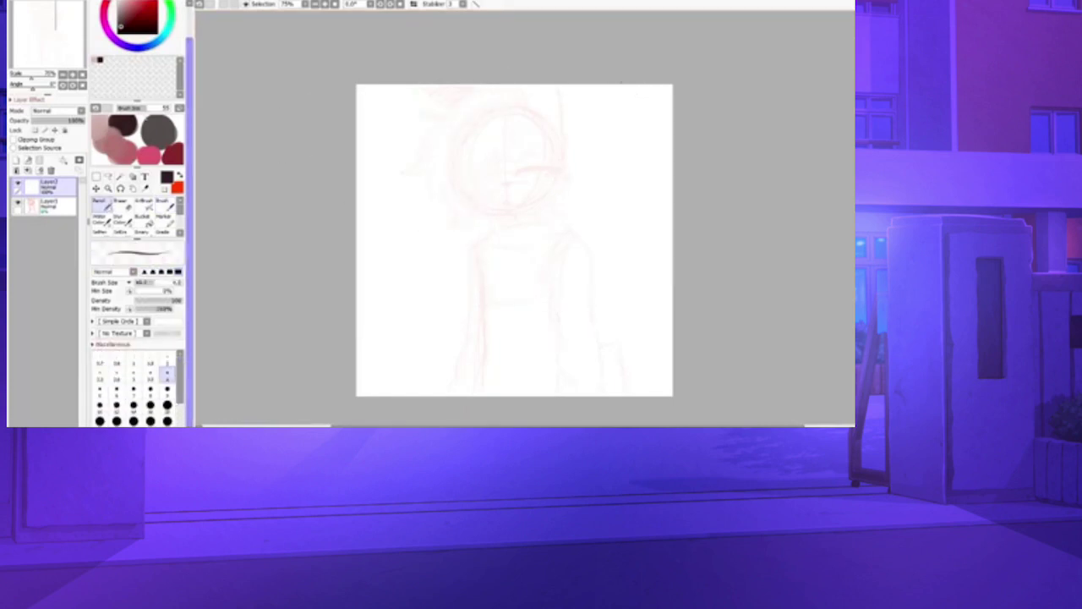
pyautogui.scroll(2, 570, 160)
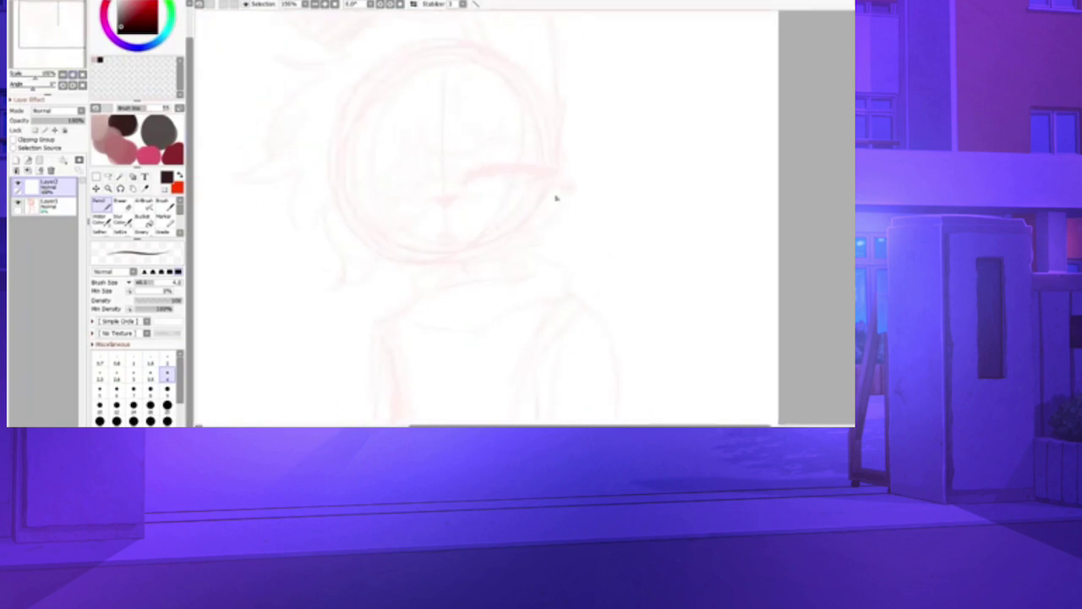
pyautogui.moveTo(547, 163)
pyautogui.mouseDown()
pyautogui.moveTo(577, 189)
pyautogui.moveTo(476, 254)
pyautogui.moveTo(486, 253)
pyautogui.moveTo(439, 263)
pyautogui.mouseUp()
pyautogui.moveTo(436, 204)
pyautogui.mouseDown()
pyautogui.moveTo(458, 198)
pyautogui.moveTo(449, 209)
pyautogui.moveTo(455, 199)
pyautogui.moveTo(441, 201)
pyautogui.mouseUp()
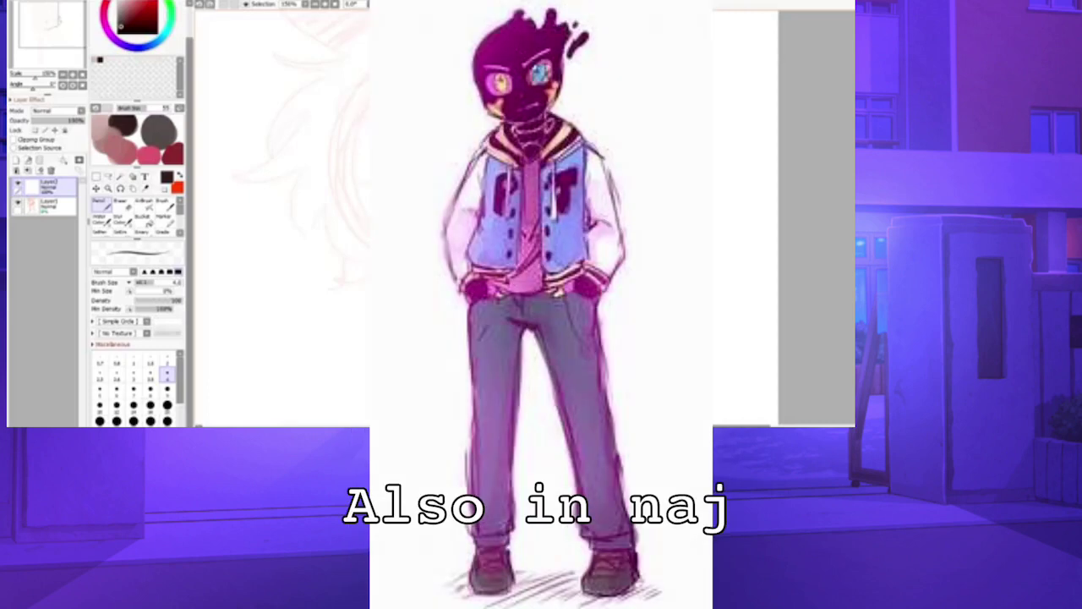
# - Ink the closed eye, fill its thick upper lash line with dark brown and extend the inner corner to a point
pyautogui.moveTo(463, 186); pyautogui.dragTo(490, 175)
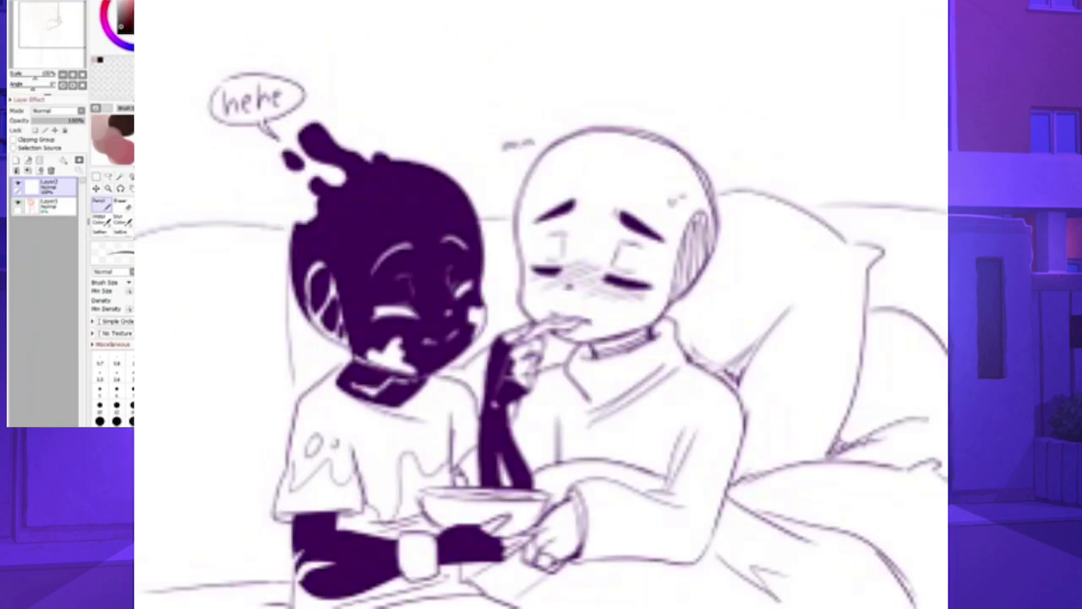
pyautogui.moveTo(534, 180); pyautogui.dragTo(562, 173)
pyautogui.moveTo(498, 168)
pyautogui.mouseDown()
pyautogui.moveTo(553, 172)
pyautogui.moveTo(477, 173)
pyautogui.mouseUp()
pyautogui.click(150, 224)
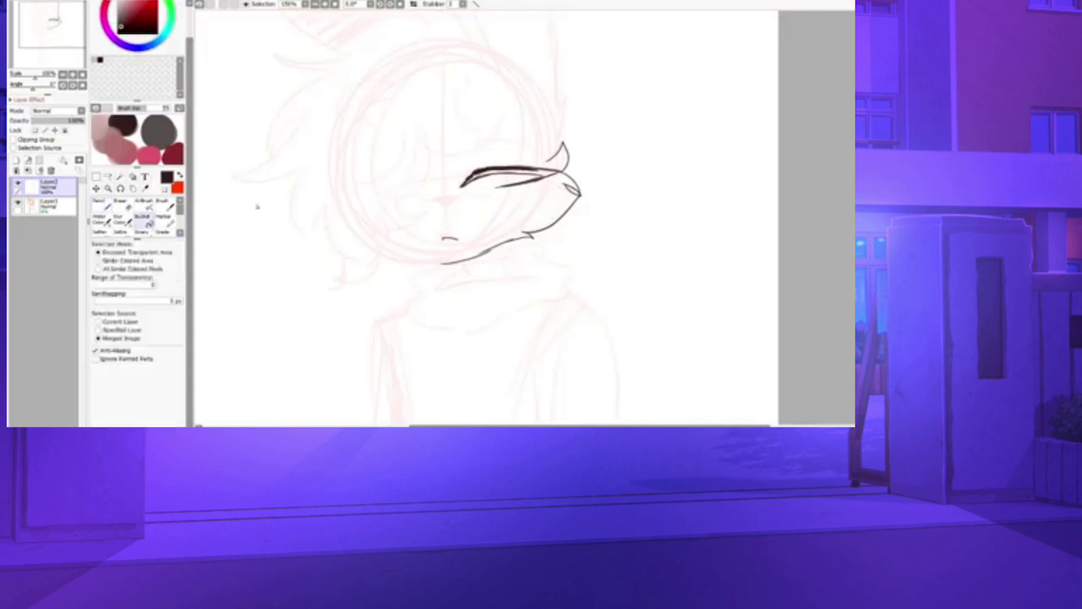
pyautogui.click(520, 171)
pyautogui.click(103, 206)
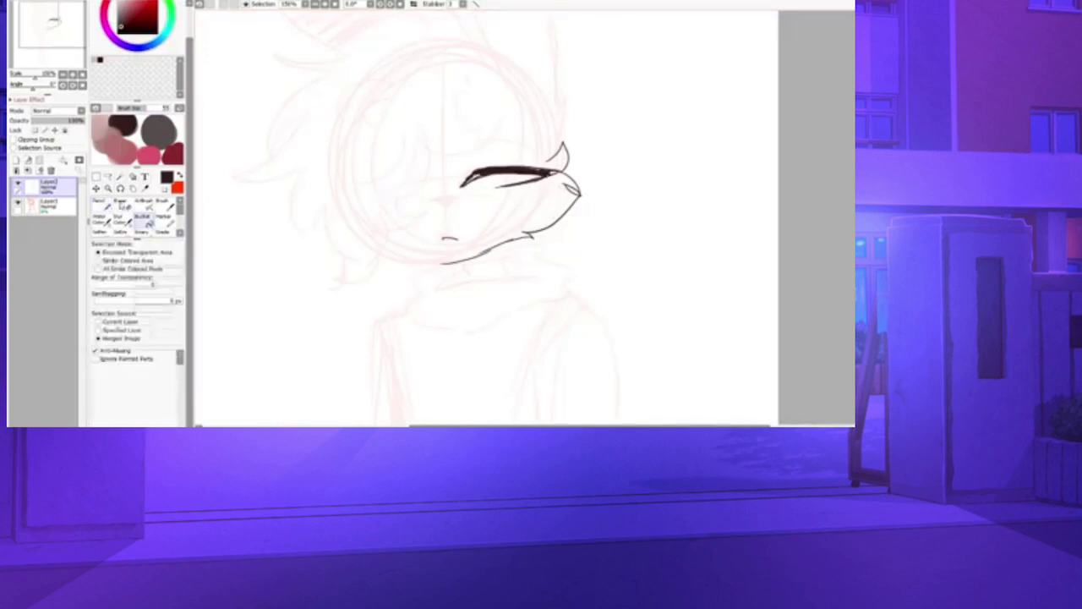
pyautogui.moveTo(487, 172); pyautogui.dragTo(459, 188)
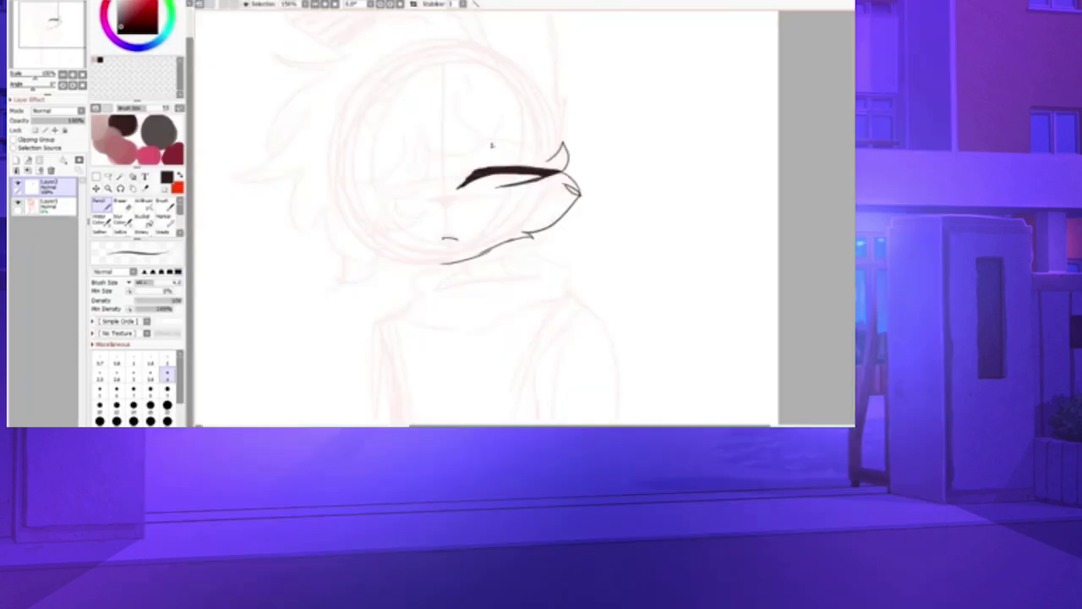
# - Ink the eyebrow and the curly fringe locks across the forehead
pyautogui.moveTo(479, 138); pyautogui.dragTo(540, 154)
pyautogui.moveTo(461, 93)
pyautogui.mouseDown()
pyautogui.moveTo(472, 88)
pyautogui.moveTo(483, 123)
pyautogui.mouseUp()
pyautogui.moveTo(504, 95); pyautogui.dragTo(423, 159)
pyautogui.moveTo(447, 57)
pyautogui.mouseDown()
pyautogui.moveTo(378, 61)
pyautogui.moveTo(404, 98)
pyautogui.mouseUp()
pyautogui.moveTo(432, 156)
pyautogui.mouseDown()
pyautogui.moveTo(426, 169)
pyautogui.moveTo(377, 186)
pyautogui.mouseUp()
pyautogui.moveTo(411, 134); pyautogui.dragTo(370, 172)
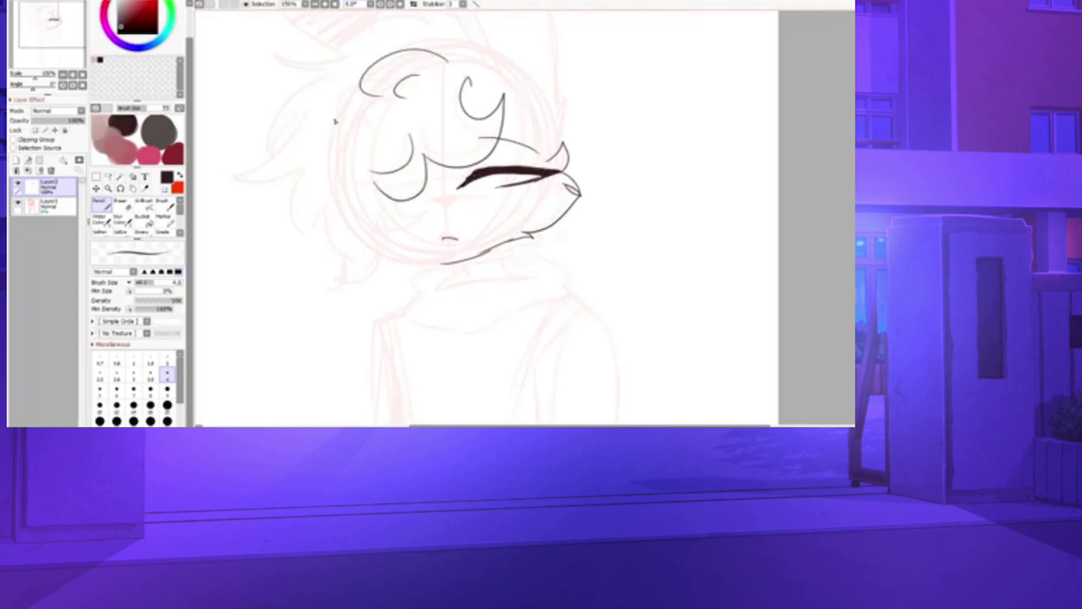
# - Ink the outer hair outline with flicked tufts from the crown down to the curls beside the chin
pyautogui.moveTo(70, 32); pyautogui.dragTo(67, 25)
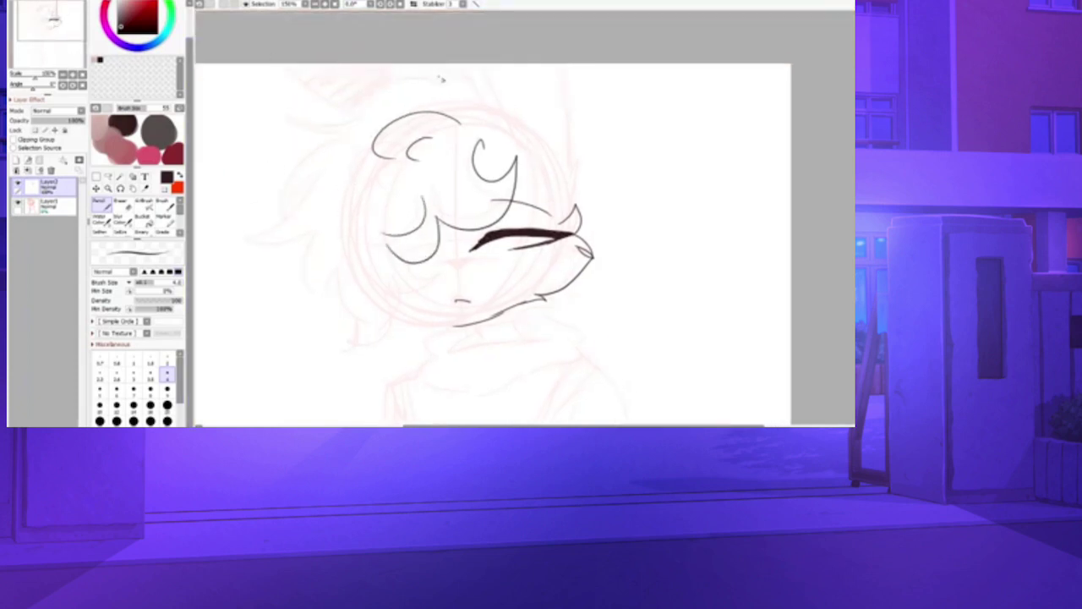
pyautogui.moveTo(473, 81)
pyautogui.mouseDown()
pyautogui.moveTo(431, 51)
pyautogui.moveTo(448, 83)
pyautogui.moveTo(302, 133)
pyautogui.moveTo(331, 112)
pyautogui.moveTo(261, 122)
pyautogui.mouseUp()
pyautogui.moveTo(359, 126); pyautogui.dragTo(274, 205)
pyautogui.moveTo(320, 172)
pyautogui.mouseDown()
pyautogui.moveTo(298, 193)
pyautogui.moveTo(289, 245)
pyautogui.moveTo(352, 306)
pyautogui.moveTo(348, 345)
pyautogui.moveTo(427, 350)
pyautogui.mouseUp()
pyautogui.moveTo(421, 297); pyautogui.dragTo(398, 325)
# - Ink both ears up to the canvas edge, redrawing the outer edge of the ear on the tufted hair side
pyautogui.moveTo(575, 193); pyautogui.dragTo(553, 65)
pyautogui.moveTo(470, 61); pyautogui.dragTo(504, 123)
pyautogui.moveTo(285, 64); pyautogui.dragTo(339, 104)
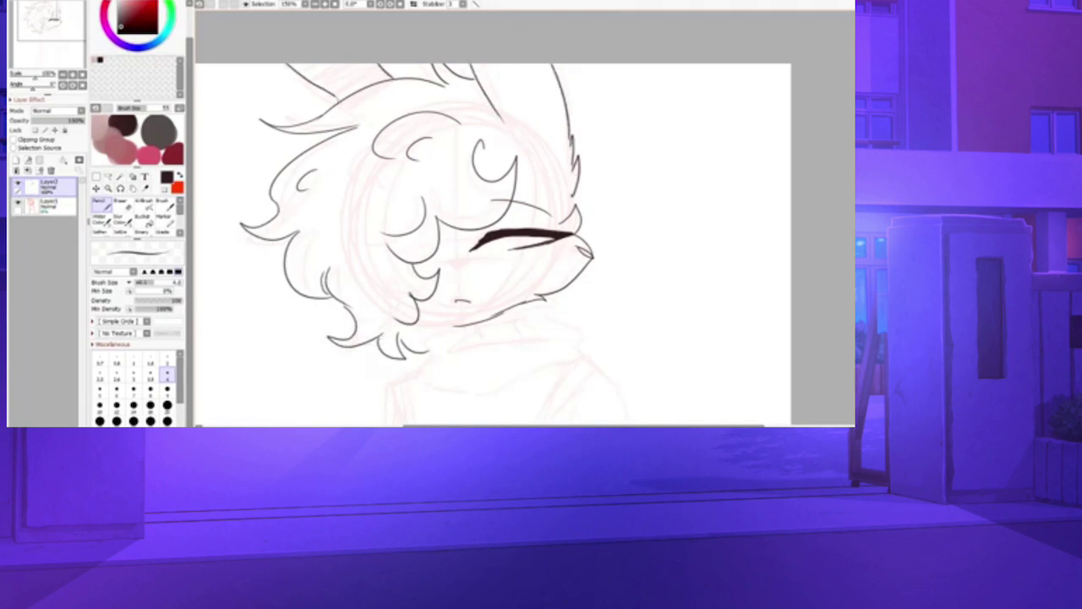
pyautogui.hotkey('ctrl', 'z')
pyautogui.moveTo(283, 64); pyautogui.dragTo(333, 105)
# - Hide the sketch layer and fill the ear on the tufted hair side with dark brown
pyautogui.click(141, 217)
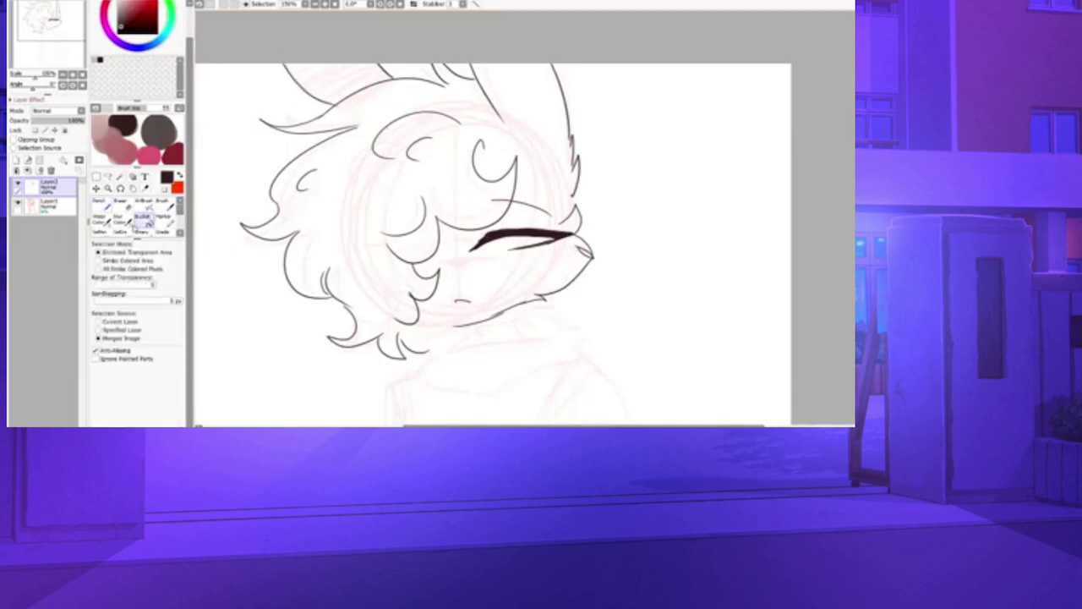
pyautogui.click(21, 206)
pyautogui.click(332, 87)
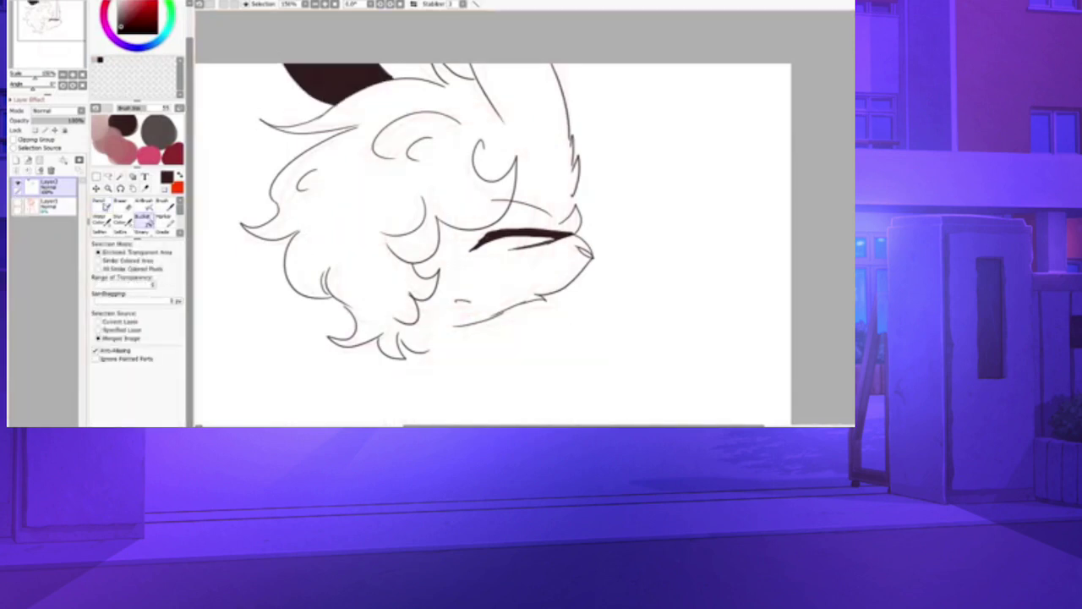
# - Ink the fur tuft beside the eye, extend the jawline to the hair and draw the small dark nose
pyautogui.click(102, 205)
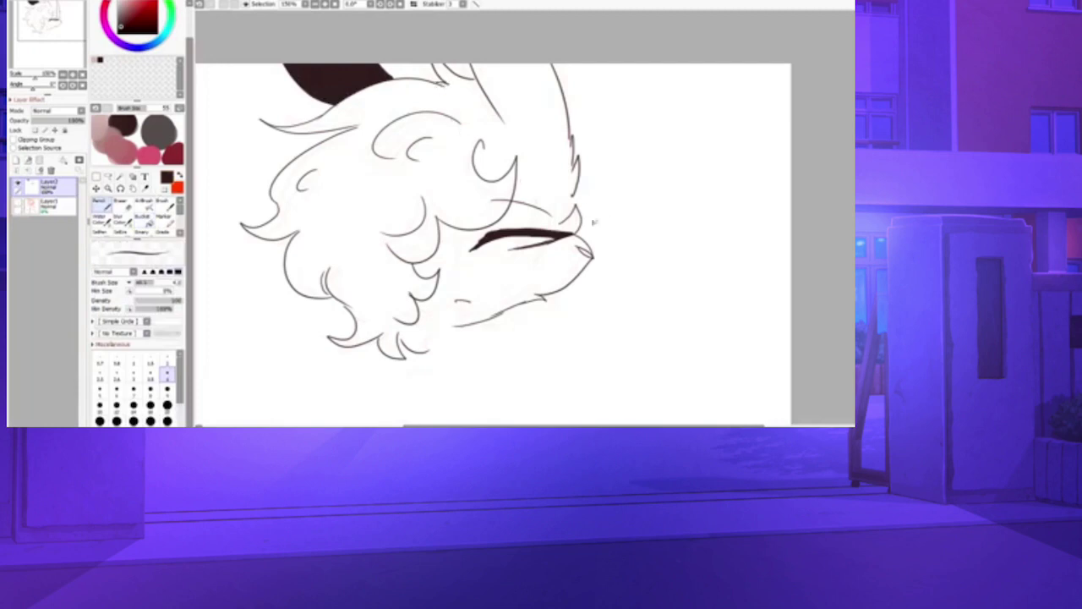
pyautogui.moveTo(577, 200)
pyautogui.mouseDown()
pyautogui.moveTo(585, 196)
pyautogui.moveTo(582, 212)
pyautogui.mouseUp()
pyautogui.moveTo(457, 325); pyautogui.dragTo(419, 327)
pyautogui.moveTo(454, 267)
pyautogui.mouseDown()
pyautogui.moveTo(467, 265)
pyautogui.moveTo(456, 271)
pyautogui.mouseUp()
# - Ink the neck, the folded pointed collar and the angular cloth draped over the shoulder
pyautogui.moveTo(463, 296); pyautogui.dragTo(454, 215)
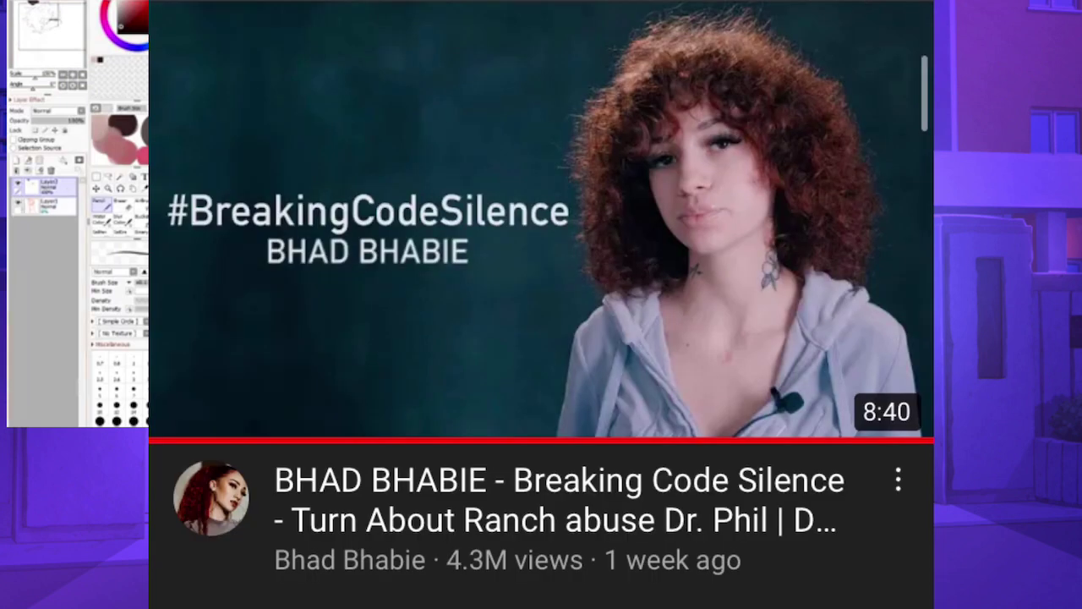
pyautogui.moveTo(444, 247)
pyautogui.mouseDown()
pyautogui.moveTo(465, 251)
pyautogui.moveTo(453, 269)
pyautogui.mouseUp()
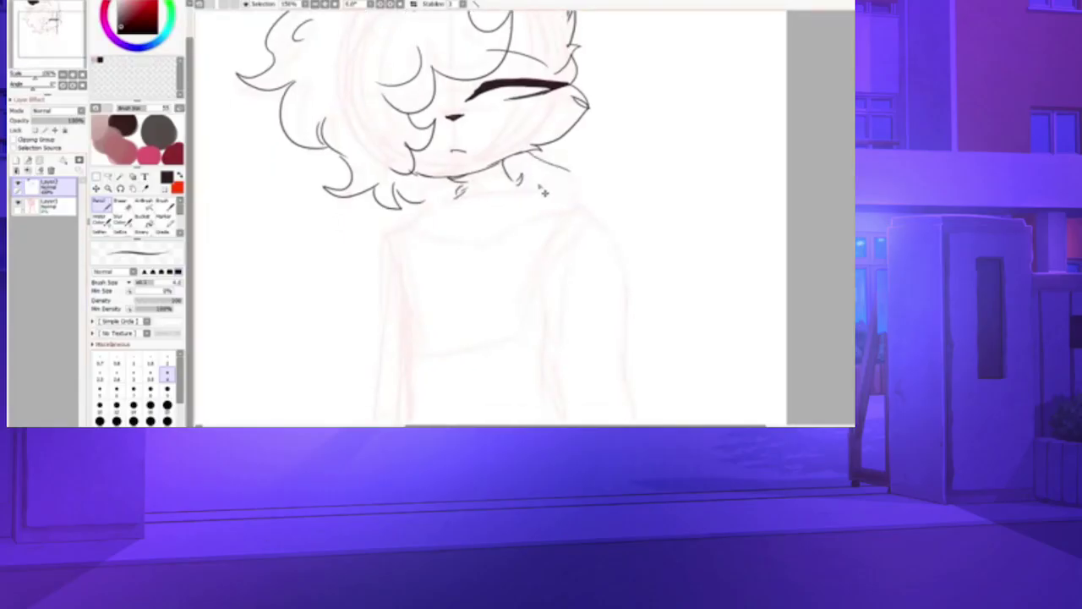
pyautogui.moveTo(481, 206); pyautogui.dragTo(567, 174)
pyautogui.moveTo(569, 135)
pyautogui.mouseDown()
pyautogui.moveTo(639, 171)
pyautogui.moveTo(594, 221)
pyautogui.moveTo(659, 316)
pyautogui.moveTo(632, 344)
pyautogui.moveTo(612, 233)
pyautogui.moveTo(621, 253)
pyautogui.moveTo(571, 216)
pyautogui.moveTo(468, 228)
pyautogui.moveTo(482, 228)
pyautogui.moveTo(470, 213)
pyautogui.moveTo(462, 227)
pyautogui.moveTo(433, 178)
pyautogui.mouseUp()
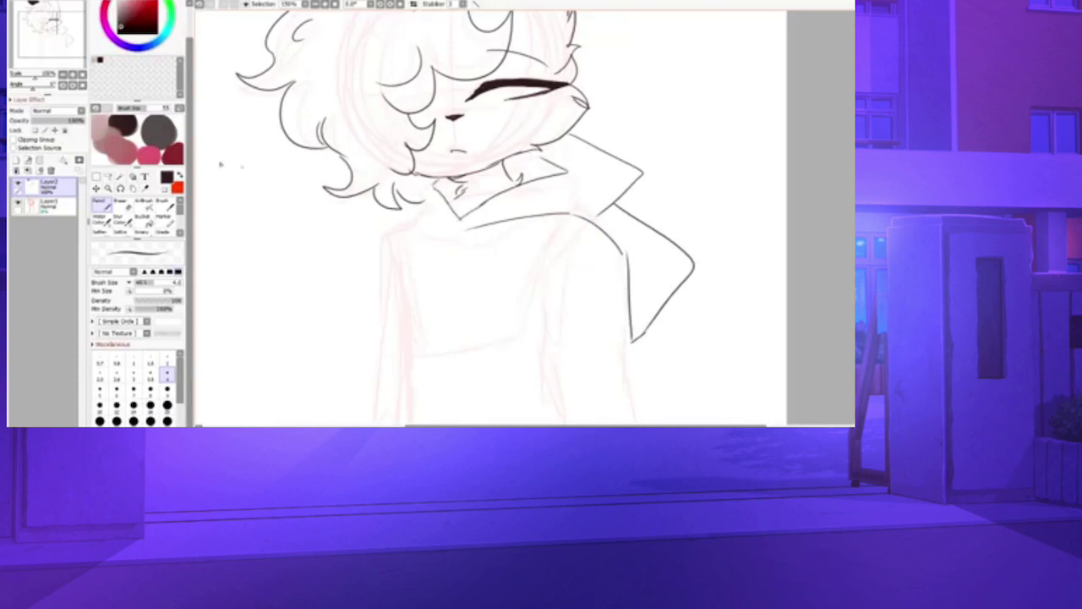
# - Erase the small curls below the hair and ink the pointed cloth draped over the other shoulder
pyautogui.click(121, 205)
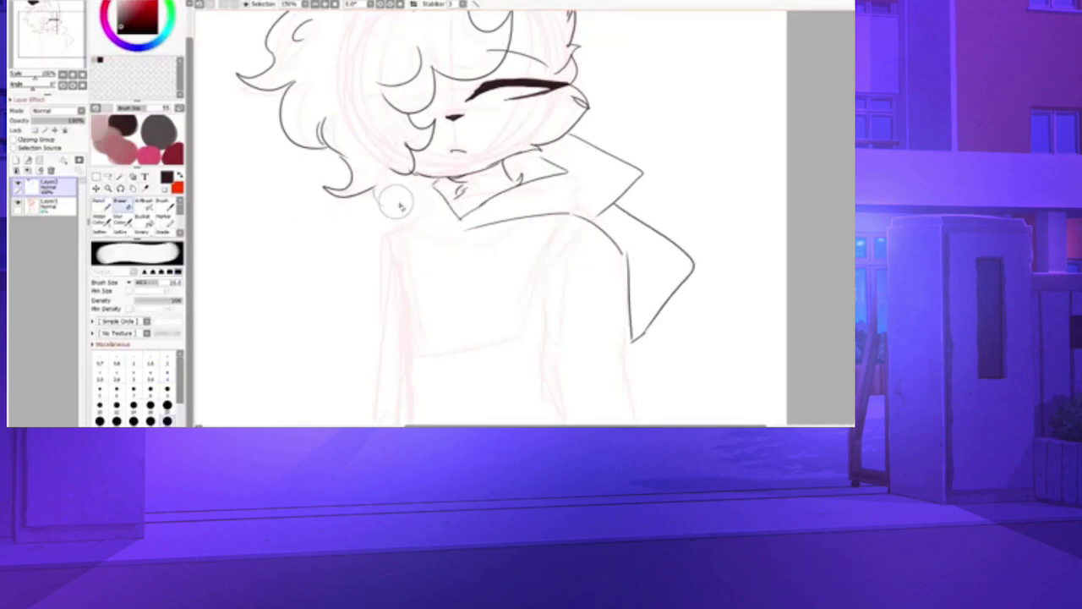
pyautogui.click(100, 205)
pyautogui.moveTo(411, 173)
pyautogui.mouseDown()
pyautogui.moveTo(377, 185)
pyautogui.moveTo(359, 254)
pyautogui.moveTo(390, 306)
pyautogui.moveTo(405, 226)
pyautogui.moveTo(469, 222)
pyautogui.mouseUp()
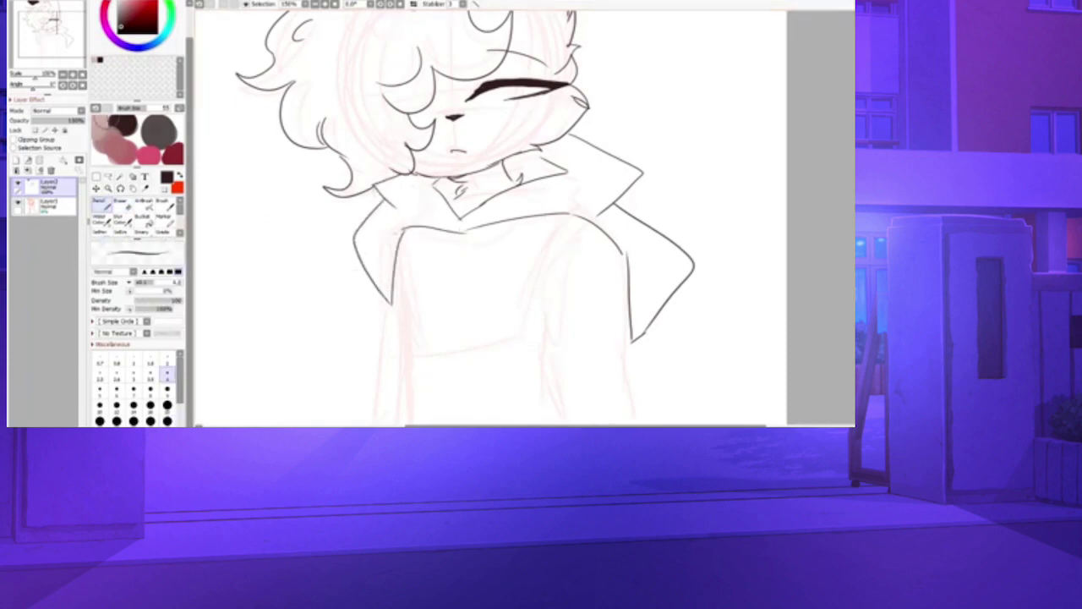
# - Enlarge the whole line art with a free transform and shift it so the cloth runs past the canvas edge
pyautogui.click(64, 77)
pyautogui.click(64, 76)
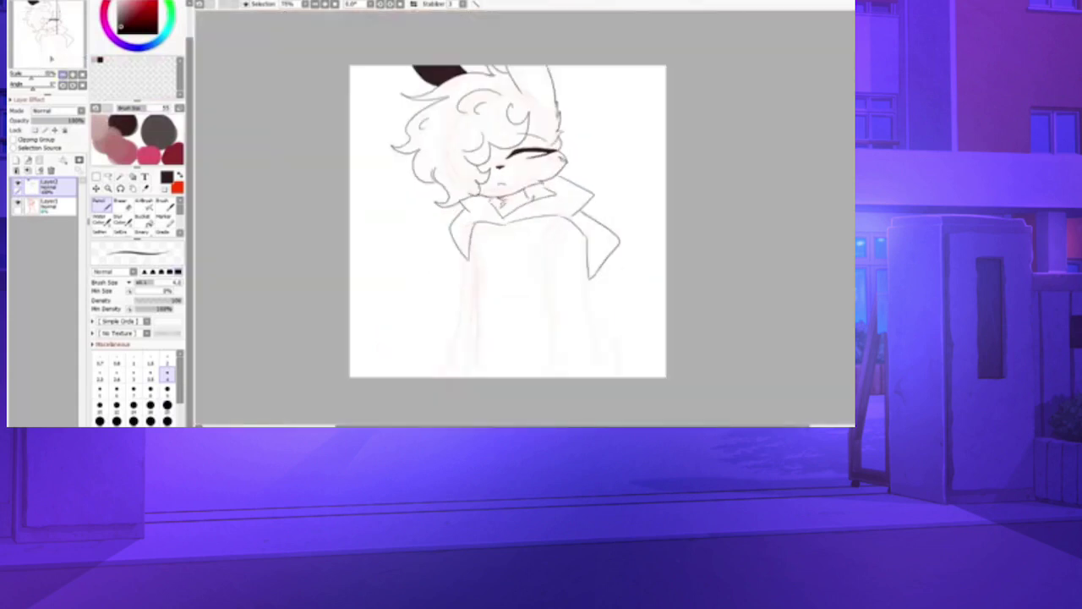
pyautogui.hotkey('ctrl', 't')
pyautogui.moveTo(386, 280); pyautogui.dragTo(358, 332)
pyautogui.moveTo(622, 199); pyautogui.dragTo(629, 201)
pyautogui.moveTo(630, 64); pyautogui.dragTo(638, 53)
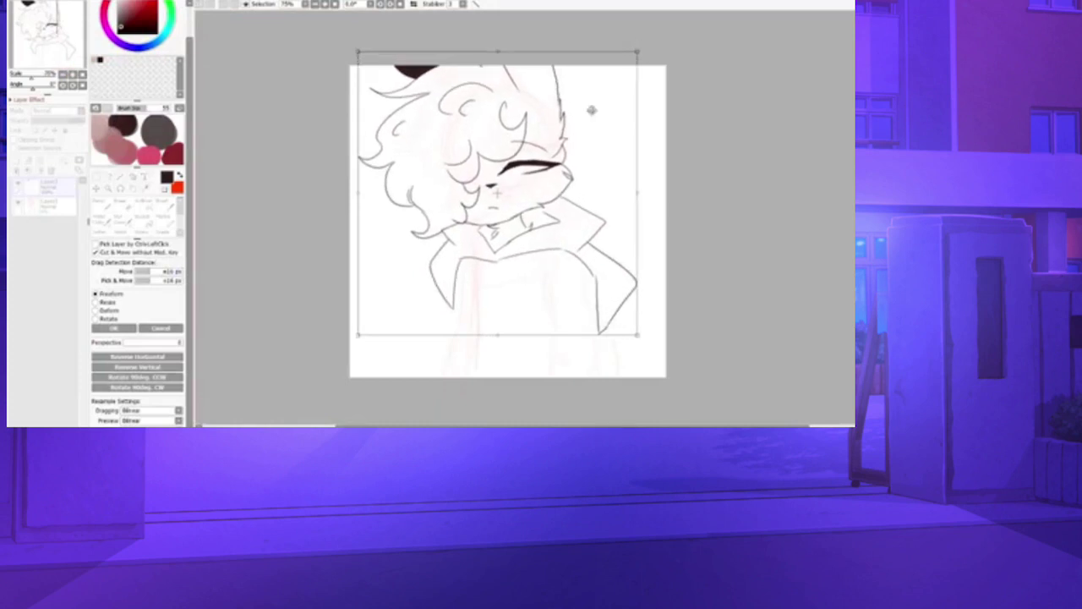
pyautogui.moveTo(591, 110); pyautogui.dragTo(641, 121)
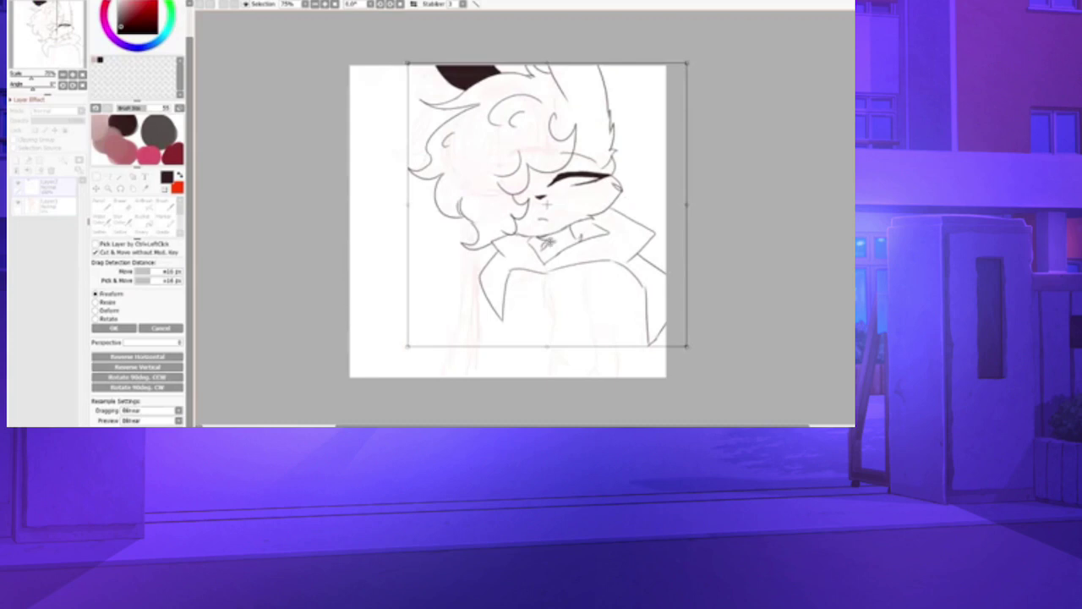
pyautogui.click(115, 328)
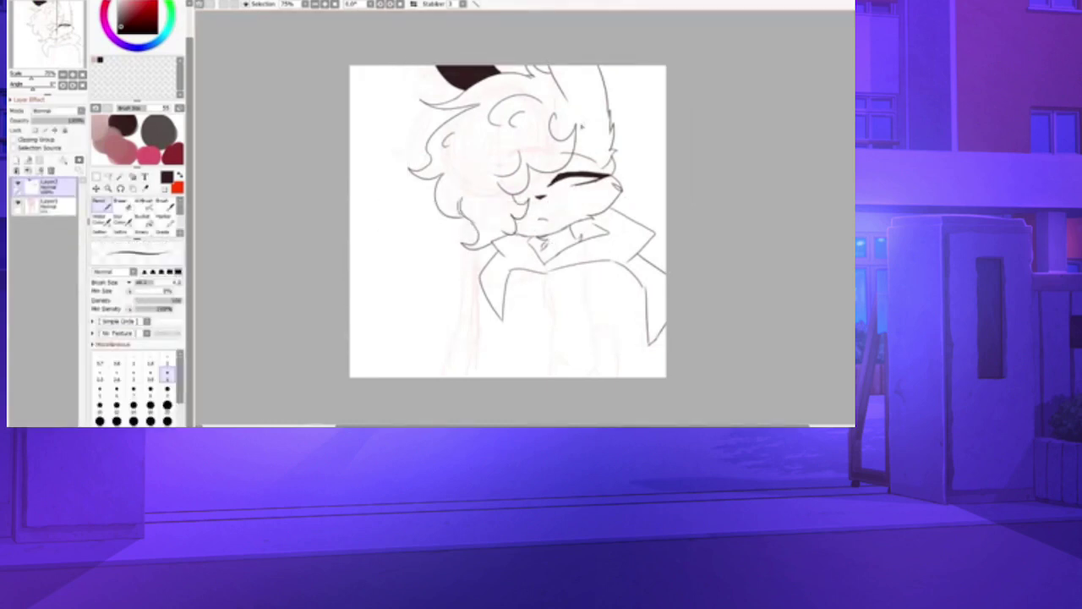
# - Ink the arm and sleeve folds to the canvas edge and replace the pointed cloth on the hair side with a sloping shoulder line
pyautogui.moveTo(650, 343); pyautogui.dragTo(664, 372)
pyautogui.moveTo(640, 282)
pyautogui.mouseDown()
pyautogui.moveTo(648, 299)
pyautogui.moveTo(620, 296)
pyautogui.moveTo(605, 340)
pyautogui.moveTo(616, 343)
pyautogui.moveTo(595, 377)
pyautogui.mouseUp()
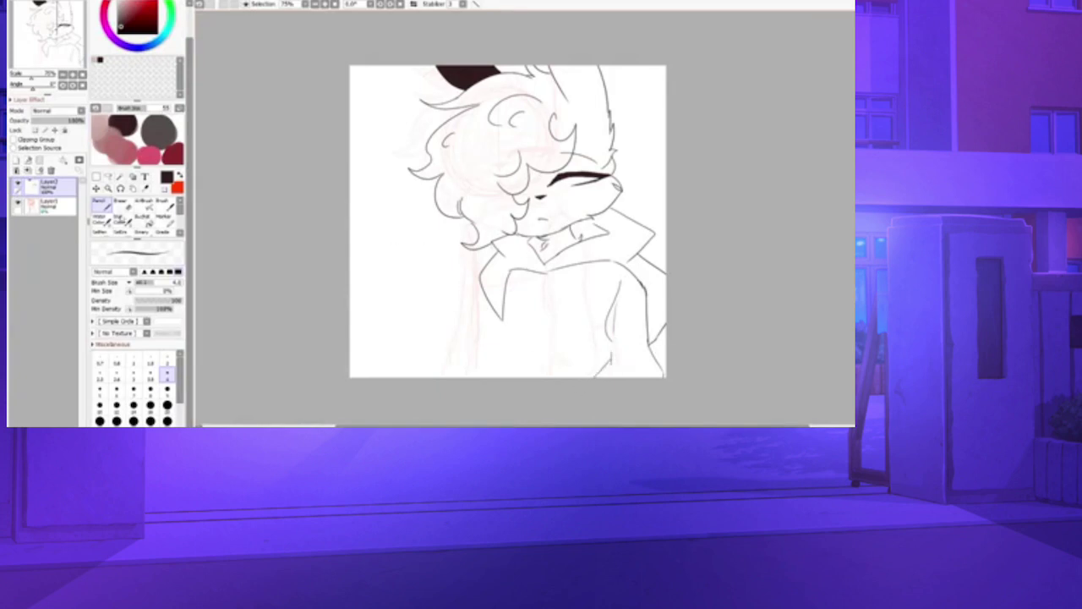
pyautogui.click(121, 209)
pyautogui.moveTo(512, 276)
pyautogui.mouseDown()
pyautogui.moveTo(501, 311)
pyautogui.moveTo(487, 292)
pyautogui.moveTo(490, 276)
pyautogui.moveTo(426, 319)
pyautogui.mouseUp()
pyautogui.click(99, 209)
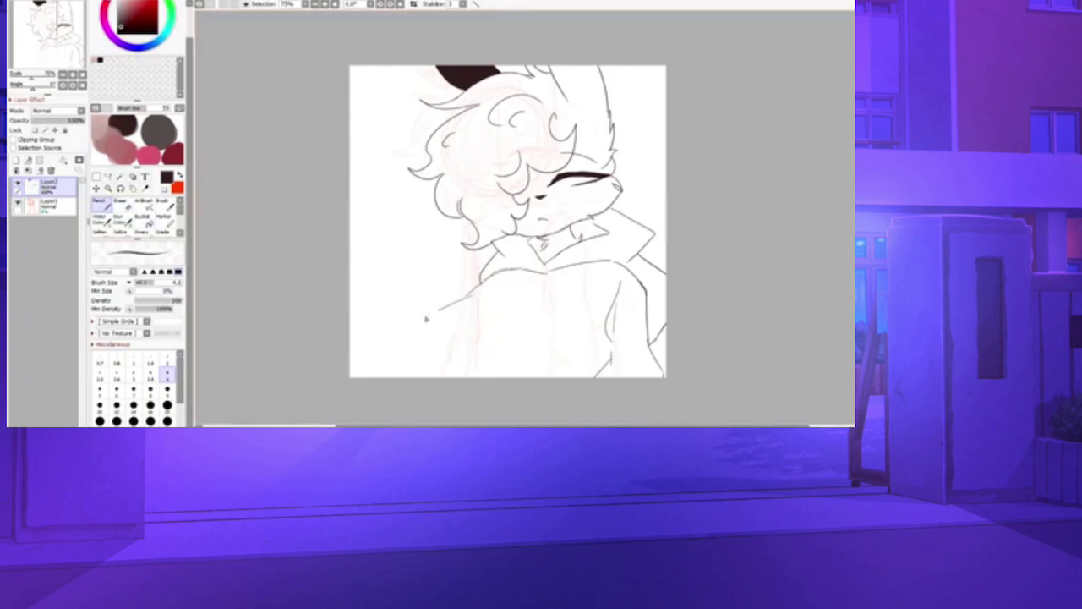
# - Ink the raised clawed hand, its rounded cuff and the bent sleeve reaching down to the canvas edge
pyautogui.moveTo(483, 288)
pyautogui.mouseDown()
pyautogui.moveTo(449, 305)
pyautogui.moveTo(488, 296)
pyautogui.moveTo(508, 313)
pyautogui.moveTo(466, 350)
pyautogui.moveTo(481, 310)
pyautogui.moveTo(465, 308)
pyautogui.moveTo(452, 324)
pyautogui.moveTo(463, 340)
pyautogui.mouseUp()
pyautogui.hotkey('ctrl', 'z')
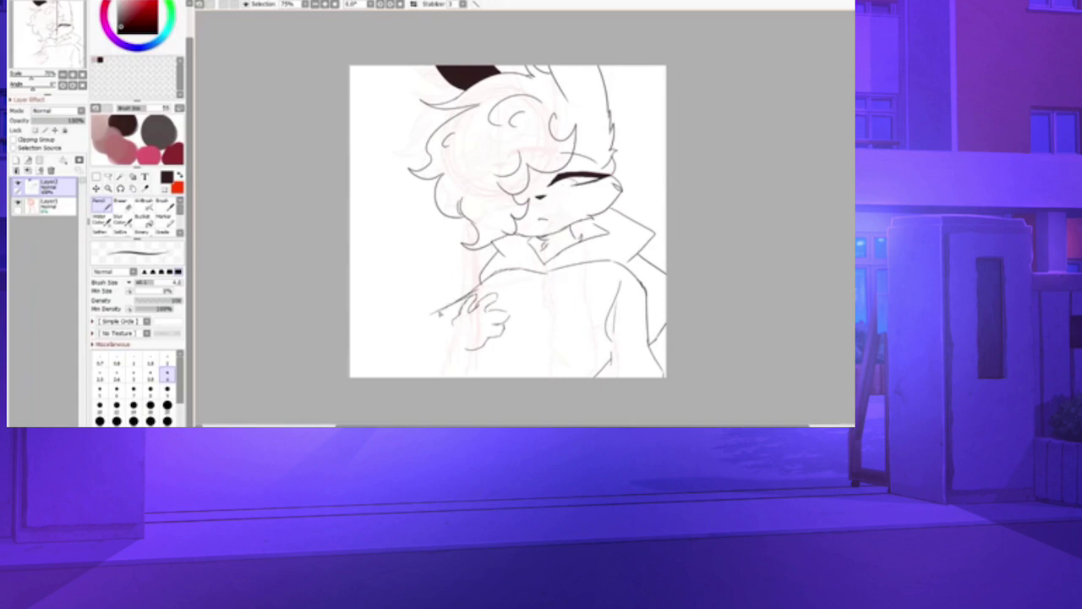
pyautogui.moveTo(445, 311)
pyautogui.mouseDown()
pyautogui.moveTo(386, 338)
pyautogui.moveTo(405, 369)
pyautogui.moveTo(441, 369)
pyautogui.mouseUp()
pyautogui.hotkey('ctrl', 'z')
pyautogui.hotkey('ctrl', 'z')
pyautogui.moveTo(464, 307)
pyautogui.mouseDown()
pyautogui.moveTo(431, 335)
pyautogui.moveTo(435, 358)
pyautogui.moveTo(476, 365)
pyautogui.mouseUp()
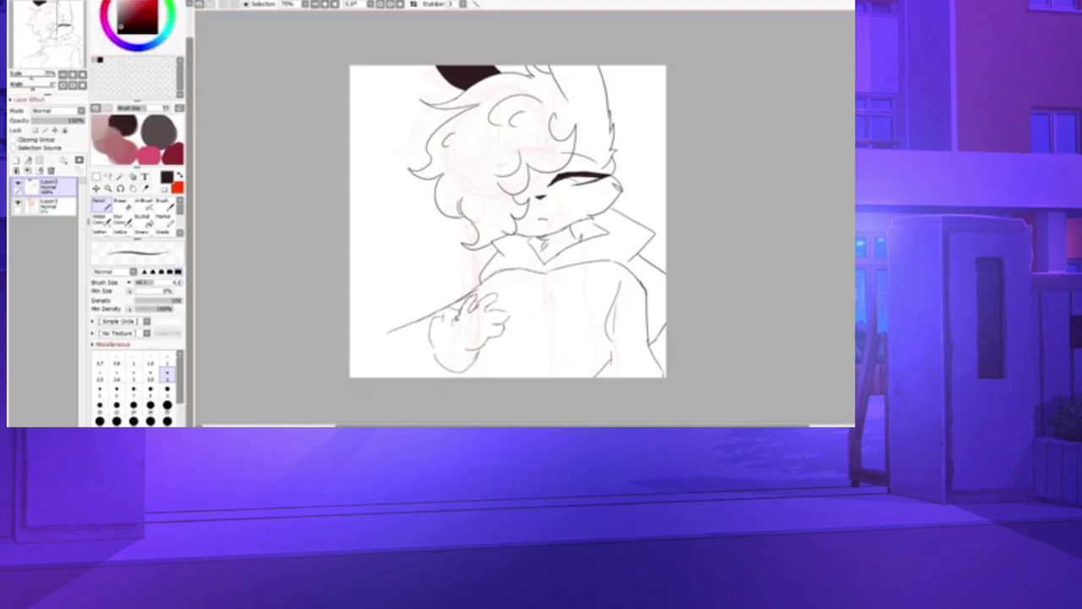
pyautogui.moveTo(451, 314); pyautogui.dragTo(472, 355)
pyautogui.moveTo(433, 320)
pyautogui.mouseDown()
pyautogui.moveTo(419, 335)
pyautogui.moveTo(394, 330)
pyautogui.moveTo(367, 345)
pyautogui.moveTo(362, 377)
pyautogui.mouseUp()
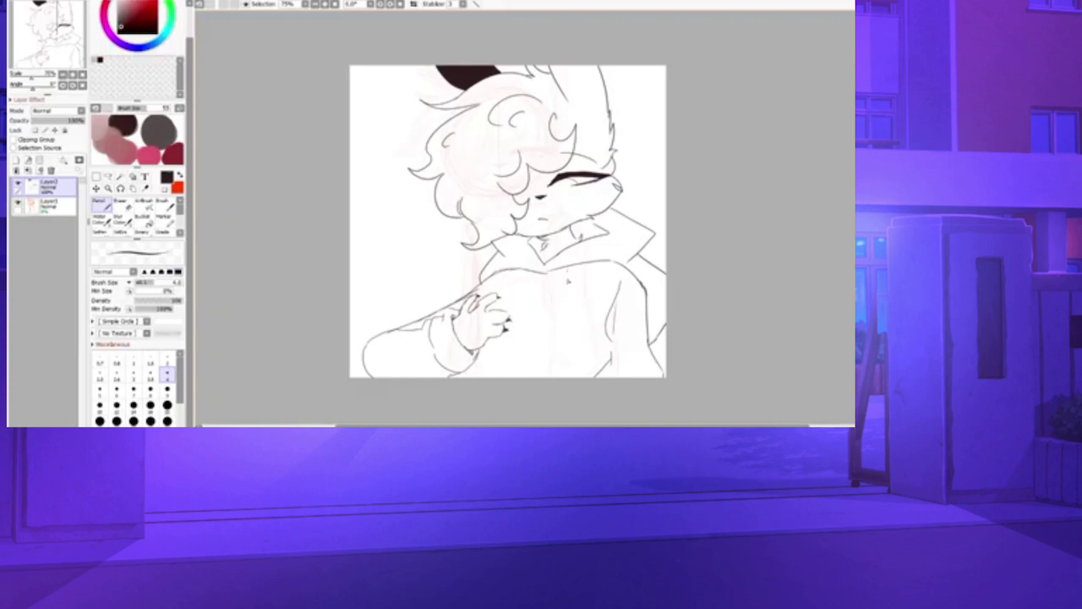
# - Ink two hanging drawstrings down the chest from the hood's neckline
pyautogui.moveTo(568, 270); pyautogui.dragTo(568, 365)
pyautogui.moveTo(511, 270)
pyautogui.mouseDown()
pyautogui.moveTo(513, 310)
pyautogui.moveTo(510, 299)
pyautogui.mouseUp()
pyautogui.hotkey('ctrl', 'z')
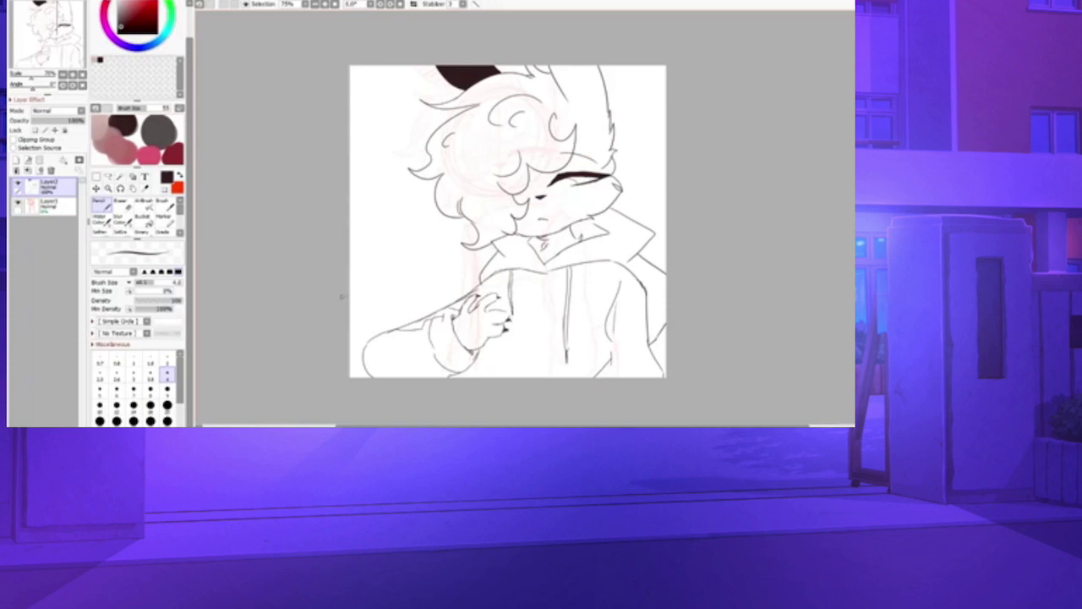
# - Clear the red sketch from its layer and block in the face in dark grey, refining the jaw edge with a size 12 brush
pyautogui.click(33, 203)
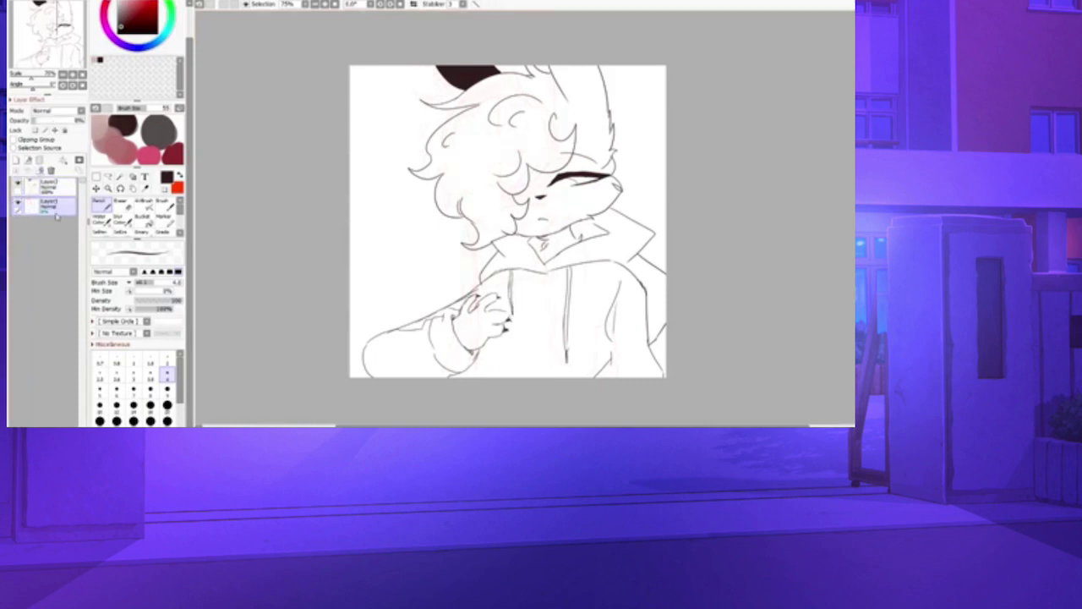
pyautogui.click(73, 75)
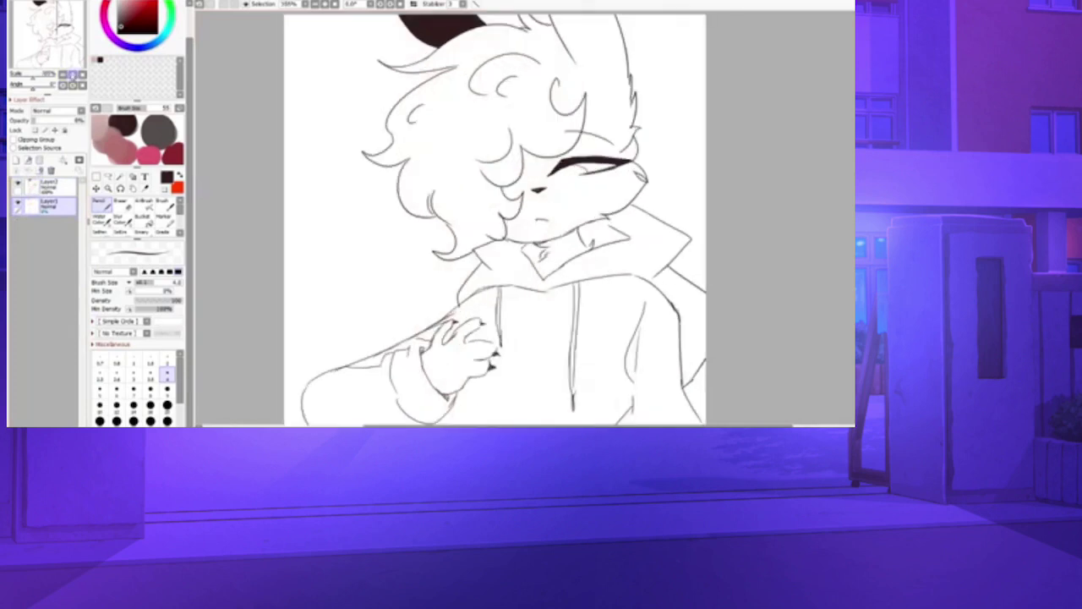
pyautogui.click(145, 187)
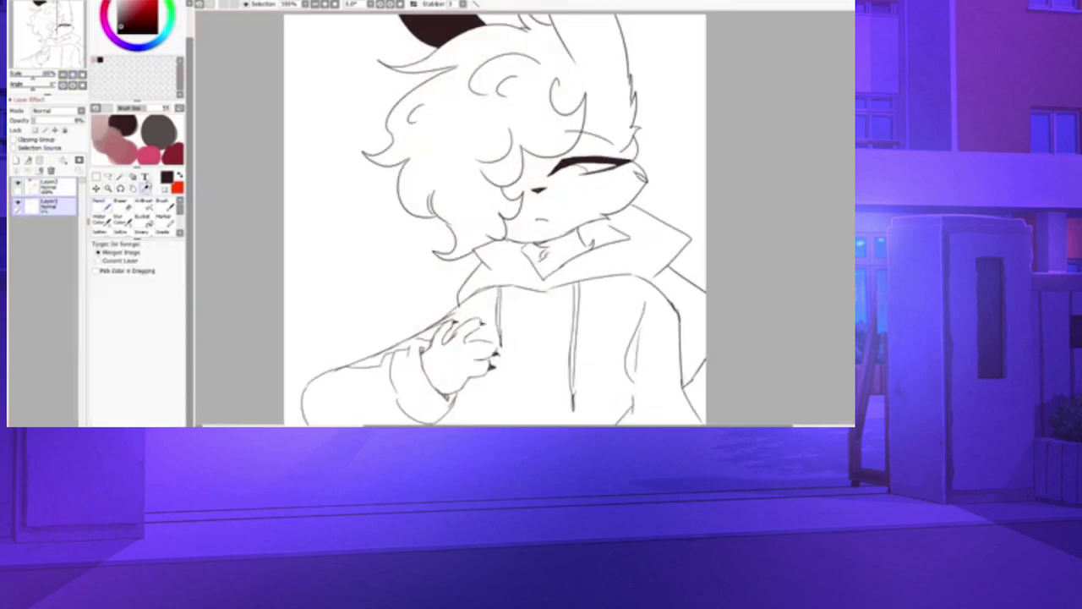
pyautogui.click(162, 206)
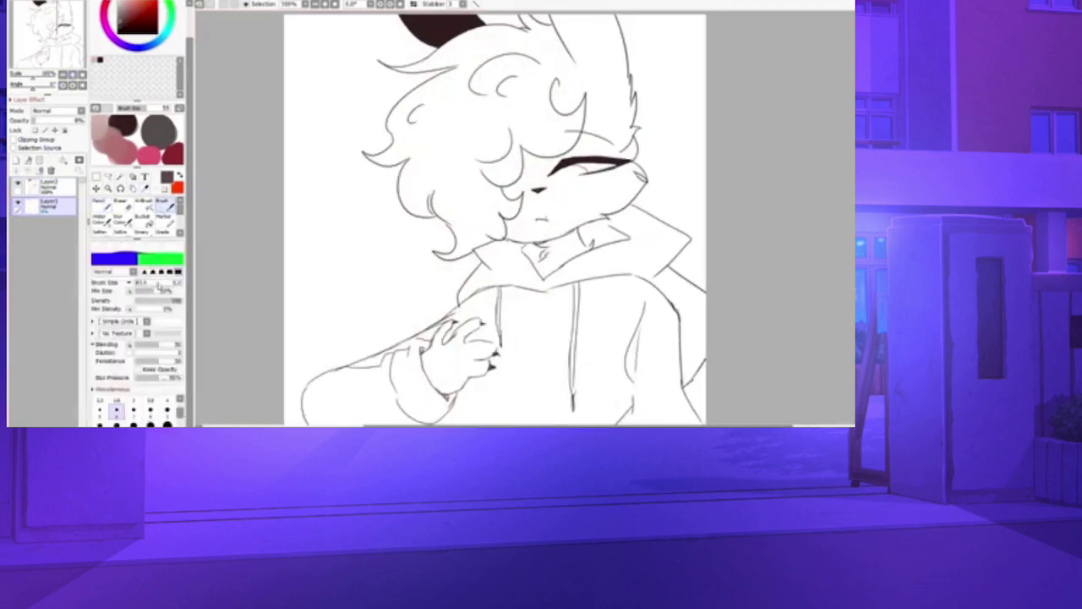
pyautogui.click(158, 284)
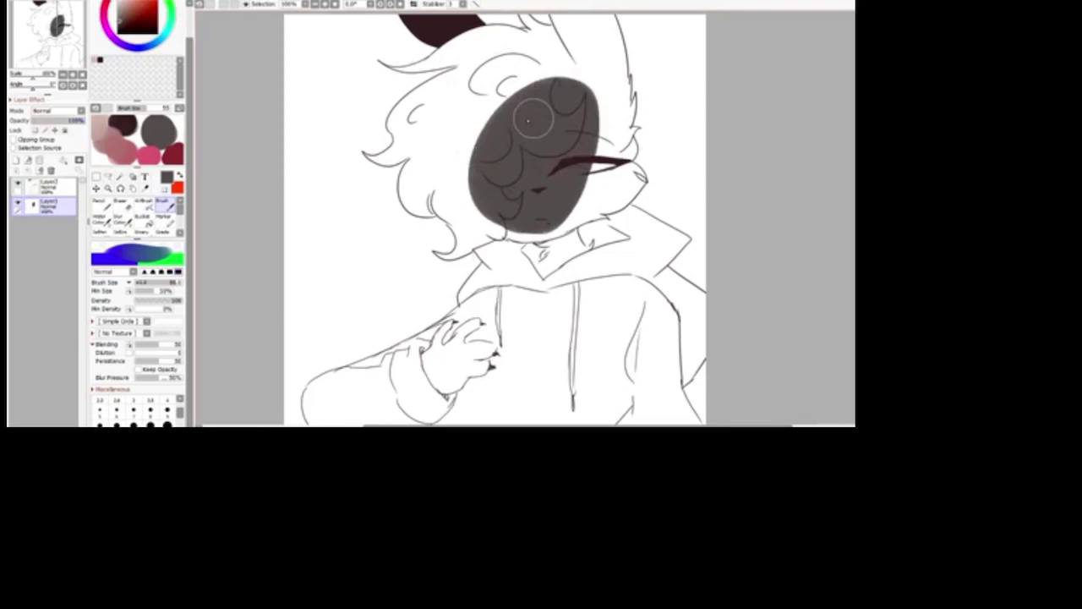
pyautogui.moveTo(490, 127)
pyautogui.mouseDown()
pyautogui.moveTo(479, 155)
pyautogui.moveTo(499, 203)
pyautogui.moveTo(583, 195)
pyautogui.moveTo(554, 211)
pyautogui.moveTo(600, 190)
pyautogui.mouseUp()
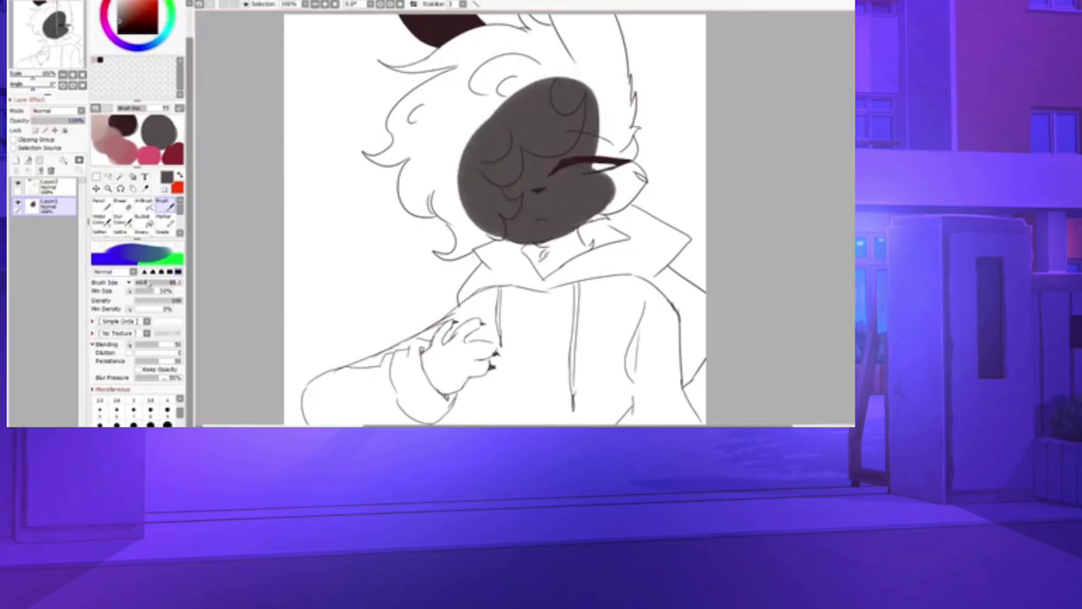
pyautogui.moveTo(148, 283); pyautogui.dragTo(142, 283)
pyautogui.moveTo(606, 216)
pyautogui.mouseDown()
pyautogui.moveTo(581, 224)
pyautogui.moveTo(624, 204)
pyautogui.mouseUp()
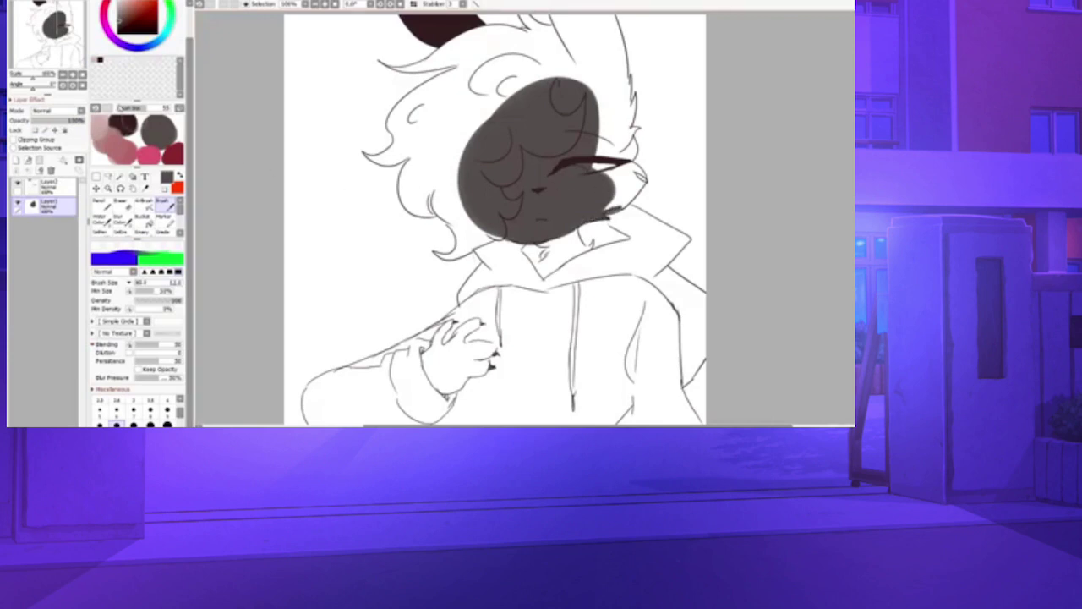
# - Close the gaps in the hair outline with the Pencil and bucket-fill the hair and the near ear with dark grey
pyautogui.moveTo(507, 211); pyautogui.dragTo(522, 233)
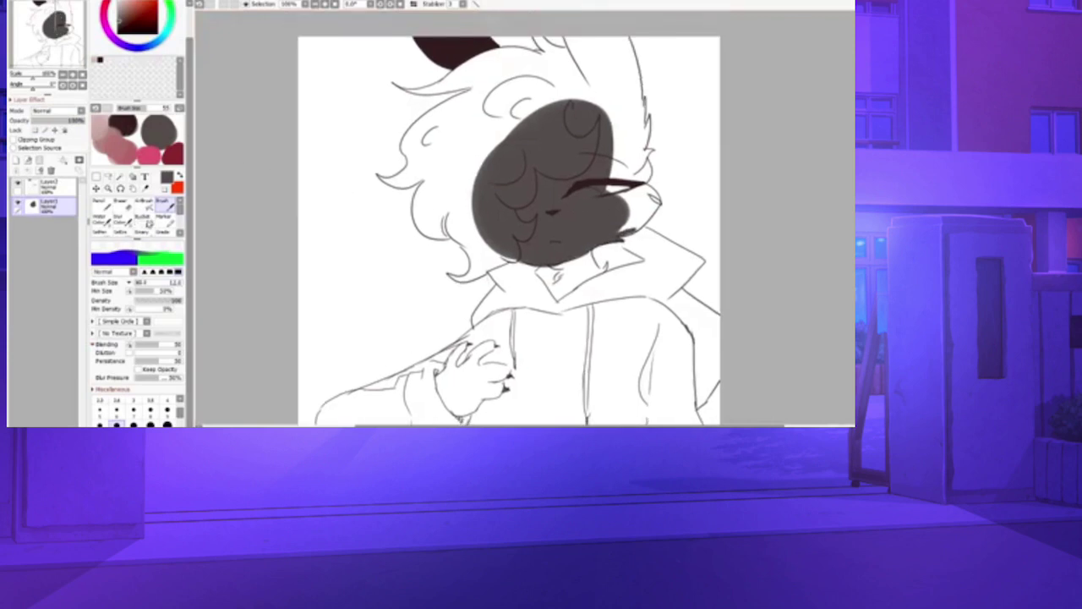
pyautogui.click(144, 221)
pyautogui.click(456, 161)
pyautogui.hotkey('ctrl', 'z')
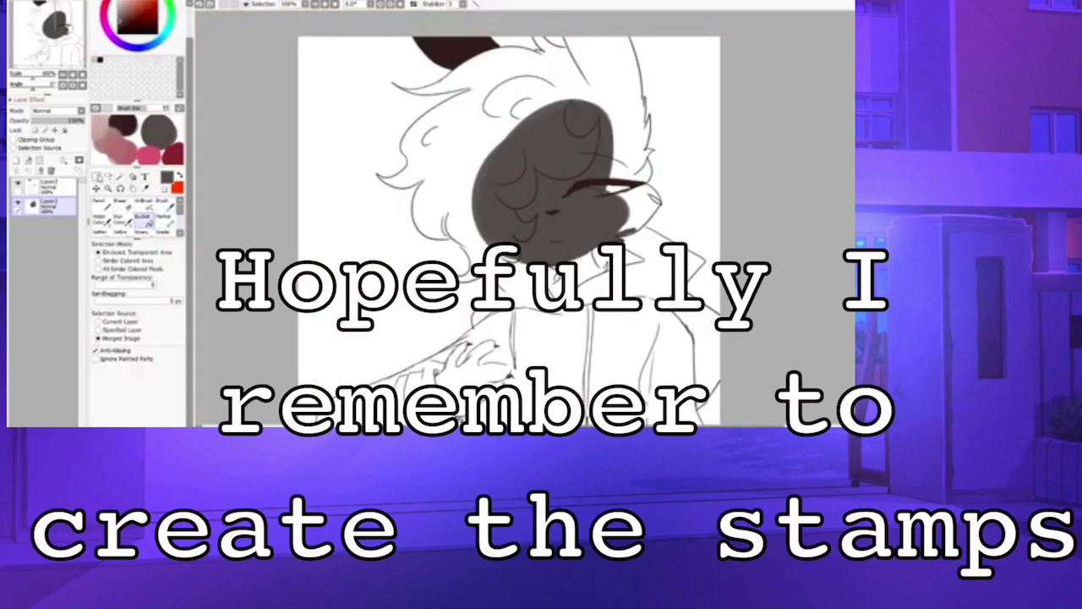
pyautogui.press('n')
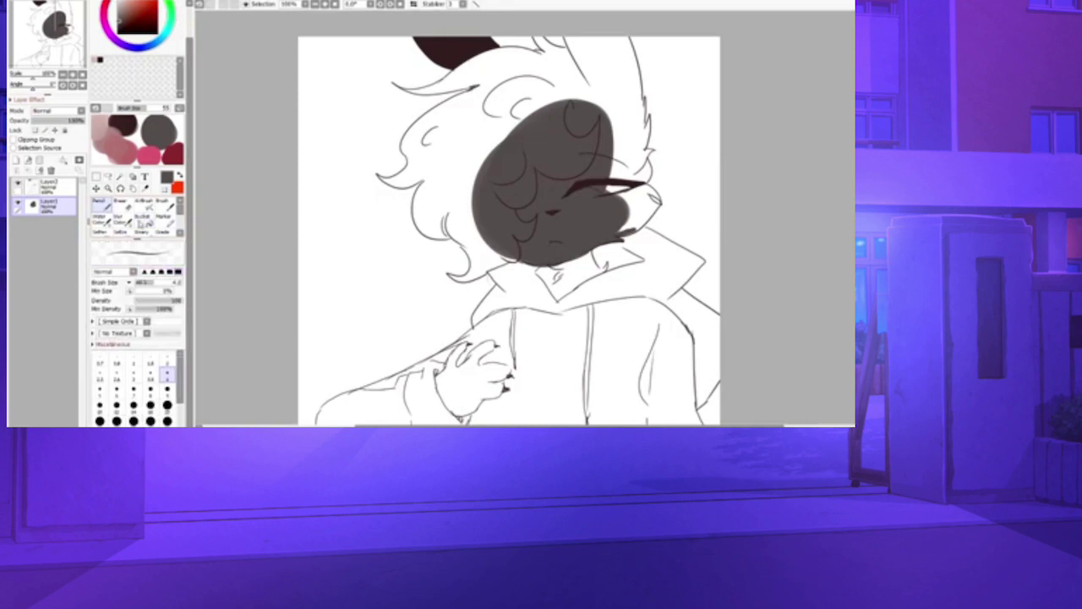
pyautogui.click(143, 221)
pyautogui.click(461, 135)
pyautogui.hotkey('ctrl', 'z')
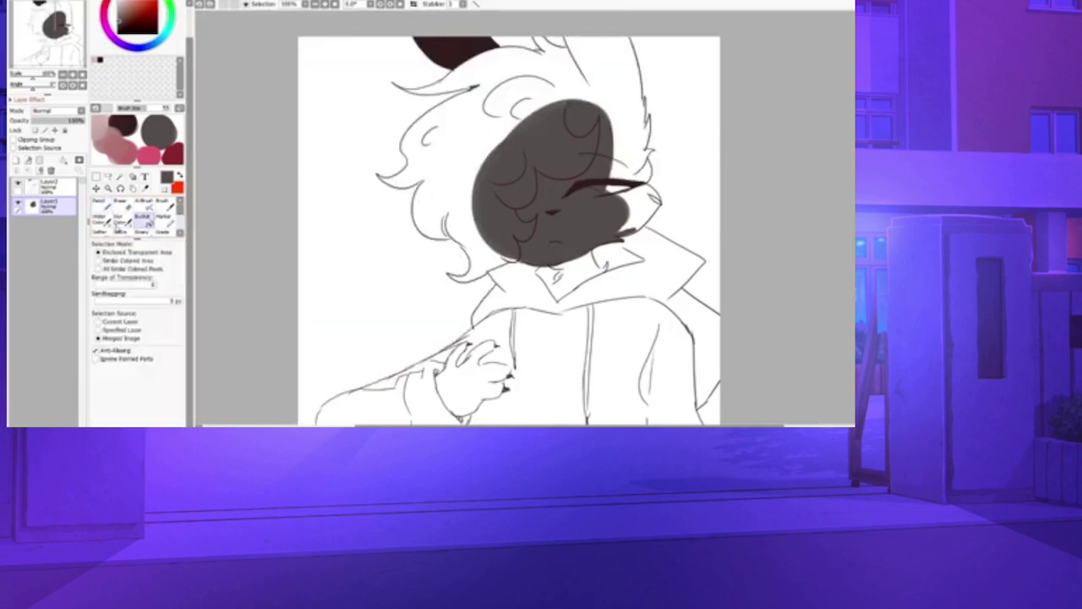
pyautogui.click(101, 204)
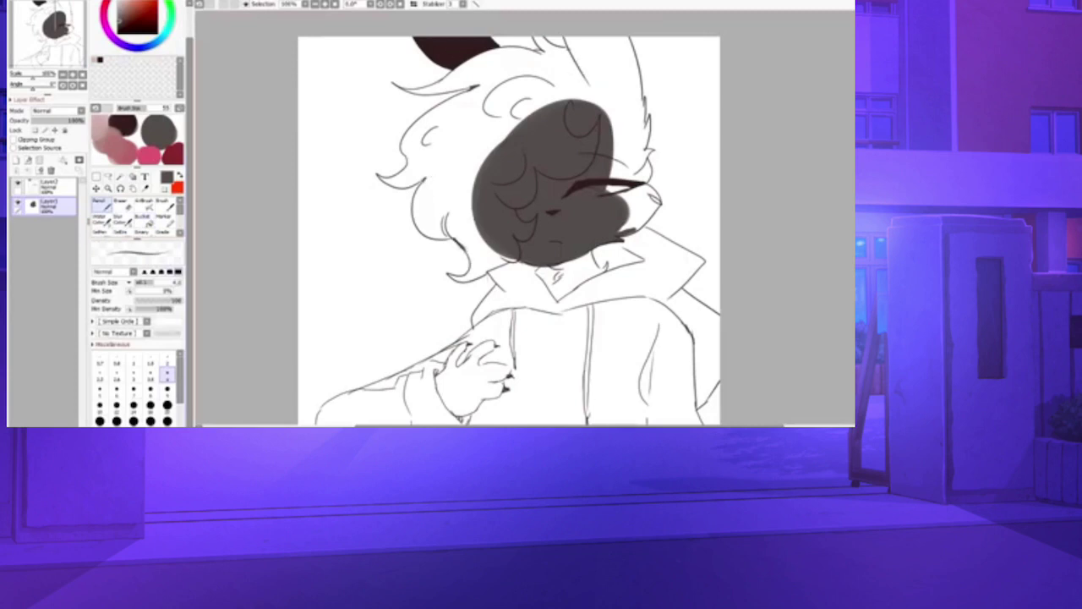
pyautogui.click(143, 219)
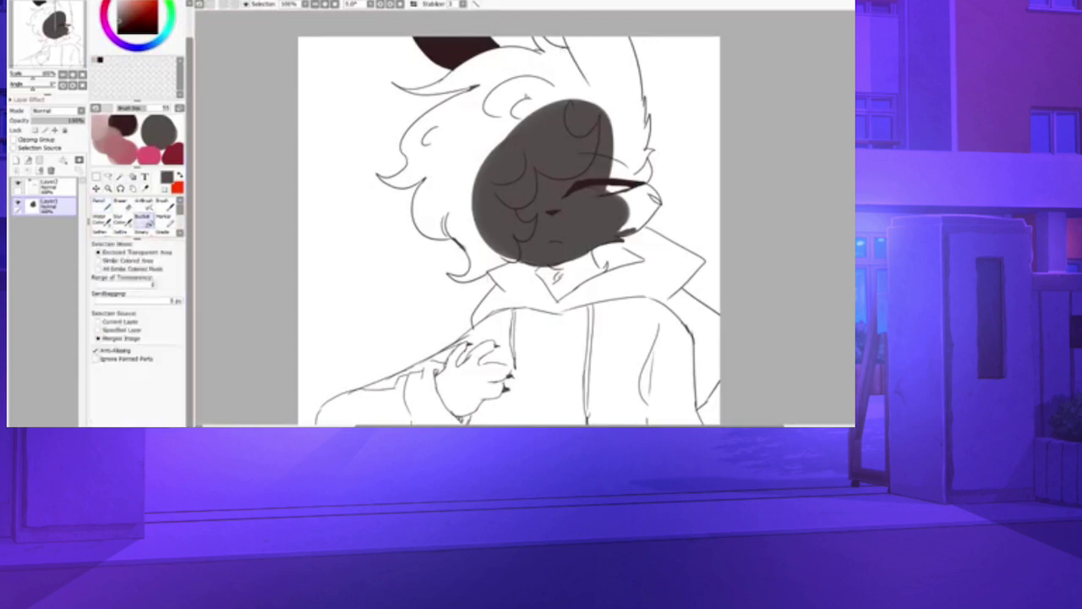
pyautogui.click(573, 66)
# - Paint over the unfilled spots around the eye and hair ends, and bucket-fill the rest of the cheek with dark grey
pyautogui.click(161, 207)
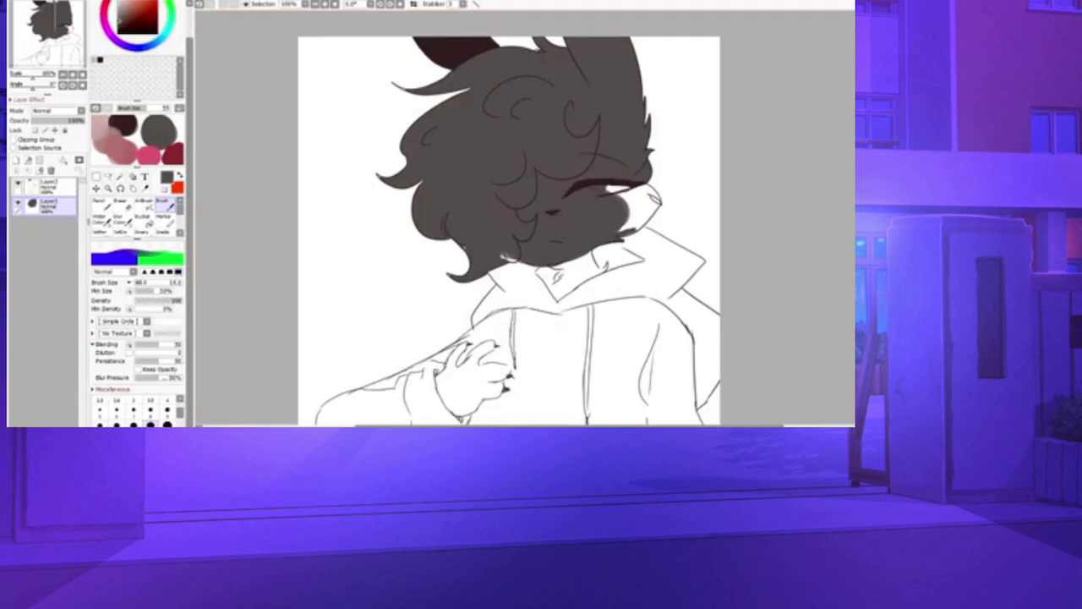
pyautogui.press(']')
pyautogui.press(']')
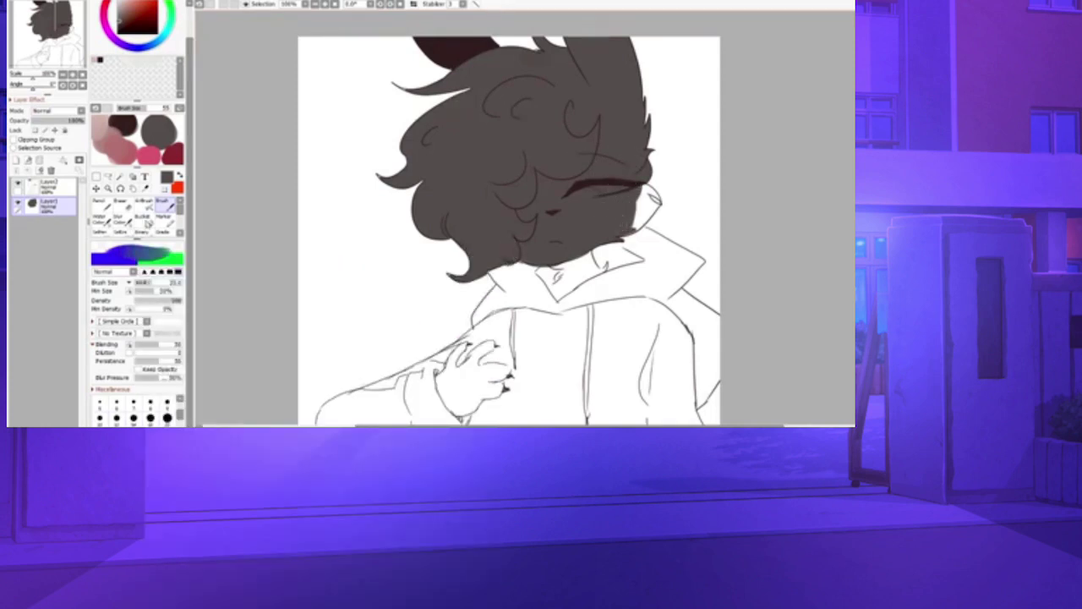
pyautogui.click(142, 217)
pyautogui.click(644, 204)
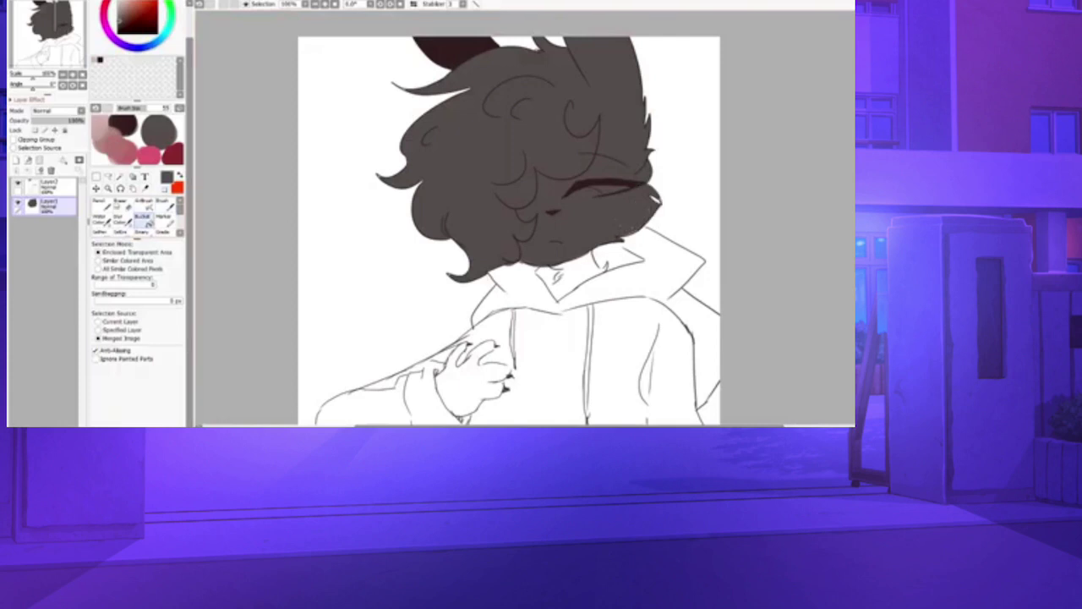
pyautogui.click(99, 203)
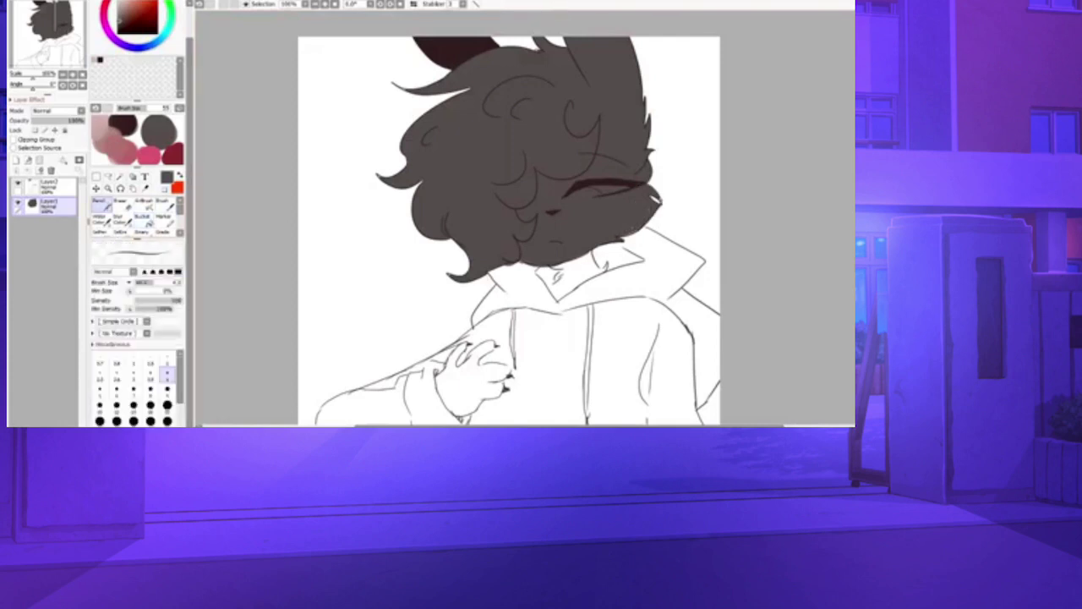
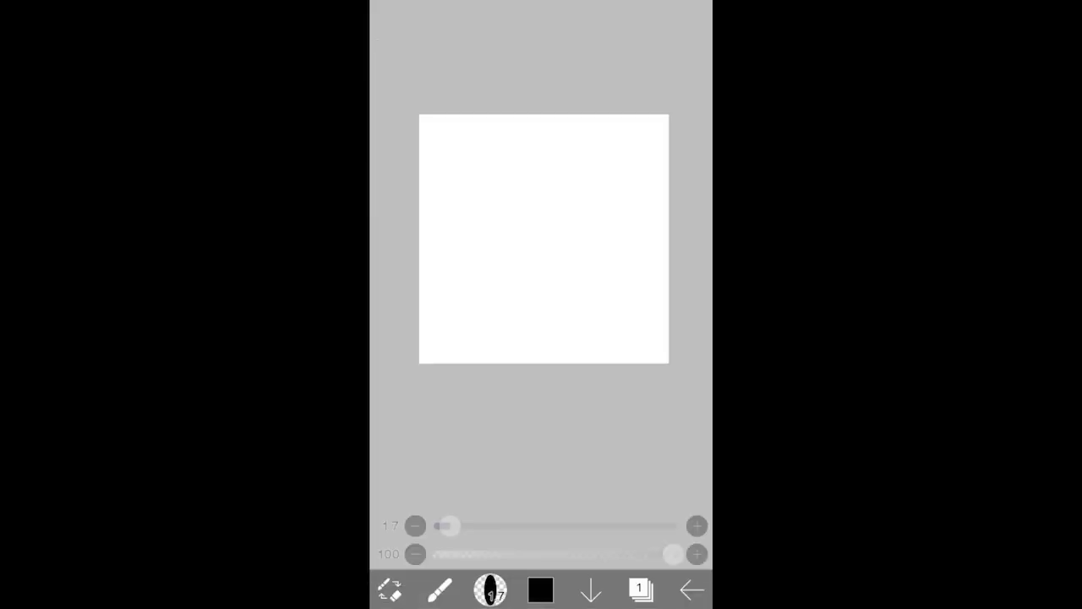
# - Switch to ibis Paint and sketch the rounded top and side of a head on the blank canvas with a black 1.7 brush
pyautogui.moveTo(609, 144)
pyautogui.mouseDown()
pyautogui.moveTo(580, 124)
pyautogui.moveTo(479, 130)
pyautogui.mouseUp()
pyautogui.scroll(2, 507, 142)
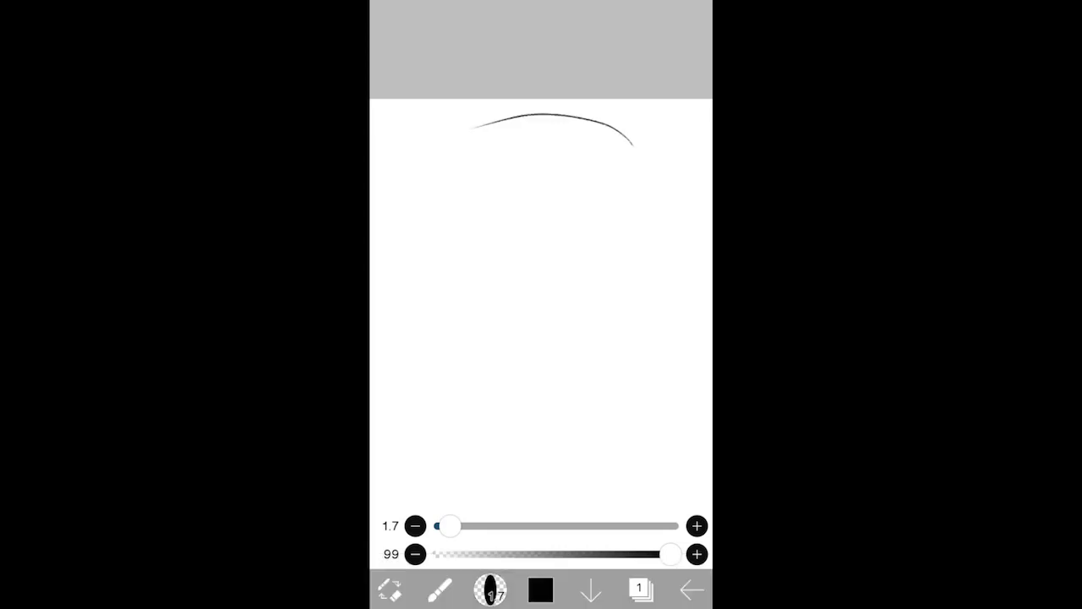
pyautogui.moveTo(633, 145)
pyautogui.mouseDown()
pyautogui.moveTo(497, 117)
pyautogui.moveTo(634, 142)
pyautogui.mouseUp()
pyautogui.moveTo(537, 108)
pyautogui.mouseDown()
pyautogui.moveTo(458, 151)
pyautogui.moveTo(435, 186)
pyautogui.mouseUp()
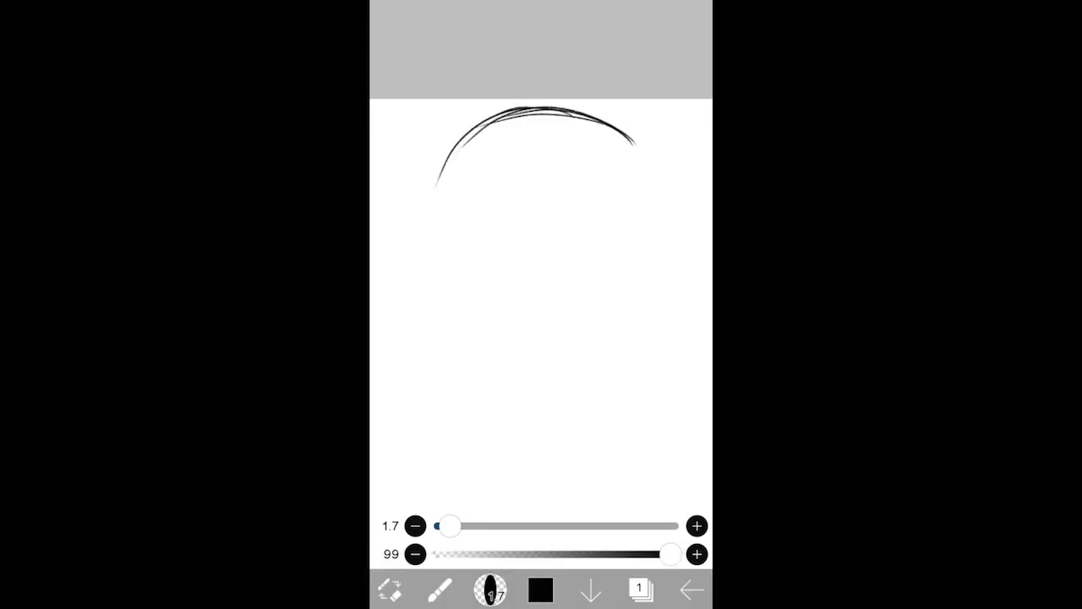
pyautogui.moveTo(497, 114)
pyautogui.mouseDown()
pyautogui.moveTo(427, 213)
pyautogui.moveTo(420, 276)
pyautogui.mouseUp()
pyautogui.moveTo(467, 131)
pyautogui.mouseDown()
pyautogui.moveTo(423, 296)
pyautogui.moveTo(438, 301)
pyautogui.mouseUp()
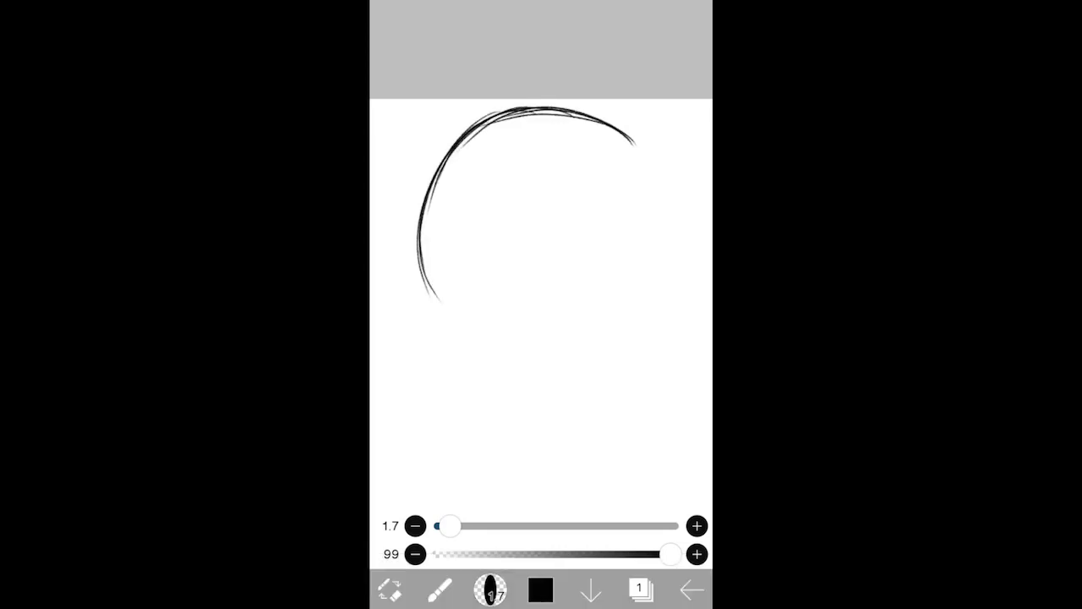
pyautogui.moveTo(444, 161); pyautogui.dragTo(442, 306)
# - Sketch the bulging cheek and curved jaw below the head with overlapping black strokes
pyautogui.moveTo(421, 269); pyautogui.dragTo(452, 357)
pyautogui.moveTo(445, 303)
pyautogui.mouseDown()
pyautogui.moveTo(462, 379)
pyautogui.moveTo(487, 404)
pyautogui.mouseUp()
pyautogui.moveTo(453, 325)
pyautogui.mouseDown()
pyautogui.moveTo(475, 396)
pyautogui.moveTo(499, 412)
pyautogui.mouseUp()
pyautogui.moveTo(457, 323); pyautogui.dragTo(533, 421)
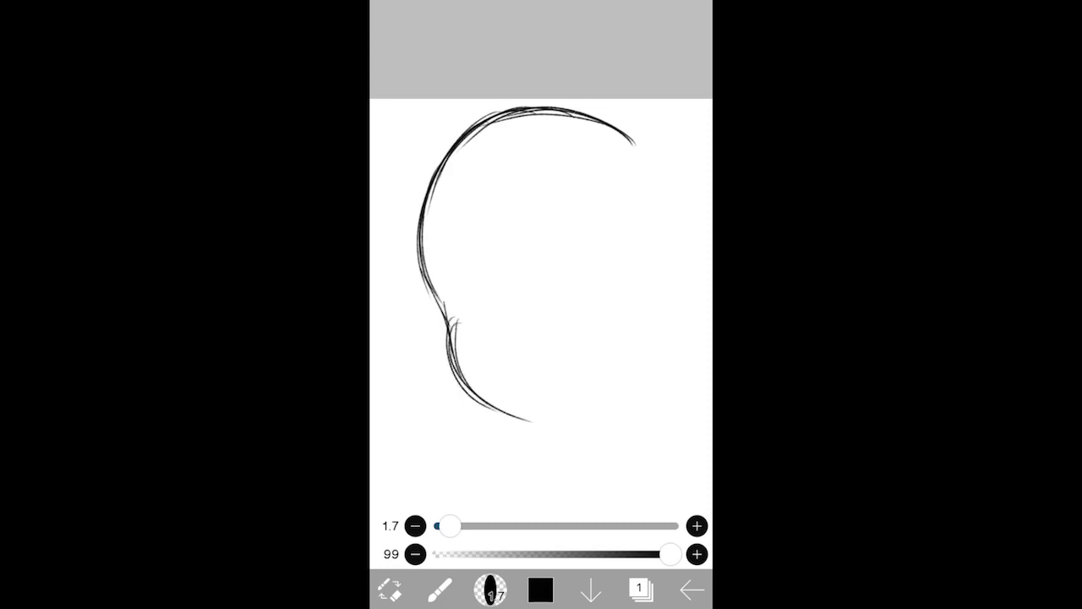
pyautogui.moveTo(456, 384)
pyautogui.mouseDown()
pyautogui.moveTo(546, 427)
pyautogui.moveTo(575, 423)
pyautogui.moveTo(614, 385)
pyautogui.mouseUp()
pyautogui.moveTo(521, 422)
pyautogui.mouseDown()
pyautogui.moveTo(588, 413)
pyautogui.moveTo(634, 357)
pyautogui.mouseUp()
pyautogui.moveTo(600, 401)
pyautogui.mouseDown()
pyautogui.moveTo(643, 320)
pyautogui.moveTo(639, 332)
pyautogui.mouseUp()
pyautogui.moveTo(636, 336); pyautogui.dragTo(650, 313)
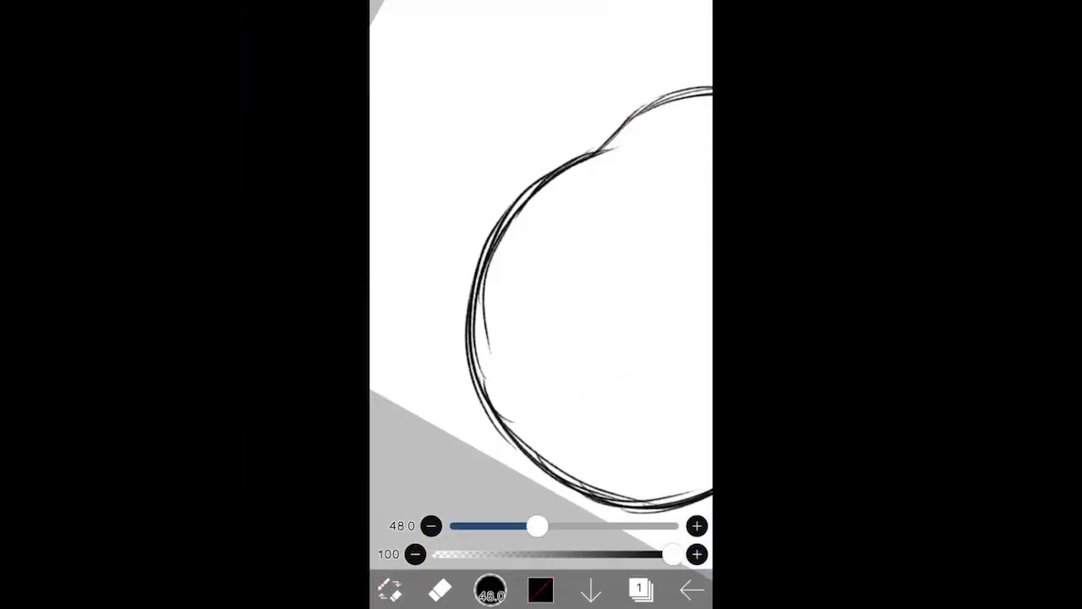
# - Erase the stray strokes around the head and cheek outline with the Eraser at size 73, leaving a cleaner contour
pyautogui.moveTo(538, 526); pyautogui.dragTo(555, 526)
pyautogui.moveTo(492, 267)
pyautogui.mouseDown()
pyautogui.moveTo(495, 355)
pyautogui.moveTo(612, 487)
pyautogui.mouseUp()
pyautogui.scroll(-5, 542, 288)
pyautogui.scroll(5, 542, 288)
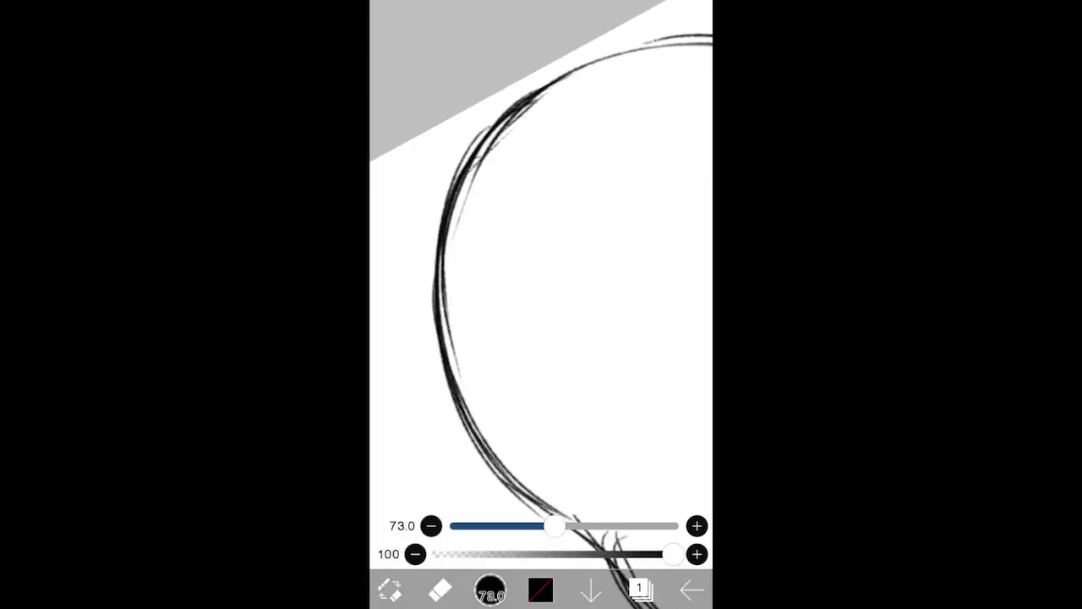
pyautogui.moveTo(544, 104)
pyautogui.mouseDown()
pyautogui.moveTo(449, 288)
pyautogui.moveTo(461, 377)
pyautogui.mouseUp()
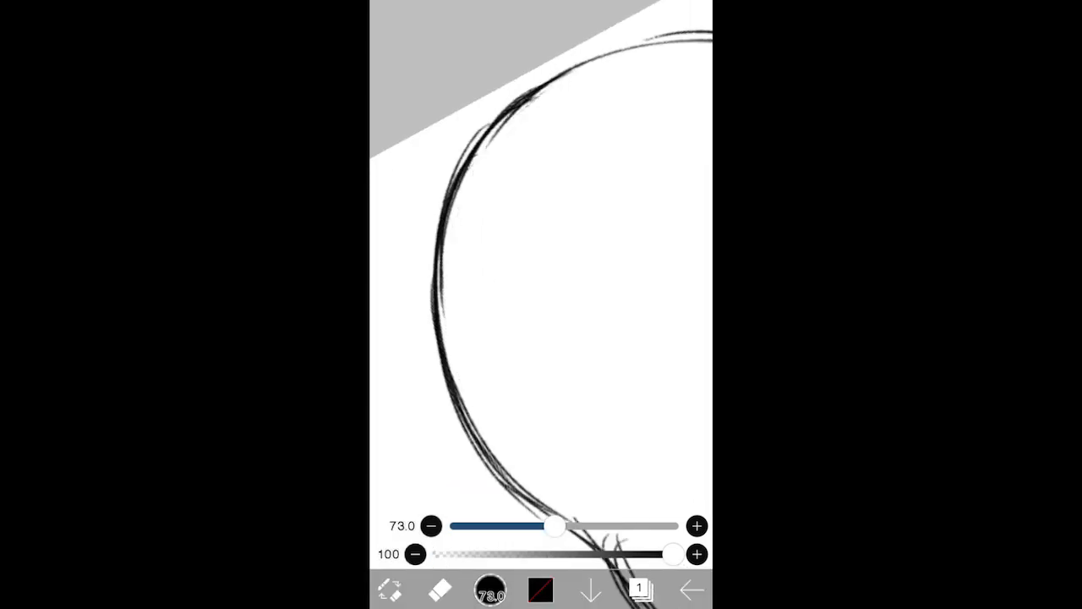
pyautogui.scroll(-3, 542, 287)
pyautogui.scroll(3, 542, 287)
pyautogui.moveTo(593, 296); pyautogui.dragTo(570, 398)
pyautogui.moveTo(575, 334)
pyautogui.mouseDown()
pyautogui.moveTo(536, 181)
pyautogui.moveTo(484, 304)
pyautogui.mouseUp()
pyautogui.moveTo(498, 228); pyautogui.dragTo(479, 385)
pyautogui.scroll(-5, 542, 288)
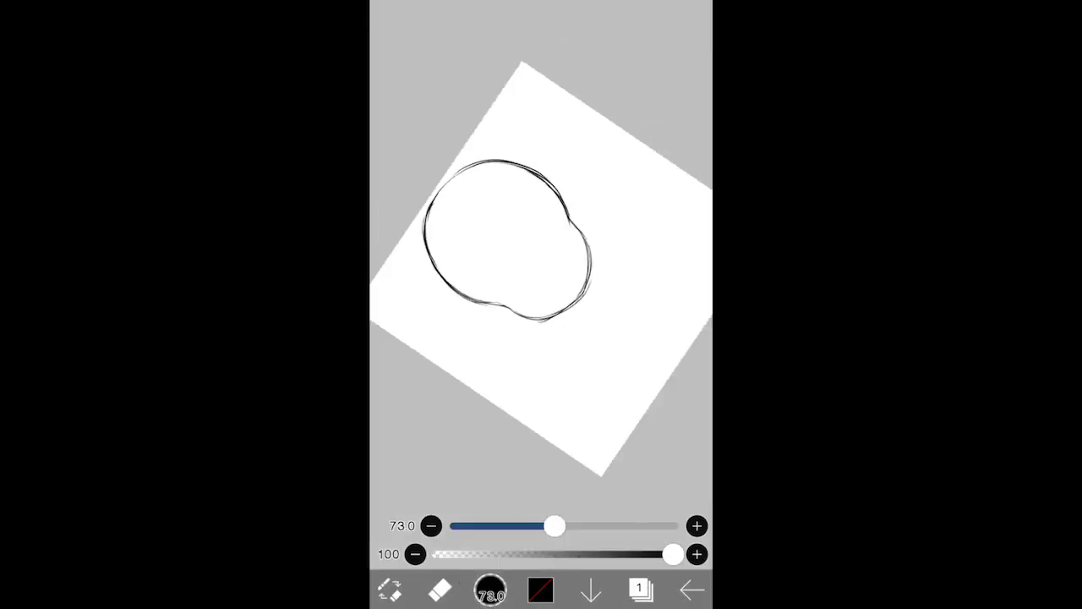
pyautogui.scroll(2, 541, 287)
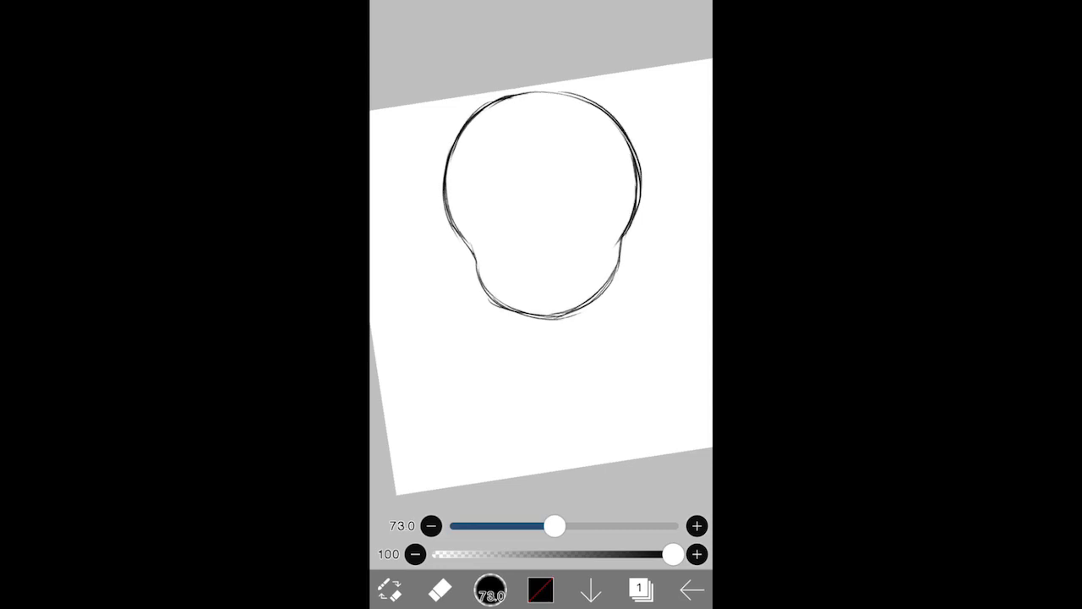
# - Draw a short, slightly slanted facial stroke in the lower middle of the face with the black 1.7 brush
pyautogui.click(390, 589)
pyautogui.scroll(5, 584, 277)
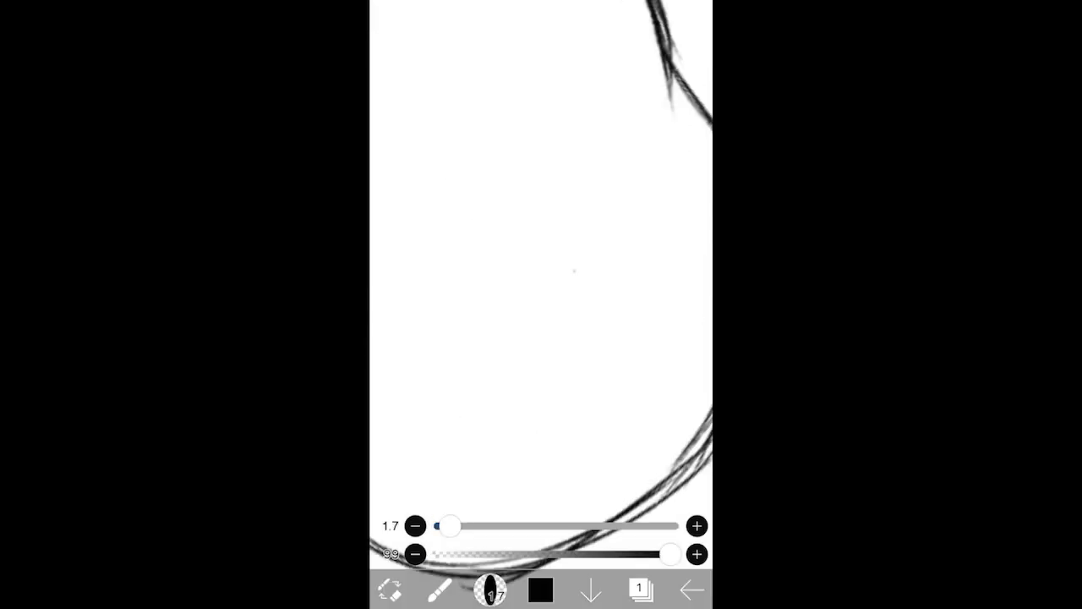
pyautogui.moveTo(568, 258)
pyautogui.mouseDown()
pyautogui.moveTo(481, 345)
pyautogui.moveTo(526, 316)
pyautogui.moveTo(549, 351)
pyautogui.moveTo(514, 364)
pyautogui.moveTo(453, 415)
pyautogui.mouseUp()
pyautogui.scroll(5, 508, 307)
pyautogui.scroll(-5, 541, 288)
pyautogui.scroll(2, 592, 338)
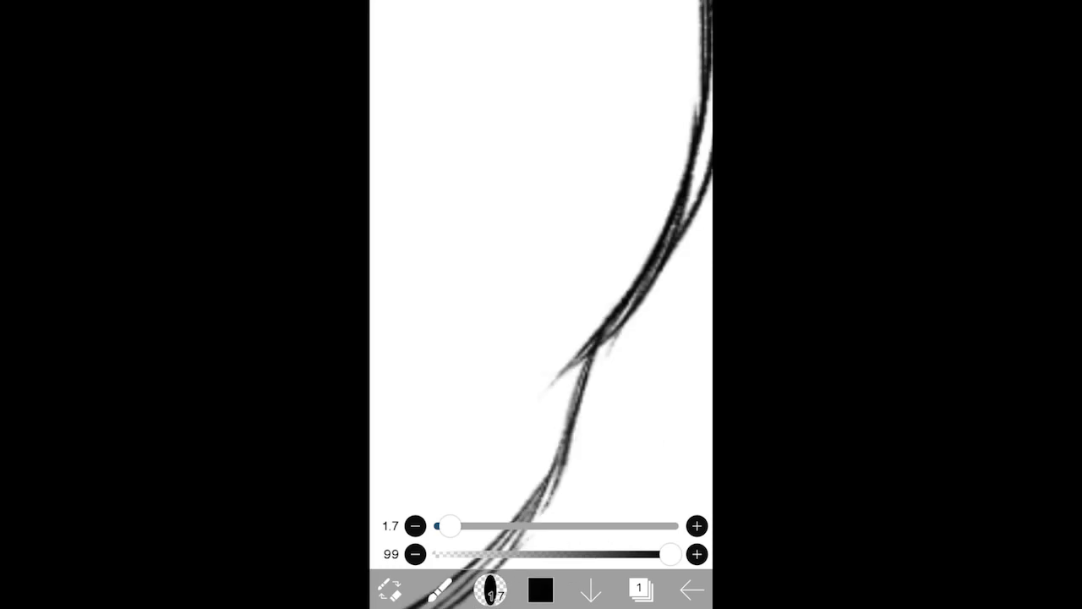
# - Erase the line tip that overshoots the notch between head and cheek with the Eraser at size 5.0
pyautogui.click(390, 590)
pyautogui.moveTo(554, 526); pyautogui.dragTo(471, 526)
pyautogui.moveTo(547, 388)
pyautogui.mouseDown()
pyautogui.moveTo(593, 334)
pyautogui.moveTo(581, 362)
pyautogui.mouseUp()
pyautogui.scroll(-10, 541, 287)
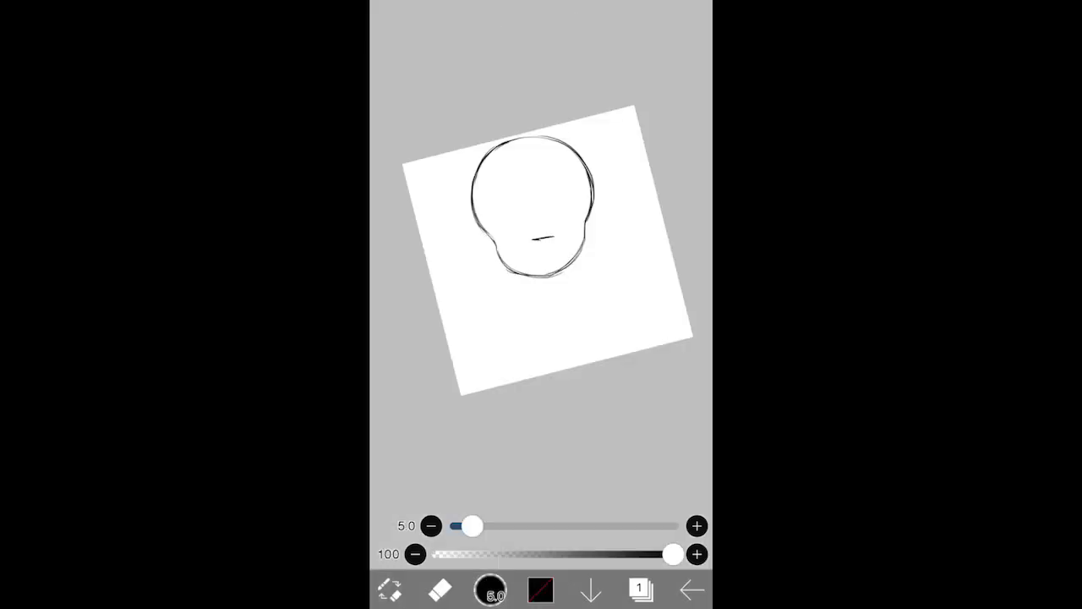
pyautogui.scroll(5, 541, 253)
# - Select the short facial stroke with the Lasso, adjust its placement and remove the selection
pyautogui.click(440, 589)
pyautogui.click(412, 310)
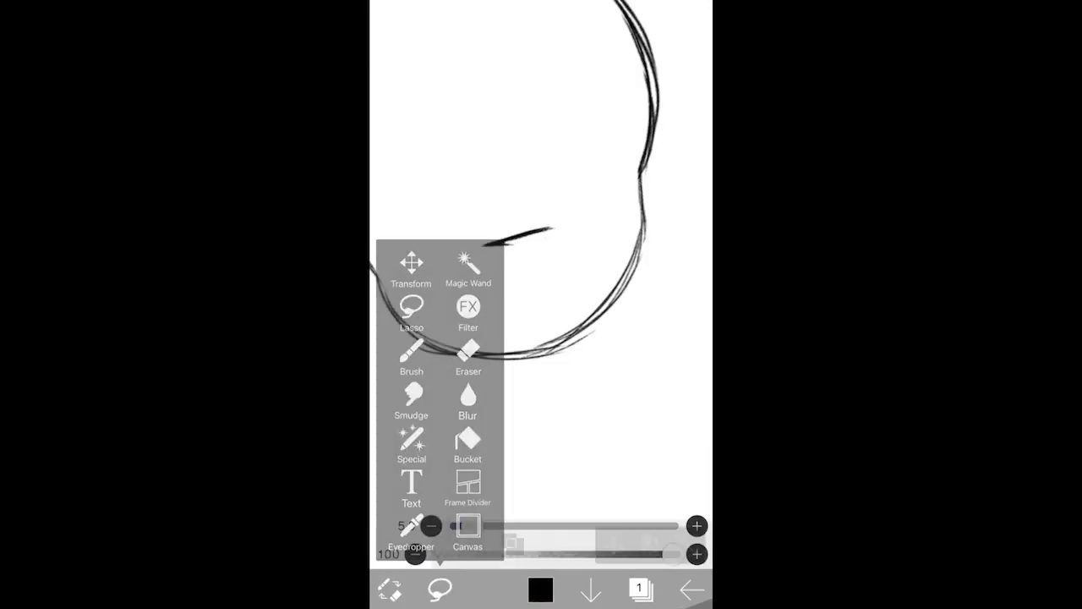
pyautogui.moveTo(550, 187); pyautogui.dragTo(604, 246)
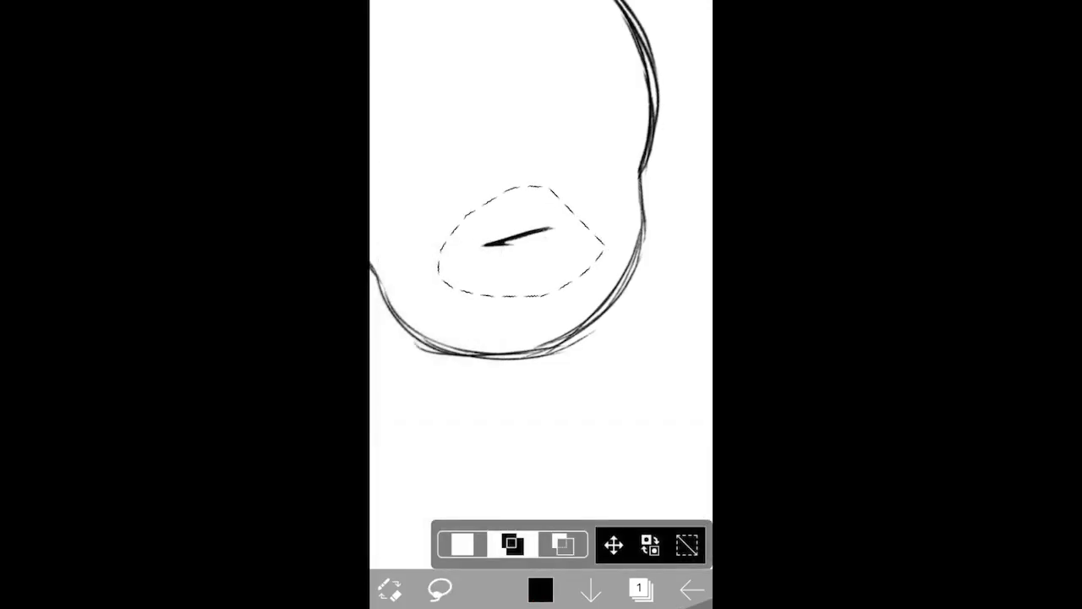
pyautogui.moveTo(614, 544); pyautogui.dragTo(597, 545)
pyautogui.scroll(4, 525, 288)
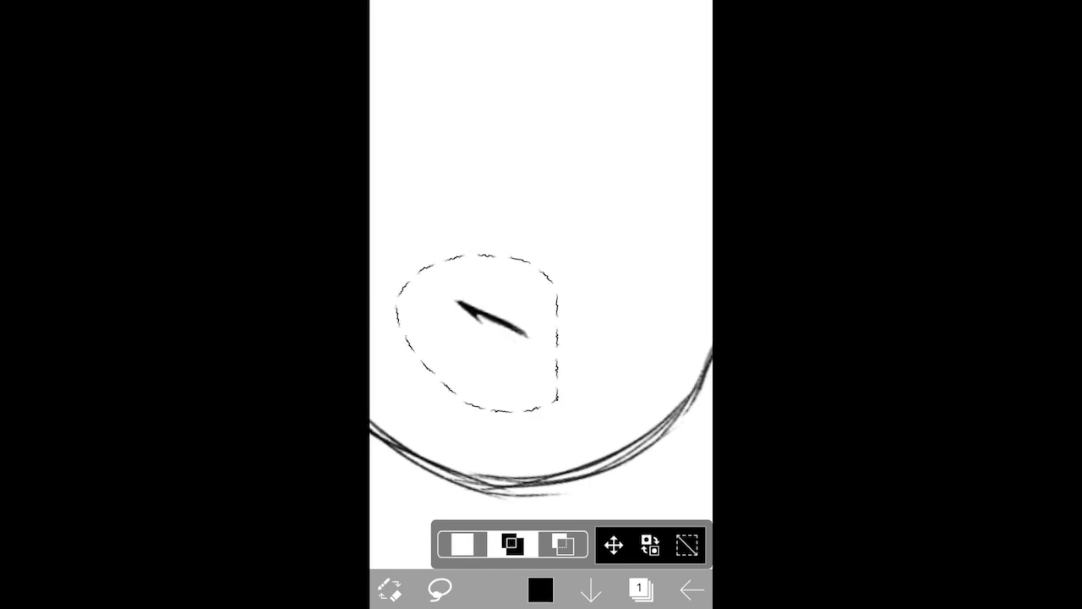
pyautogui.click(687, 545)
# - Sketch two neck sides down from the chin with the 1.7 brush and join them with a thick curved line
pyautogui.click(389, 589)
pyautogui.scroll(-5, 541, 305)
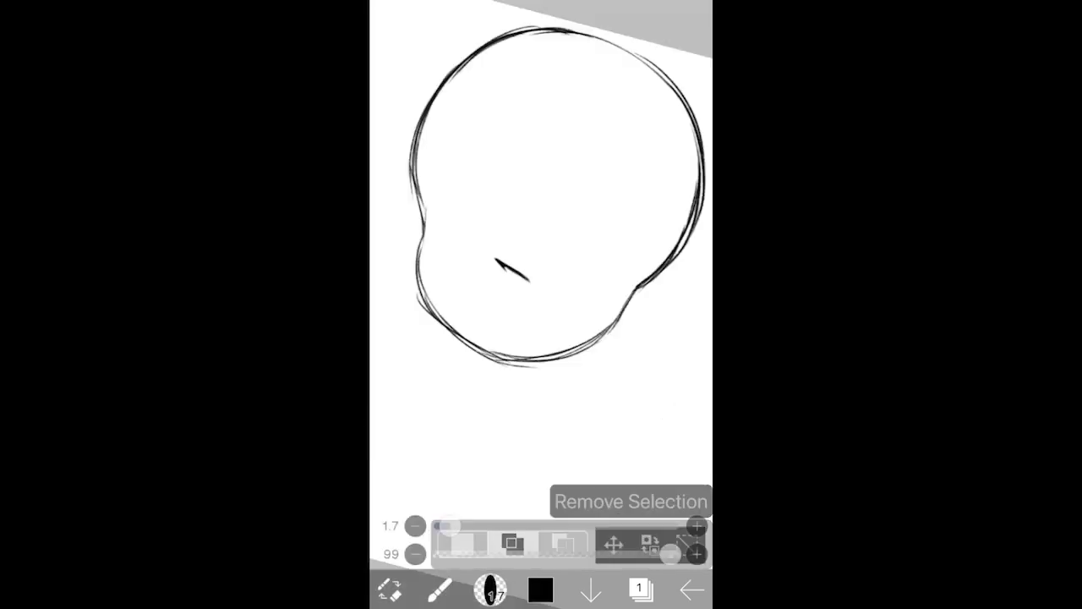
pyautogui.scroll(3, 542, 305)
pyautogui.moveTo(621, 211); pyautogui.dragTo(591, 299)
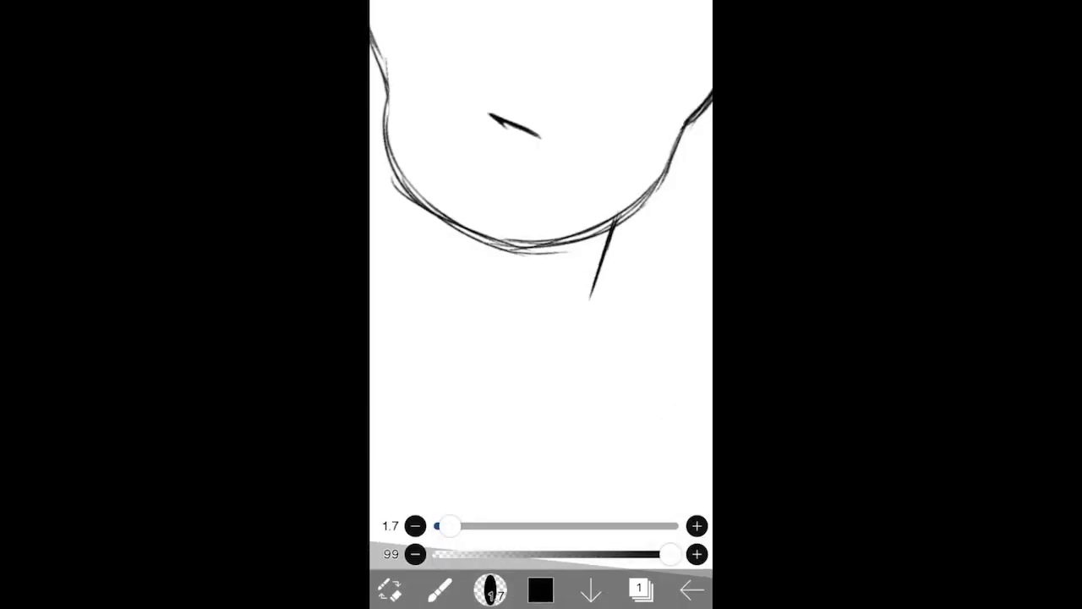
pyautogui.scroll(5, 535, 244)
pyautogui.moveTo(513, 247); pyautogui.dragTo(500, 298)
pyautogui.moveTo(508, 240)
pyautogui.mouseDown()
pyautogui.moveTo(484, 339)
pyautogui.moveTo(494, 306)
pyautogui.moveTo(532, 367)
pyautogui.mouseUp()
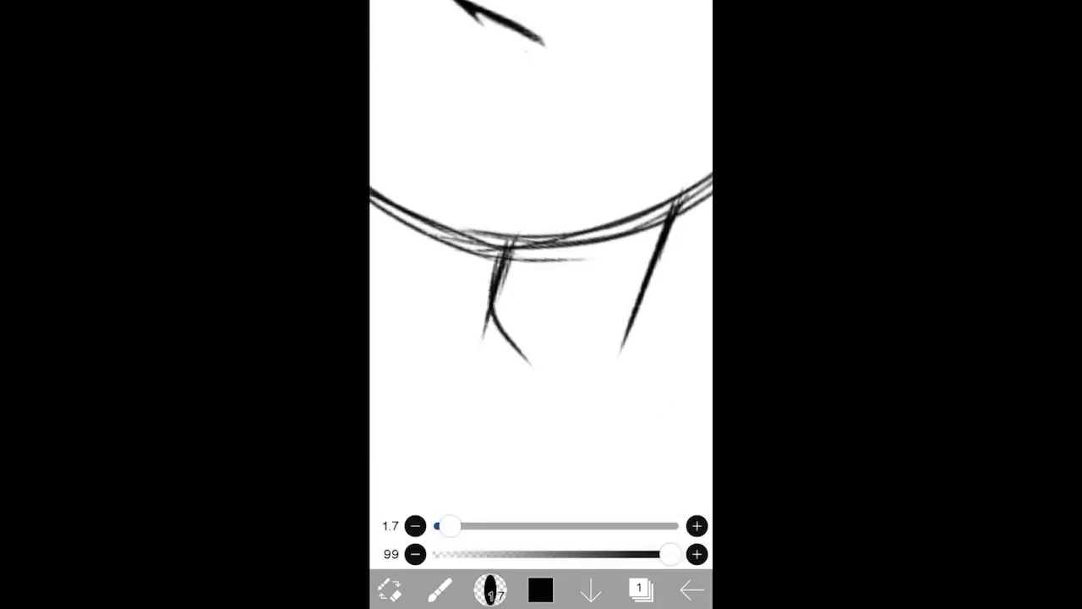
pyautogui.moveTo(497, 260)
pyautogui.mouseDown()
pyautogui.moveTo(530, 356)
pyautogui.moveTo(599, 367)
pyautogui.mouseUp()
pyautogui.moveTo(497, 263)
pyautogui.mouseDown()
pyautogui.moveTo(516, 344)
pyautogui.moveTo(614, 358)
pyautogui.mouseUp()
pyautogui.moveTo(486, 307); pyautogui.dragTo(637, 340)
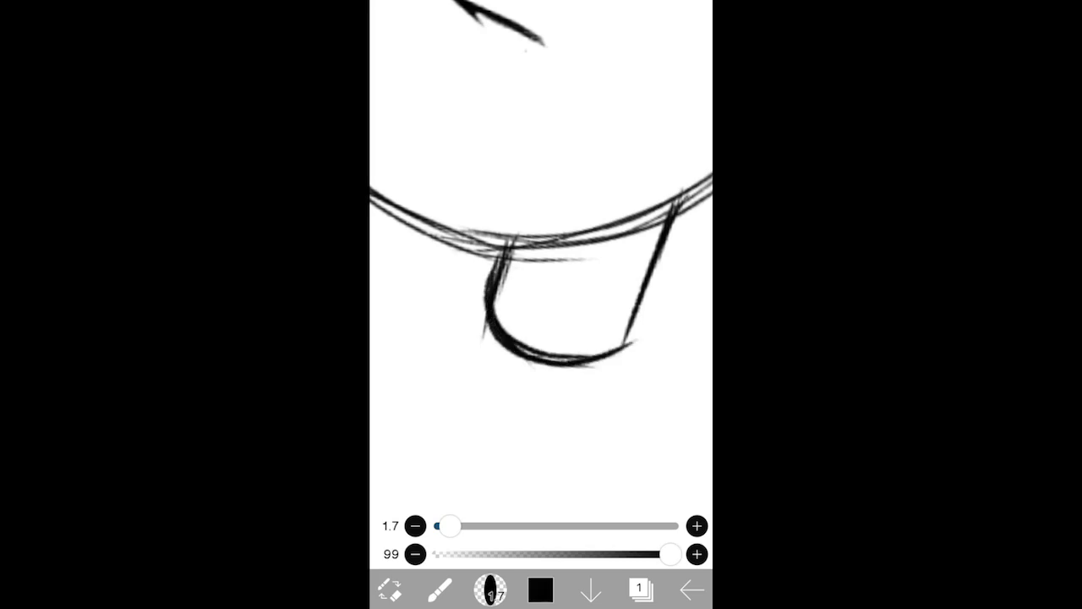
pyautogui.moveTo(517, 347)
pyautogui.mouseDown()
pyautogui.moveTo(629, 347)
pyautogui.moveTo(566, 360)
pyautogui.mouseUp()
pyautogui.scroll(-2, 541, 253)
pyautogui.scroll(4, 541, 194)
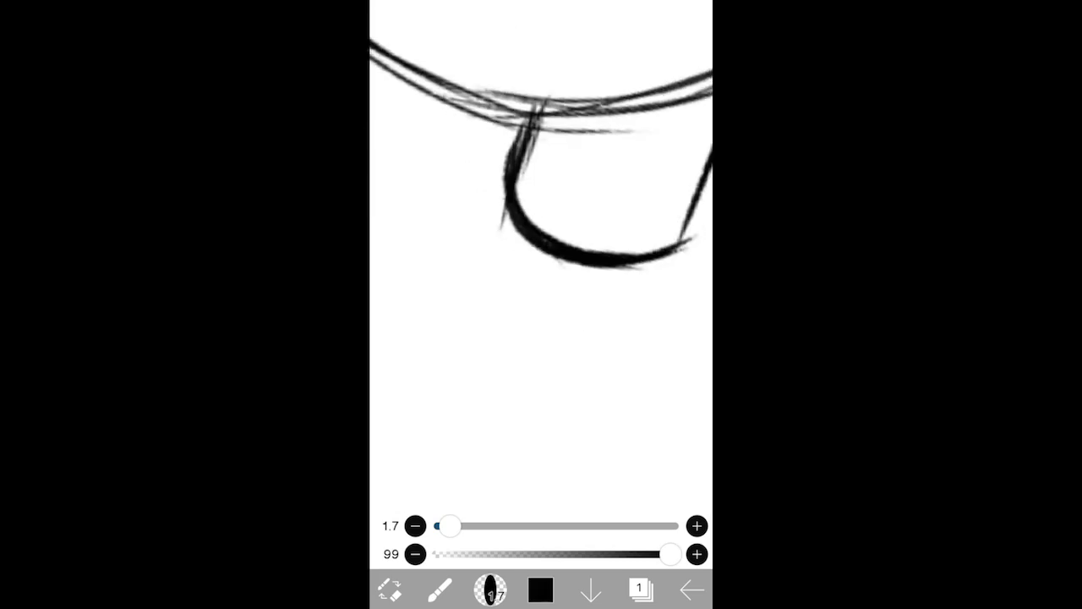
# - Extend the neck downward with overlapping side strokes and close it with a rounded lower end
pyautogui.moveTo(506, 199)
pyautogui.mouseDown()
pyautogui.moveTo(462, 332)
pyautogui.moveTo(478, 244)
pyautogui.moveTo(524, 372)
pyautogui.moveTo(584, 385)
pyautogui.mouseUp()
pyautogui.moveTo(470, 254)
pyautogui.mouseDown()
pyautogui.moveTo(626, 383)
pyautogui.moveTo(651, 359)
pyautogui.mouseUp()
pyautogui.scroll(2, 542, 254)
pyautogui.moveTo(644, 203); pyautogui.dragTo(550, 389)
pyautogui.moveTo(650, 184); pyautogui.dragTo(549, 396)
pyautogui.moveTo(641, 175); pyautogui.dragTo(533, 399)
pyautogui.moveTo(603, 256)
pyautogui.mouseDown()
pyautogui.moveTo(585, 322)
pyautogui.moveTo(493, 382)
pyautogui.mouseUp()
pyautogui.scroll(-8, 541, 253)
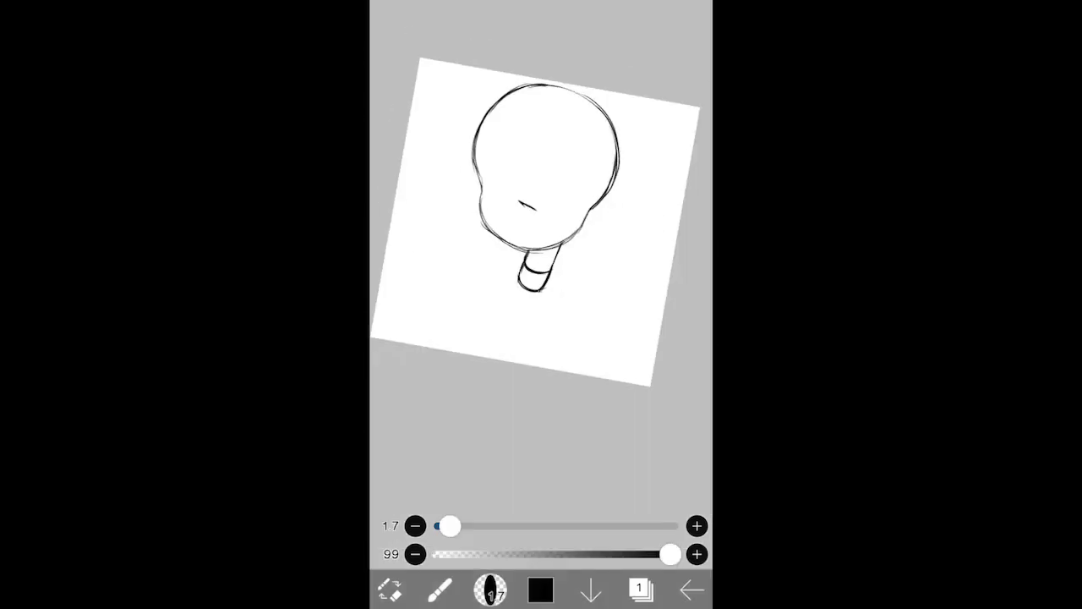
# - Draw a thick curved band line across the neck just below the jaw with overlapping strokes
pyautogui.scroll(6, 541, 254)
pyautogui.scroll(3, 541, 254)
pyautogui.moveTo(445, 240)
pyautogui.mouseDown()
pyautogui.moveTo(472, 270)
pyautogui.moveTo(641, 271)
pyautogui.moveTo(679, 252)
pyautogui.mouseUp()
pyautogui.moveTo(466, 267); pyautogui.dragTo(680, 245)
pyautogui.moveTo(611, 264); pyautogui.dragTo(683, 241)
pyautogui.moveTo(562, 269); pyautogui.dragTo(681, 242)
pyautogui.scroll(-8, 541, 288)
pyautogui.scroll(4, 541, 287)
pyautogui.scroll(2, 541, 254)
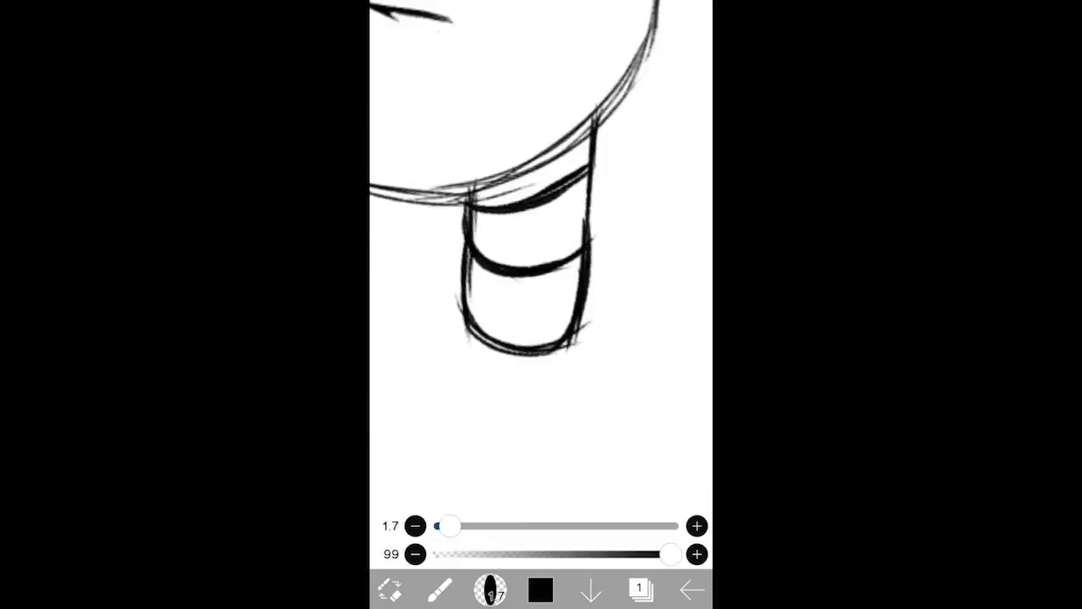
# - Select the whole neck with the Lasso, shrink it slightly and move it closer under the jaw, and remove the selection
pyautogui.click(440, 589)
pyautogui.click(411, 309)
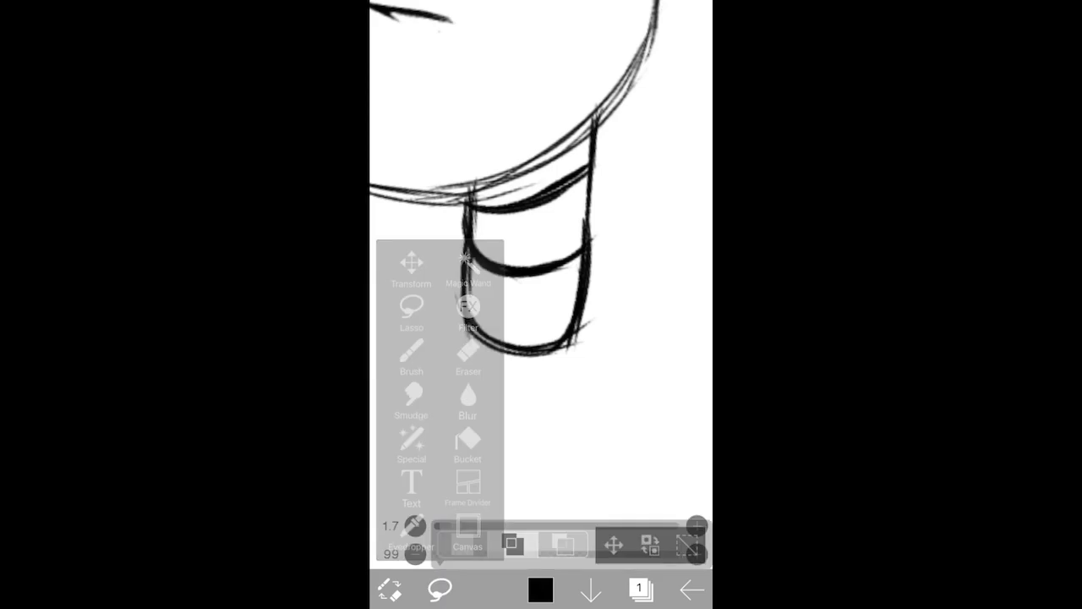
pyautogui.moveTo(609, 114); pyautogui.dragTo(469, 199)
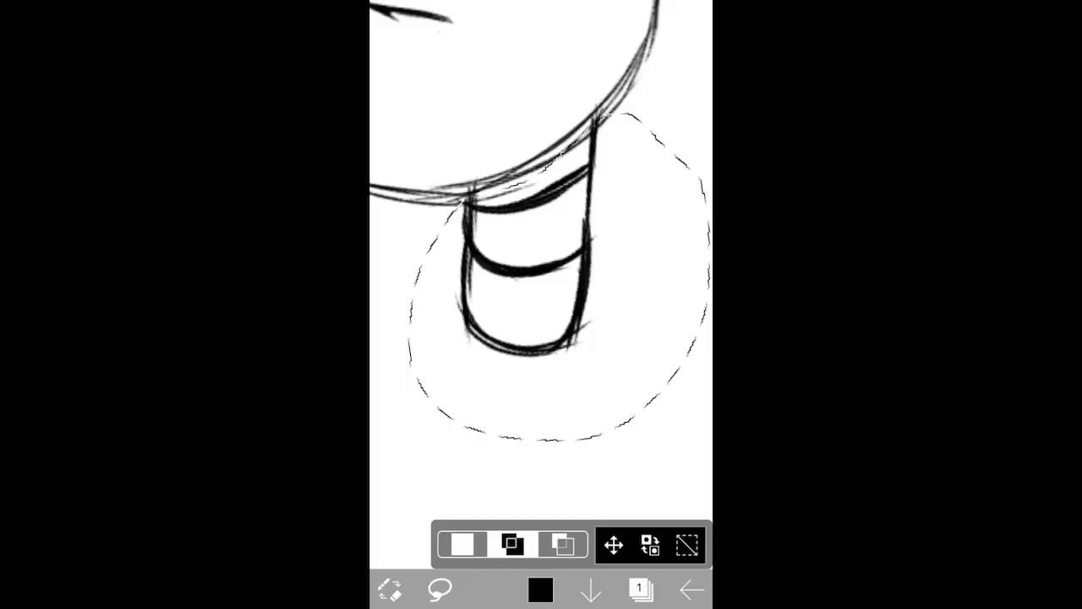
pyautogui.scroll(-1, 541, 279)
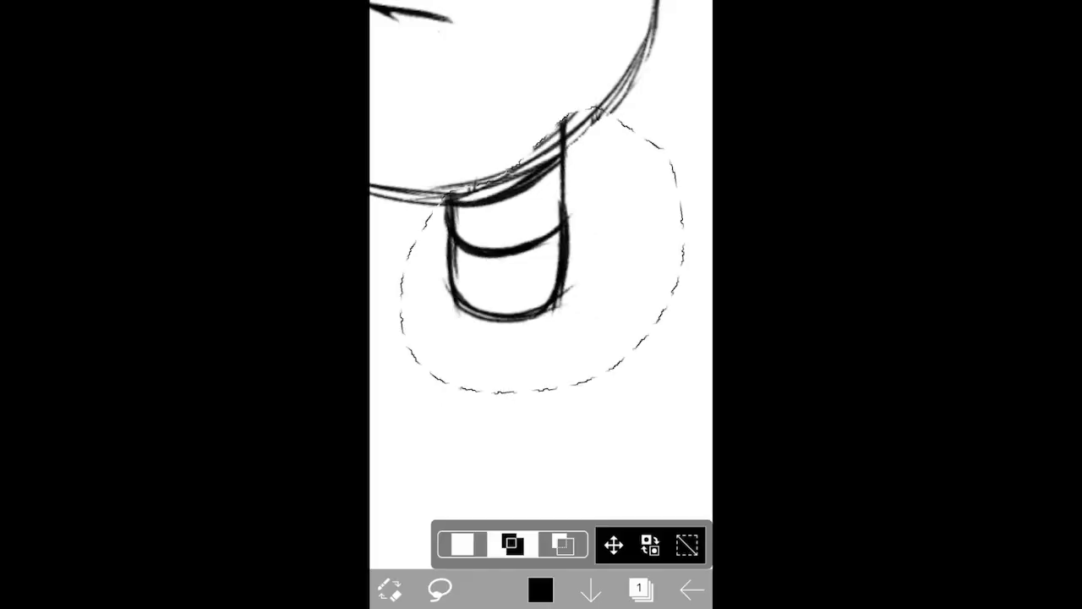
pyautogui.click(687, 545)
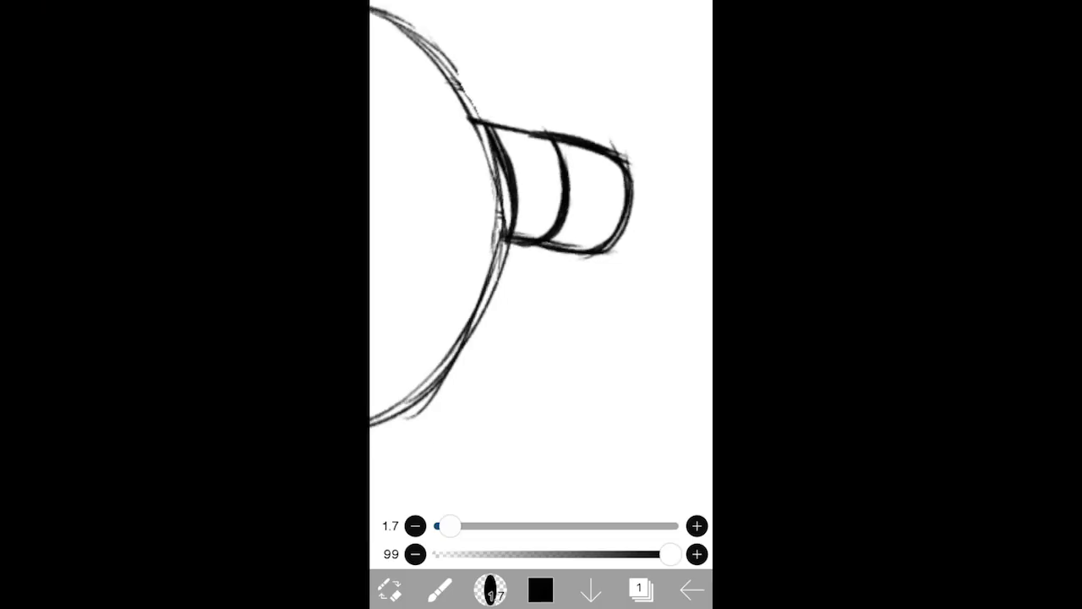
# - Sketch a long shoulder curve from the neck's lower end past the jaw, with a pointed tuft of strokes at its far end
pyautogui.moveTo(541, 253); pyautogui.dragTo(519, 246)
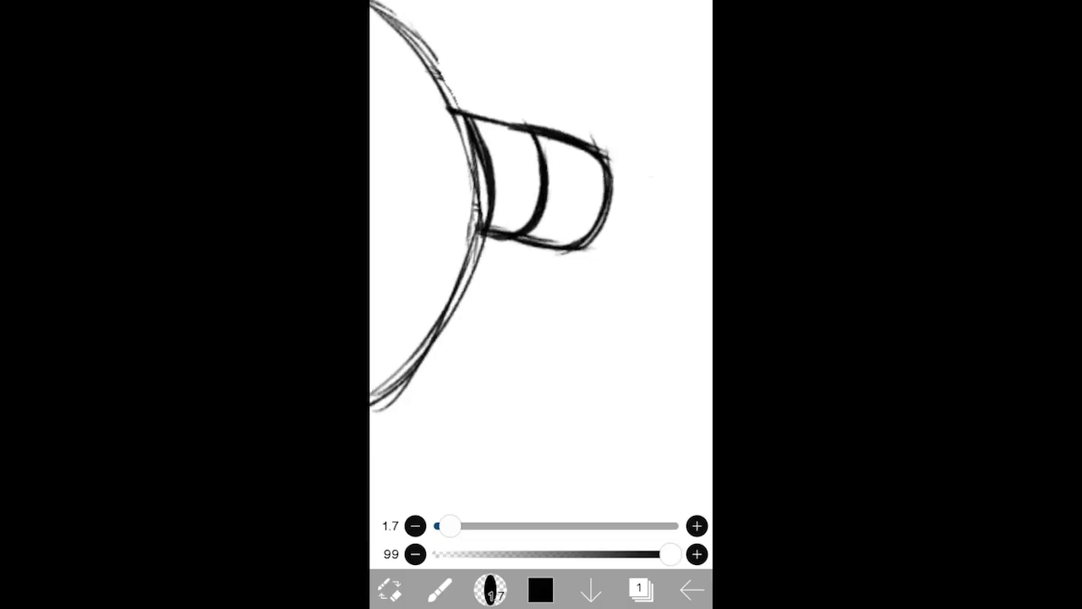
pyautogui.moveTo(649, 175); pyautogui.dragTo(405, 448)
pyautogui.moveTo(472, 354); pyautogui.dragTo(401, 463)
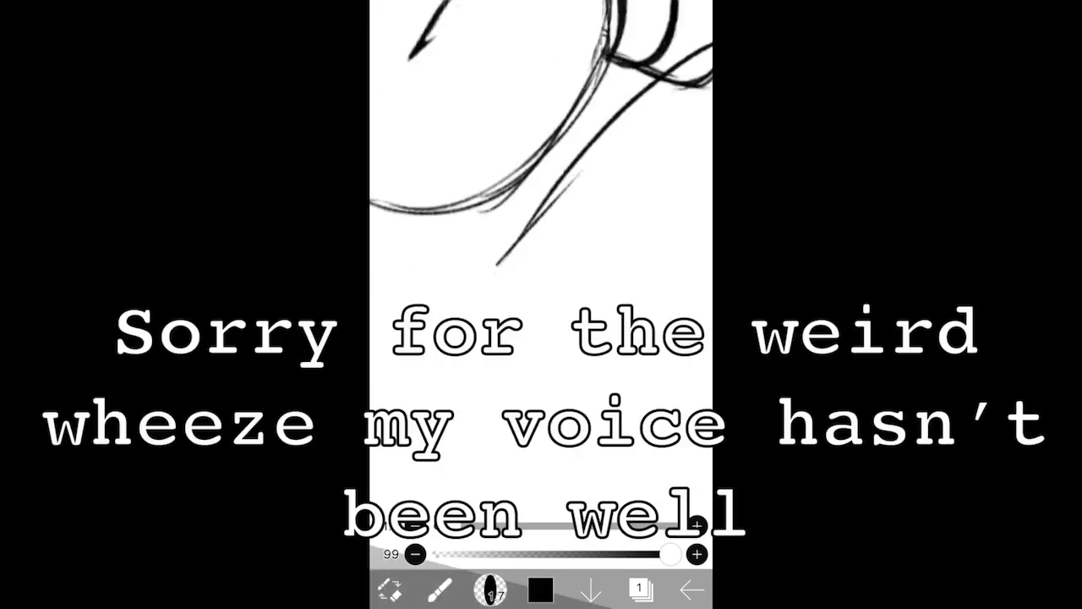
pyautogui.moveTo(571, 177); pyautogui.dragTo(465, 499)
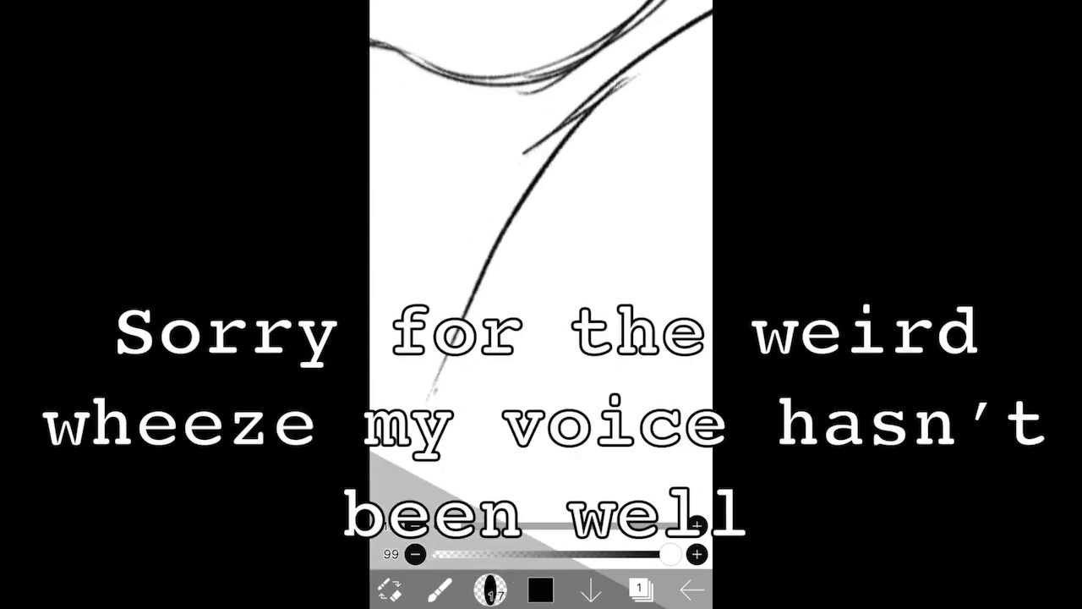
pyautogui.moveTo(507, 284); pyautogui.dragTo(435, 390)
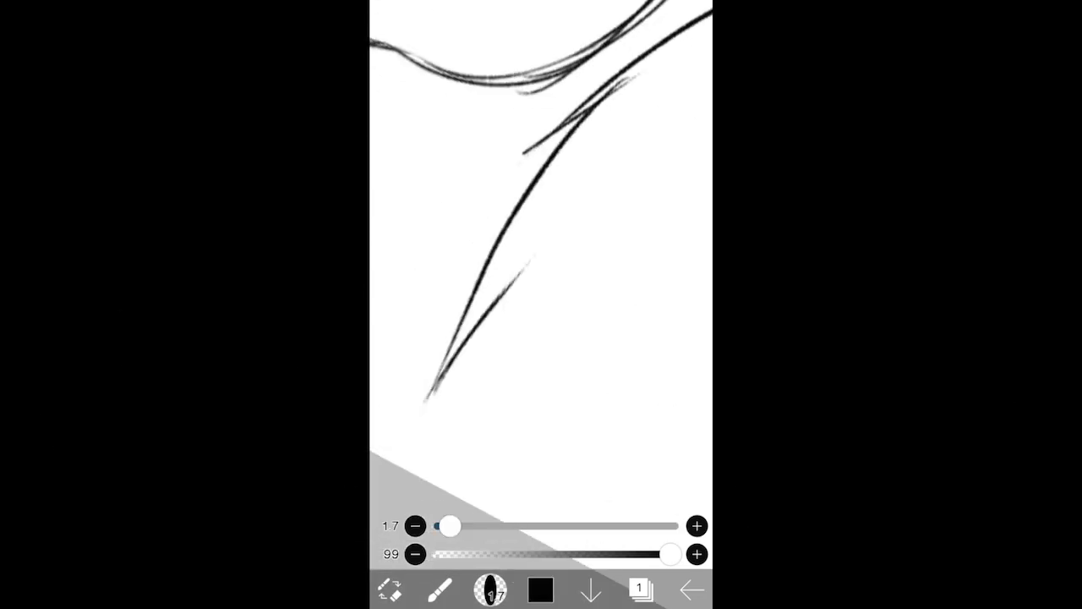
pyautogui.moveTo(477, 322); pyautogui.dragTo(412, 419)
pyautogui.moveTo(545, 244); pyautogui.dragTo(470, 324)
pyautogui.moveTo(575, 217); pyautogui.dragTo(419, 407)
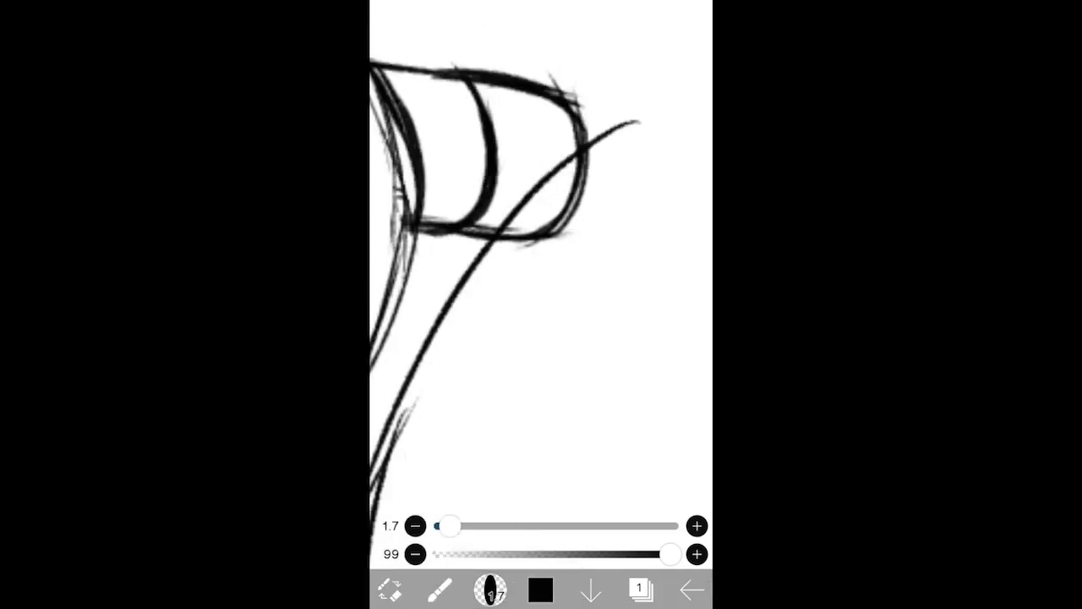
# - Erase the neck's lower corner where it extends past the shoulder curve, using the Eraser at size 15.1
pyautogui.click(440, 590)
pyautogui.moveTo(454, 526); pyautogui.dragTo(496, 526)
pyautogui.moveTo(582, 204); pyautogui.dragTo(529, 247)
pyautogui.moveTo(587, 170); pyautogui.dragTo(512, 249)
pyautogui.moveTo(583, 151); pyautogui.dragTo(505, 236)
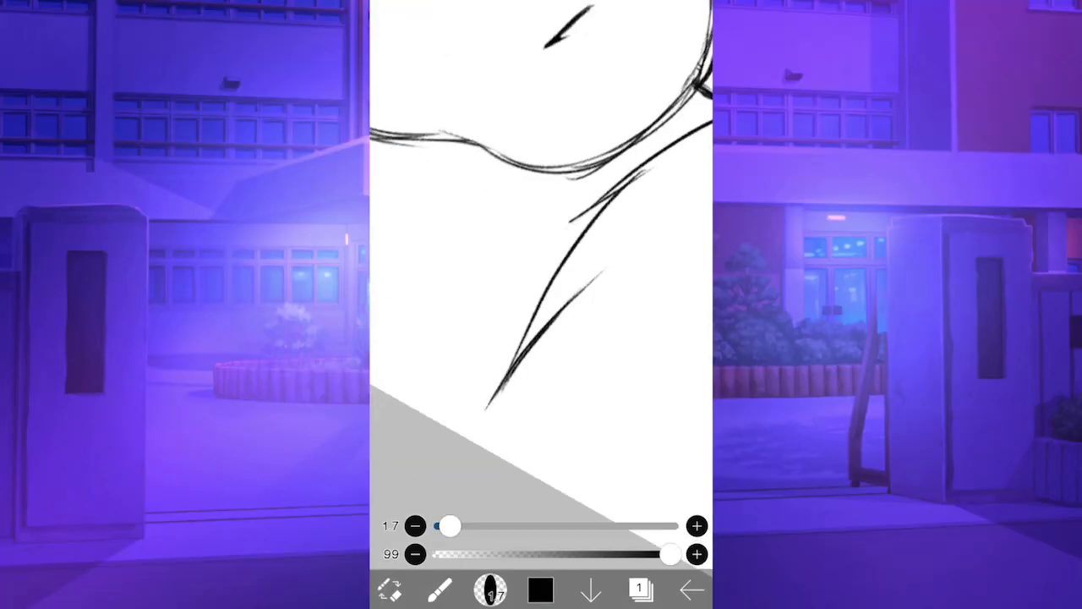
# - Sketch a pointed tuft running outward from beneath the cheek and a curved body line beside it with the 1.7 brush
pyautogui.moveTo(525, 152); pyautogui.dragTo(400, 253)
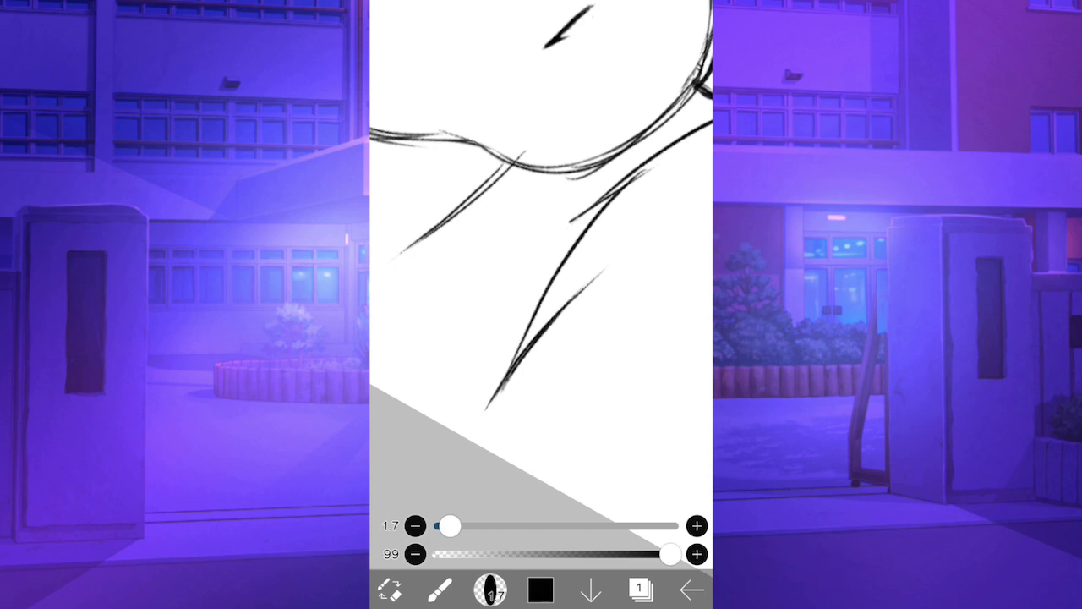
pyautogui.moveTo(397, 471); pyautogui.dragTo(609, 368)
pyautogui.moveTo(453, 462); pyautogui.dragTo(568, 403)
pyautogui.moveTo(607, 367); pyautogui.dragTo(438, 587)
pyautogui.moveTo(583, 87); pyautogui.dragTo(479, 334)
# - Erase the tuft line ends and loose strokes that cross the cheek and head outline with the Eraser at size 15.1
pyautogui.click(389, 589)
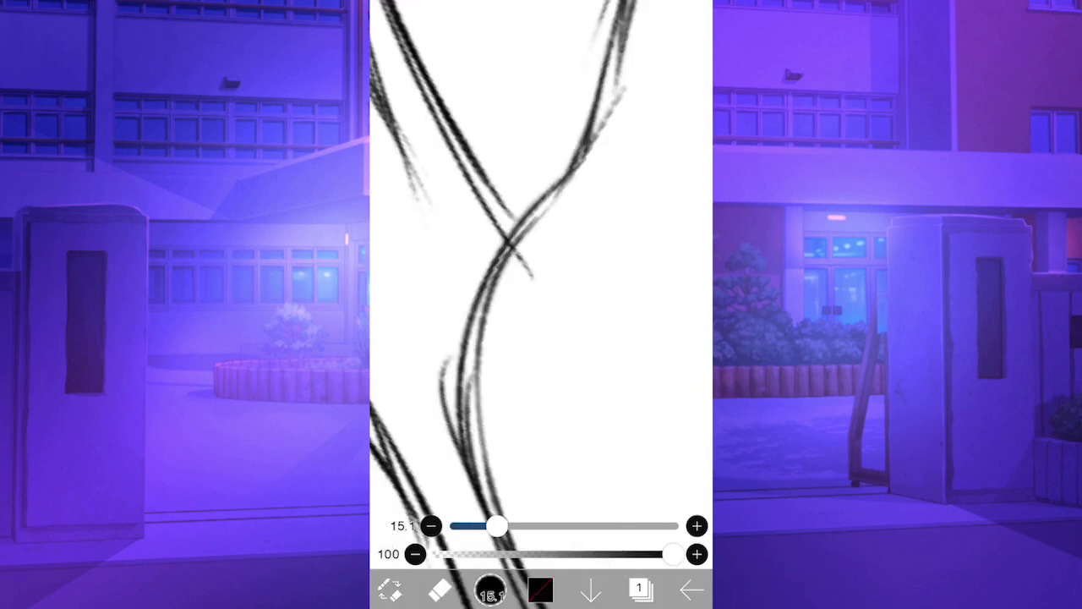
pyautogui.moveTo(533, 281); pyautogui.dragTo(519, 256)
pyautogui.moveTo(625, 83)
pyautogui.mouseDown()
pyautogui.moveTo(586, 157)
pyautogui.moveTo(607, 171)
pyautogui.moveTo(509, 336)
pyautogui.mouseUp()
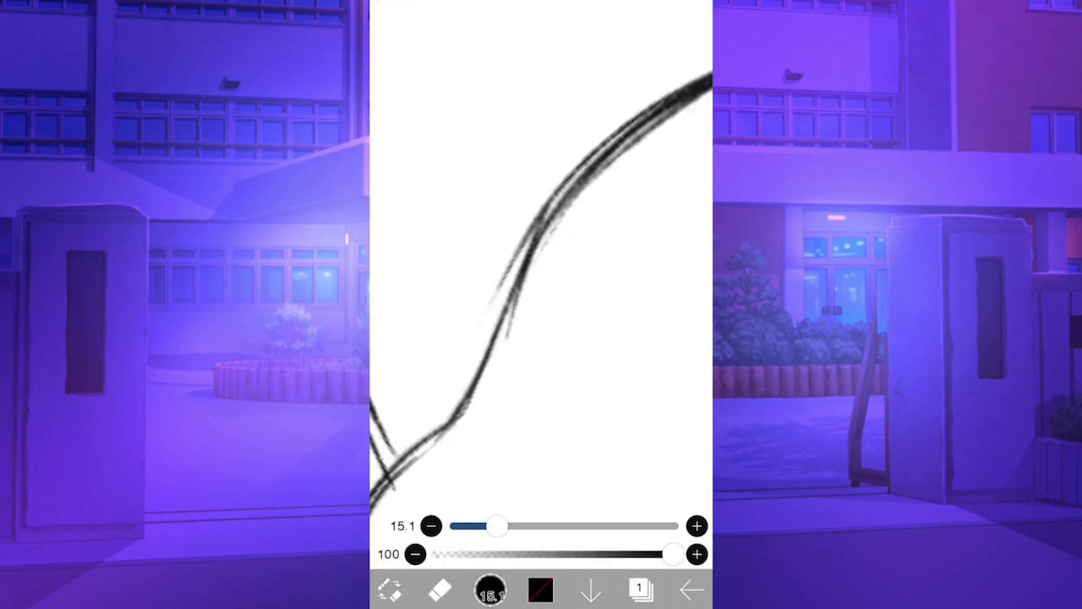
# - Sketch the far side of the body with the 1.7 brush as a long curve broken by pointed fur tufts, starting near the canvas edge
pyautogui.click(390, 589)
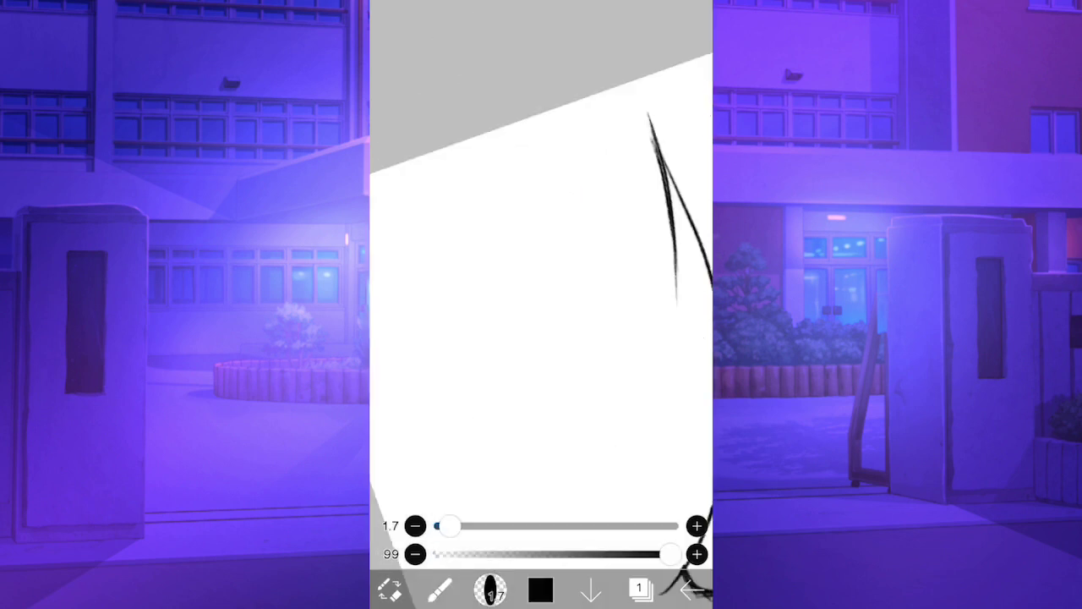
pyautogui.moveTo(452, 146)
pyautogui.mouseDown()
pyautogui.moveTo(489, 204)
pyautogui.moveTo(422, 174)
pyautogui.mouseUp()
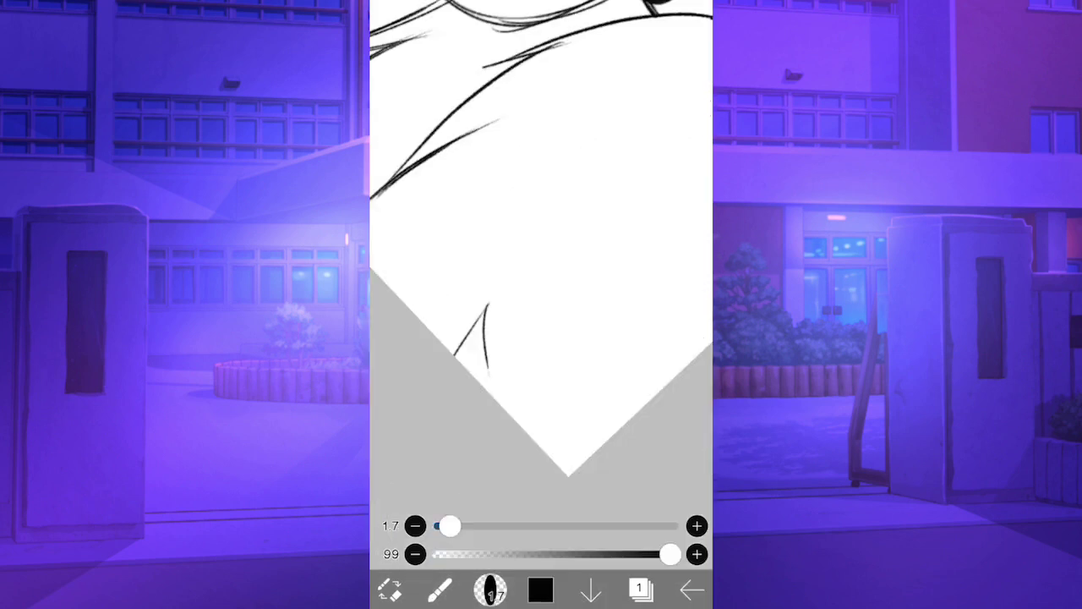
pyautogui.moveTo(487, 299); pyautogui.dragTo(488, 389)
pyautogui.moveTo(499, 281)
pyautogui.mouseDown()
pyautogui.moveTo(500, 397)
pyautogui.moveTo(539, 274)
pyautogui.mouseUp()
pyautogui.moveTo(491, 393)
pyautogui.mouseDown()
pyautogui.moveTo(560, 247)
pyautogui.moveTo(594, 209)
pyautogui.mouseUp()
pyautogui.moveTo(495, 364)
pyautogui.mouseDown()
pyautogui.moveTo(578, 231)
pyautogui.moveTo(627, 175)
pyautogui.mouseUp()
pyautogui.moveTo(632, 162)
pyautogui.mouseDown()
pyautogui.moveTo(601, 275)
pyautogui.moveTo(649, 152)
pyautogui.mouseUp()
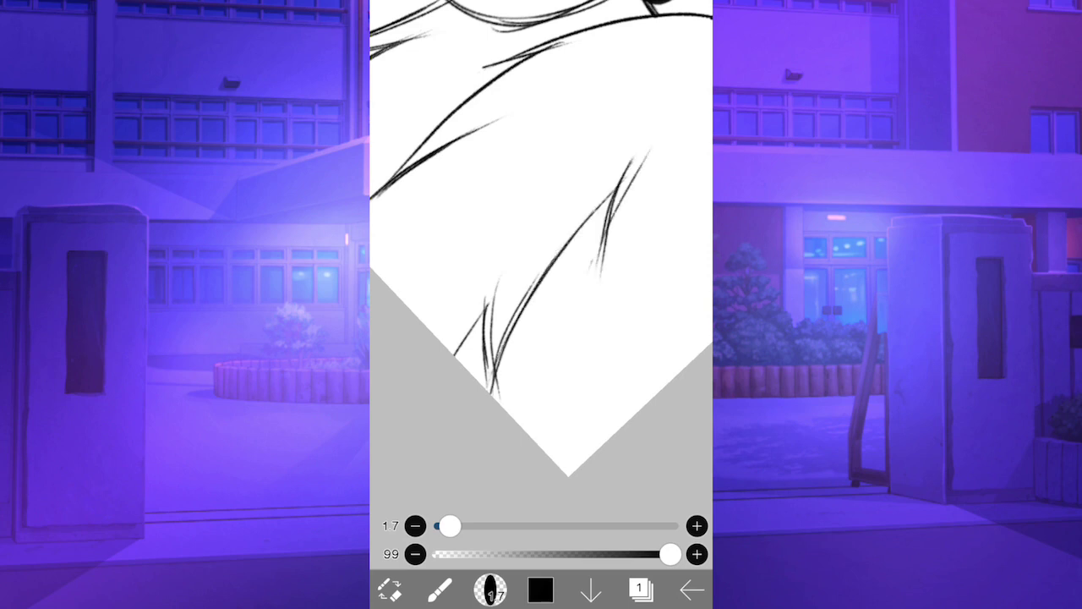
pyautogui.moveTo(597, 257); pyautogui.dragTo(674, 122)
pyautogui.moveTo(615, 211); pyautogui.dragTo(698, 106)
pyautogui.moveTo(540, 324)
pyautogui.mouseDown()
pyautogui.moveTo(595, 202)
pyautogui.moveTo(584, 226)
pyautogui.mouseUp()
# - Redraw the shoulder curve across the neck's lower end with several overlapping strokes
pyautogui.moveTo(474, 296); pyautogui.dragTo(666, 140)
pyautogui.moveTo(516, 233); pyautogui.dragTo(605, 158)
pyautogui.moveTo(471, 299); pyautogui.dragTo(520, 224)
pyautogui.moveTo(458, 327); pyautogui.dragTo(588, 201)
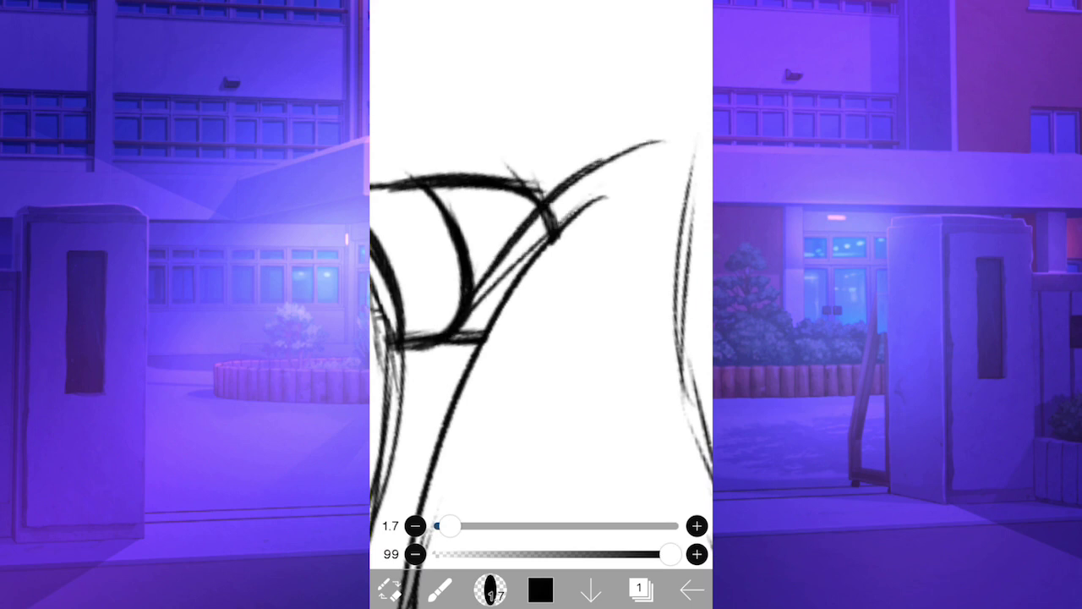
pyautogui.moveTo(473, 300); pyautogui.dragTo(628, 171)
# - Erase the surplus strokes where the shoulder curve meets the neck with a smaller Eraser and return to the brush
pyautogui.click(389, 589)
pyautogui.moveTo(498, 526); pyautogui.dragTo(485, 526)
pyautogui.moveTo(545, 253)
pyautogui.mouseDown()
pyautogui.moveTo(512, 321)
pyautogui.moveTo(531, 325)
pyautogui.mouseUp()
pyautogui.scroll(-5, 541, 304)
pyautogui.click(390, 589)
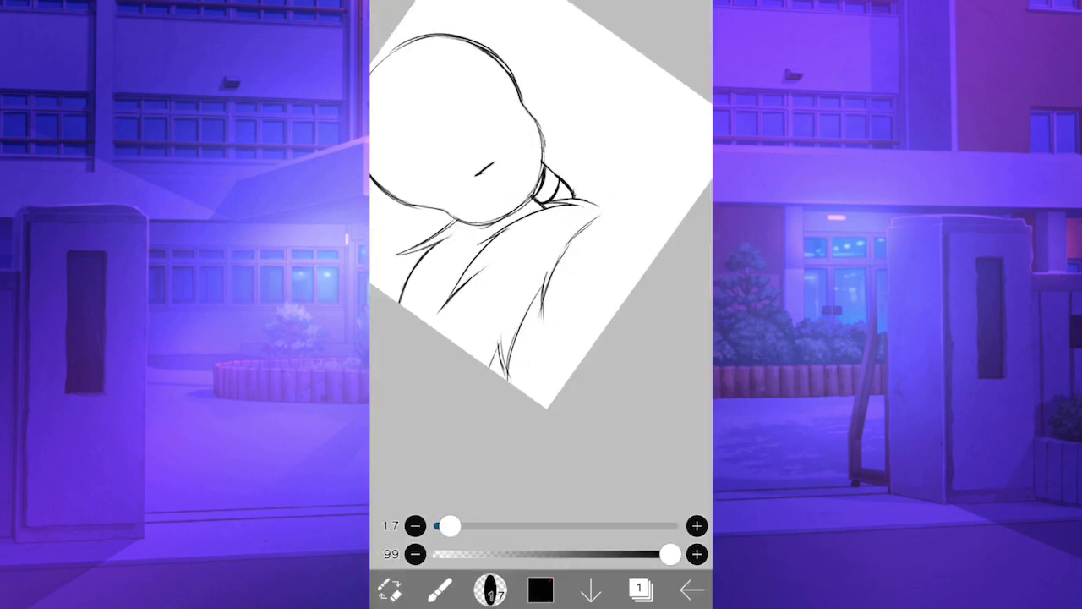
# - Draw a long pointed spike with the 1.7 brush beside the head, crossing the neck lines, and thicken its base near the shoulder
pyautogui.scroll(10, 541, 254)
pyautogui.moveTo(543, 190); pyautogui.dragTo(639, 159)
pyautogui.moveTo(646, 159); pyautogui.dragTo(411, 386)
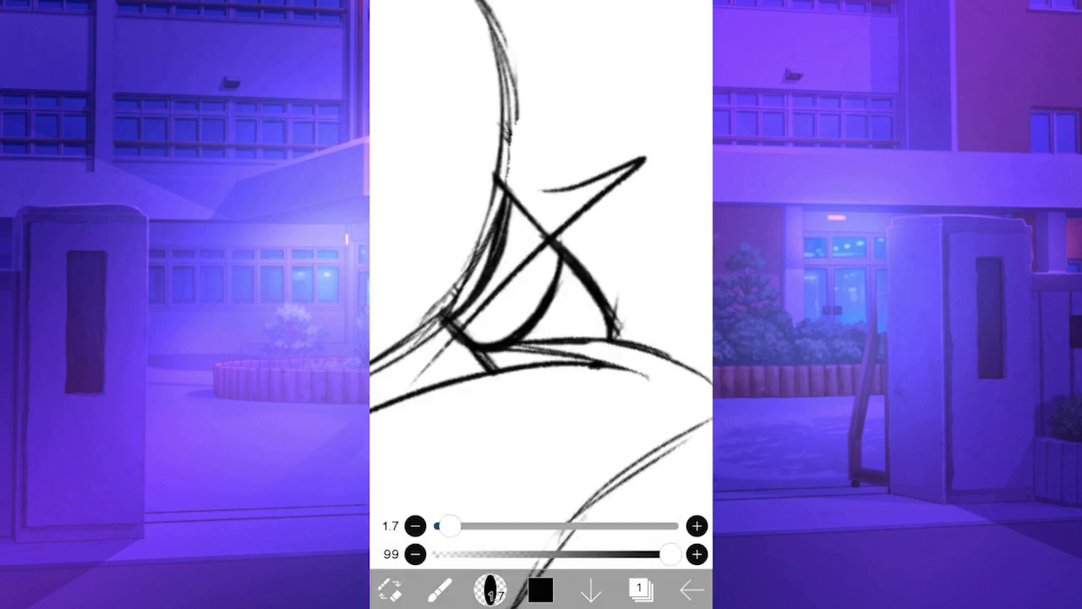
pyautogui.scroll(3, 541, 254)
pyautogui.moveTo(585, 209); pyautogui.dragTo(526, 326)
pyautogui.scroll(5, 541, 254)
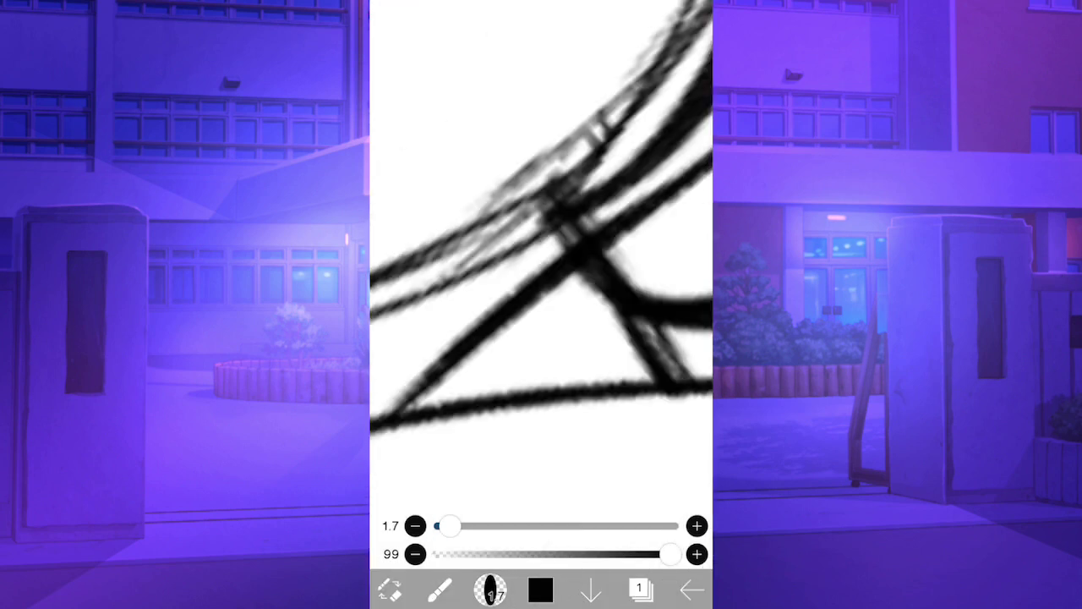
pyautogui.moveTo(550, 216)
pyautogui.mouseDown()
pyautogui.moveTo(389, 415)
pyautogui.moveTo(579, 227)
pyautogui.mouseUp()
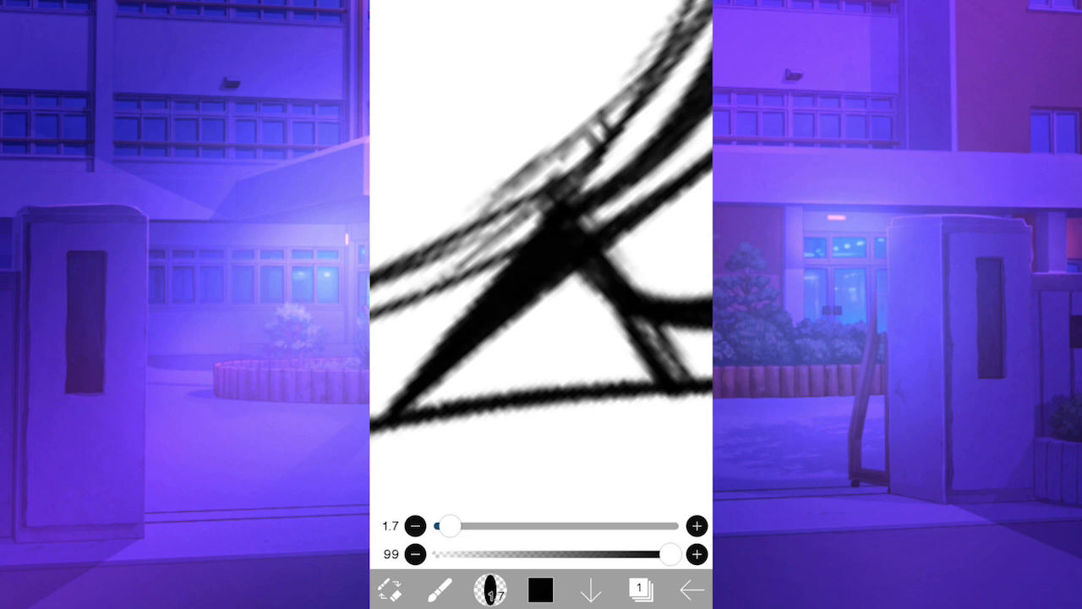
pyautogui.scroll(-5, 541, 254)
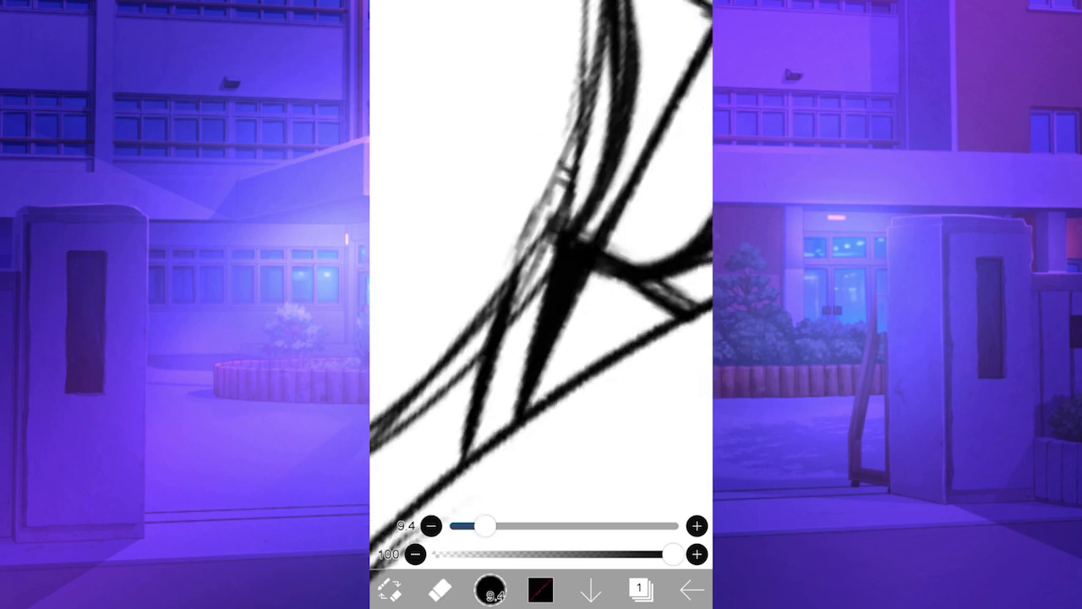
# - Set the Eraser size to 5.6 and trim the rough strokes between the spike's thickened base and the head outline
pyautogui.moveTo(486, 526); pyautogui.dragTo(475, 526)
pyautogui.moveTo(544, 255)
pyautogui.mouseDown()
pyautogui.moveTo(512, 323)
pyautogui.moveTo(555, 233)
pyautogui.mouseUp()
pyautogui.moveTo(515, 289); pyautogui.dragTo(501, 342)
pyautogui.scroll(-5, 541, 254)
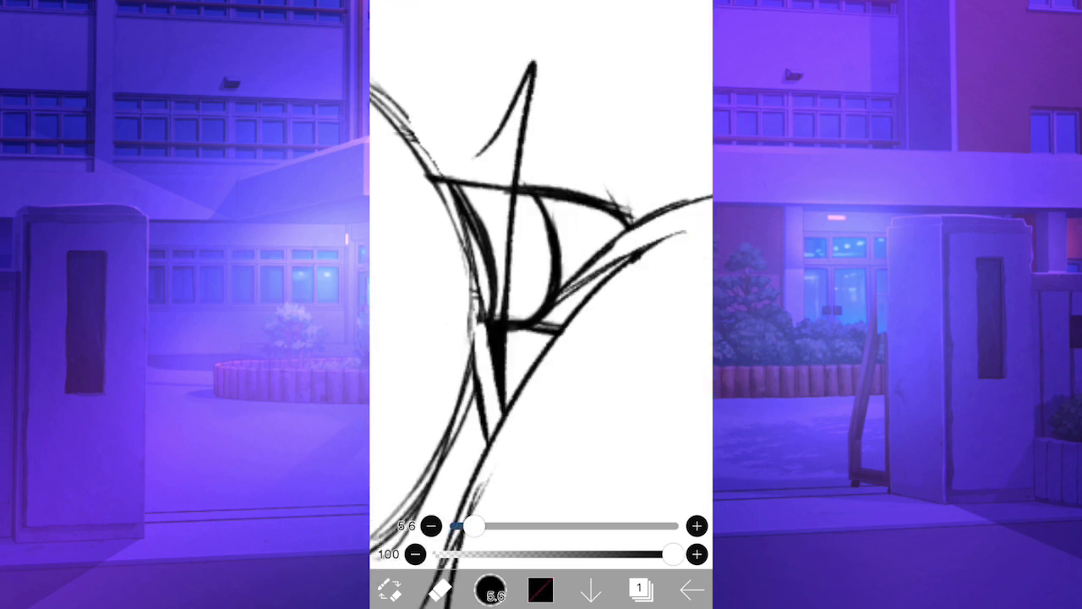
# - Erase the old neck and collar curves that extend beyond the spike's long edge towards the shoulder
pyautogui.scroll(2, 541, 254)
pyautogui.moveTo(560, 200); pyautogui.dragTo(555, 238)
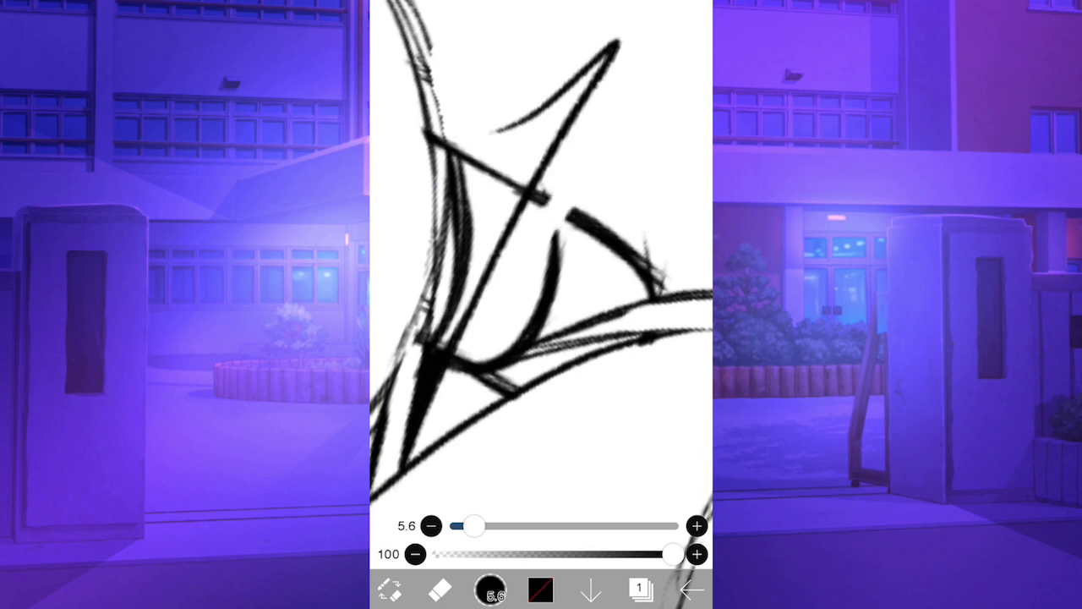
pyautogui.moveTo(531, 187); pyautogui.dragTo(497, 279)
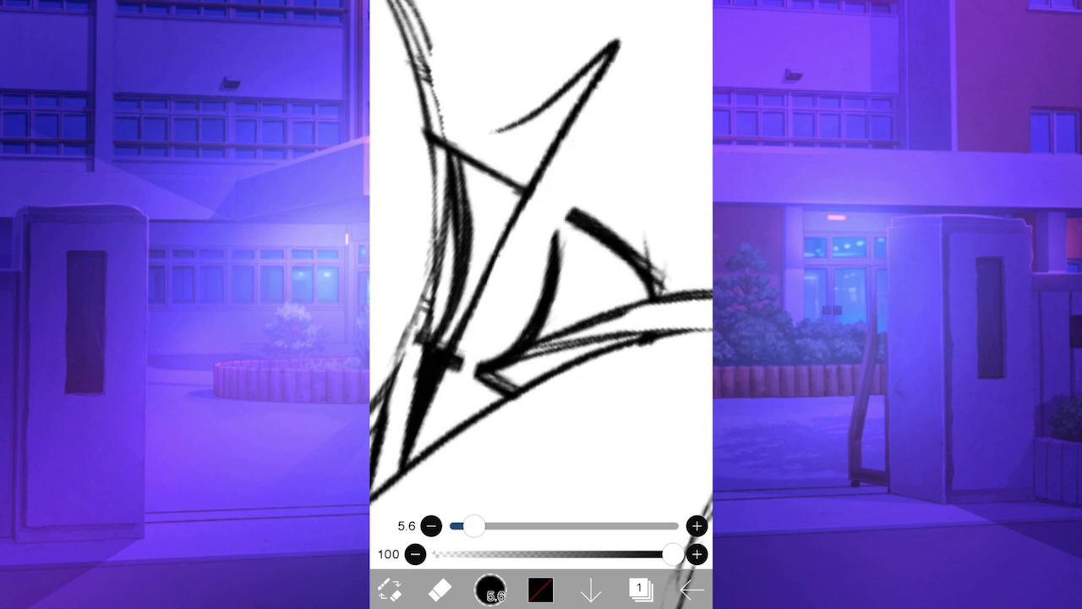
pyautogui.moveTo(467, 372); pyautogui.dragTo(444, 315)
pyautogui.moveTo(619, 251); pyautogui.dragTo(629, 240)
pyautogui.moveTo(577, 391); pyautogui.dragTo(559, 456)
pyautogui.moveTo(440, 372)
pyautogui.mouseDown()
pyautogui.moveTo(454, 347)
pyautogui.moveTo(485, 335)
pyautogui.mouseUp()
pyautogui.moveTo(466, 415); pyautogui.dragTo(514, 292)
pyautogui.moveTo(480, 372); pyautogui.dragTo(492, 335)
pyautogui.moveTo(518, 281)
pyautogui.mouseDown()
pyautogui.moveTo(496, 341)
pyautogui.moveTo(505, 348)
pyautogui.mouseUp()
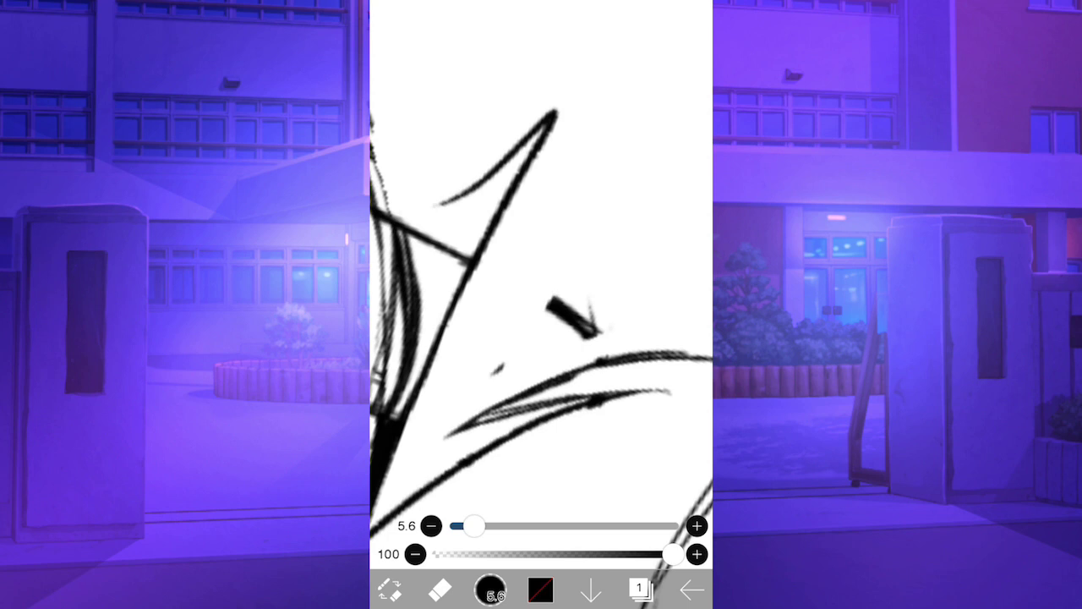
pyautogui.scroll(-5, 541, 287)
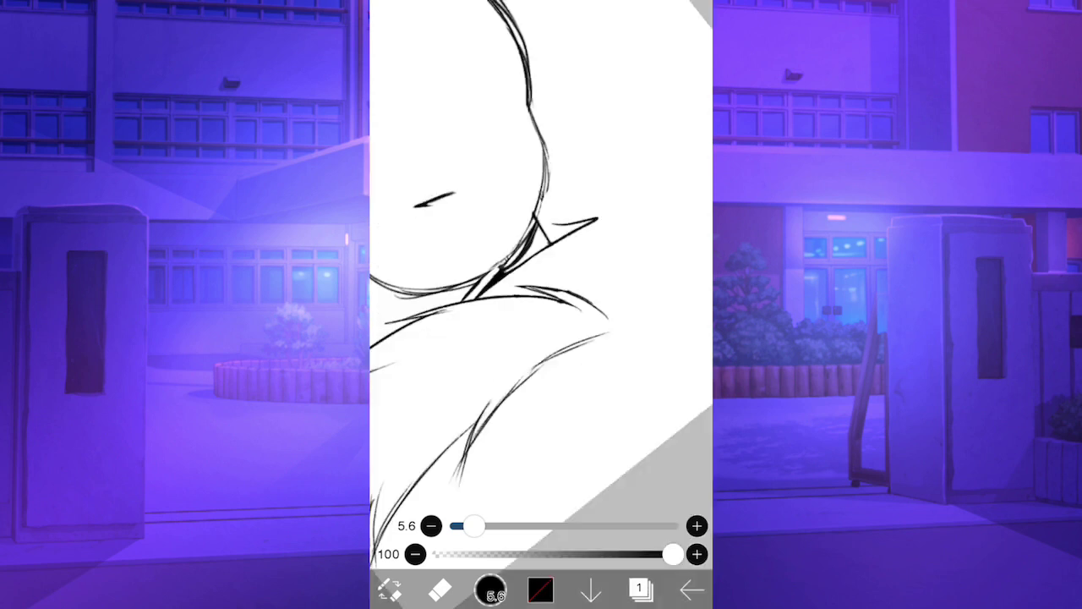
# - Return to the 1.7 brush and draw an angular cloth outline from the head around the spike's tip and back to the shoulder
pyautogui.scroll(4, 541, 288)
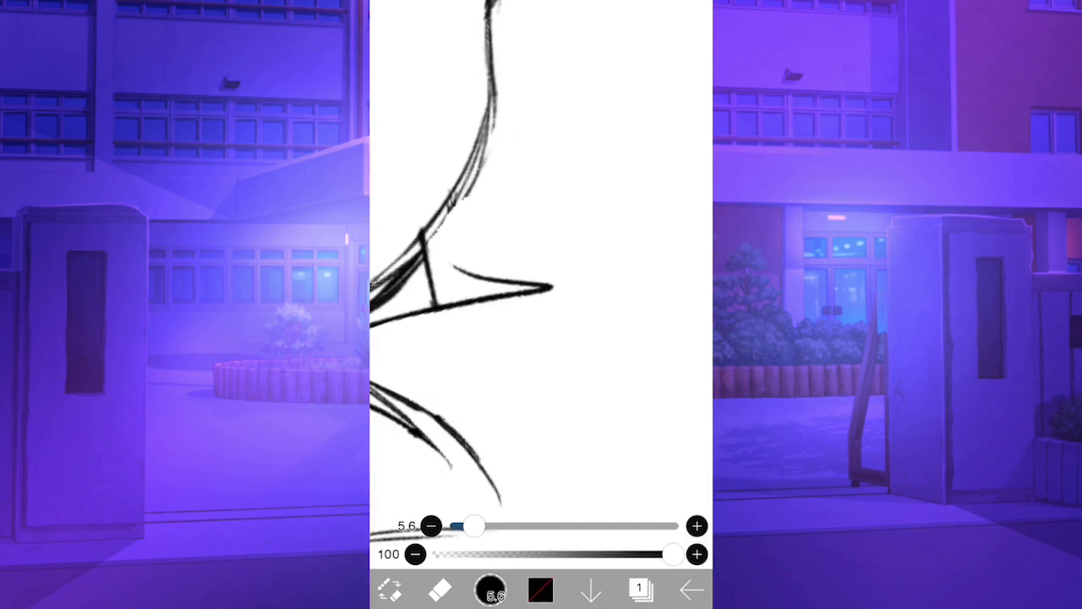
pyautogui.click(440, 589)
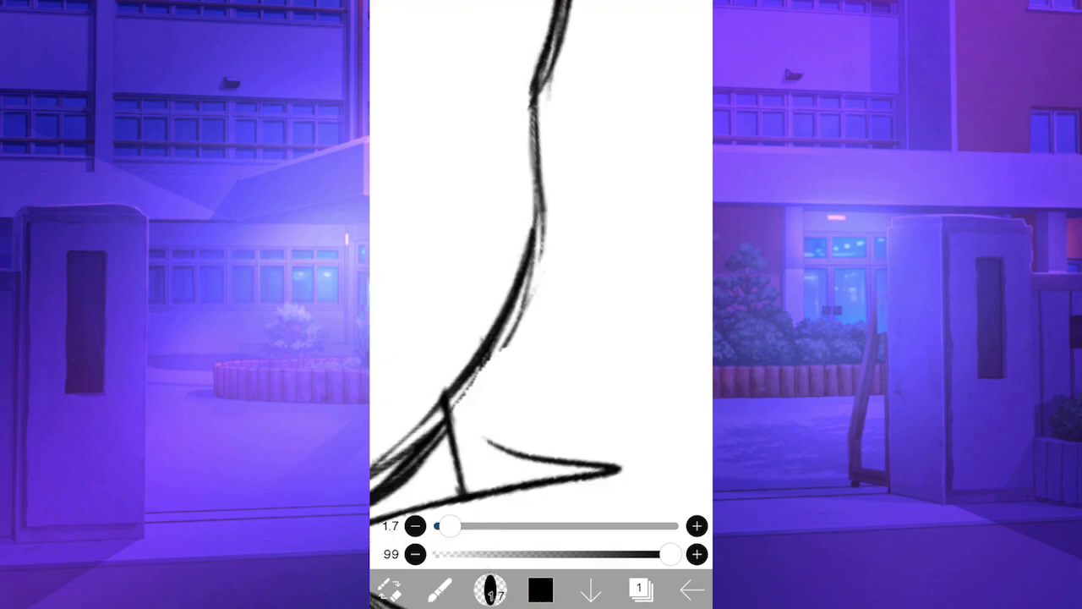
pyautogui.scroll(-3, 541, 253)
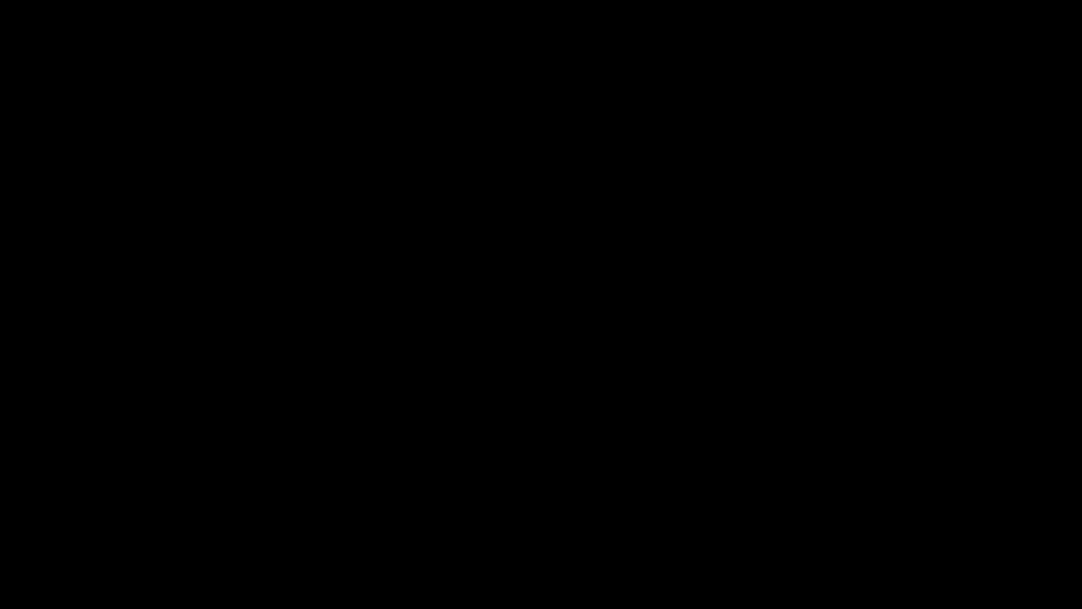
pyautogui.moveTo(622, 196)
pyautogui.mouseDown()
pyautogui.moveTo(665, 210)
pyautogui.moveTo(575, 342)
pyautogui.moveTo(396, 400)
pyautogui.mouseUp()
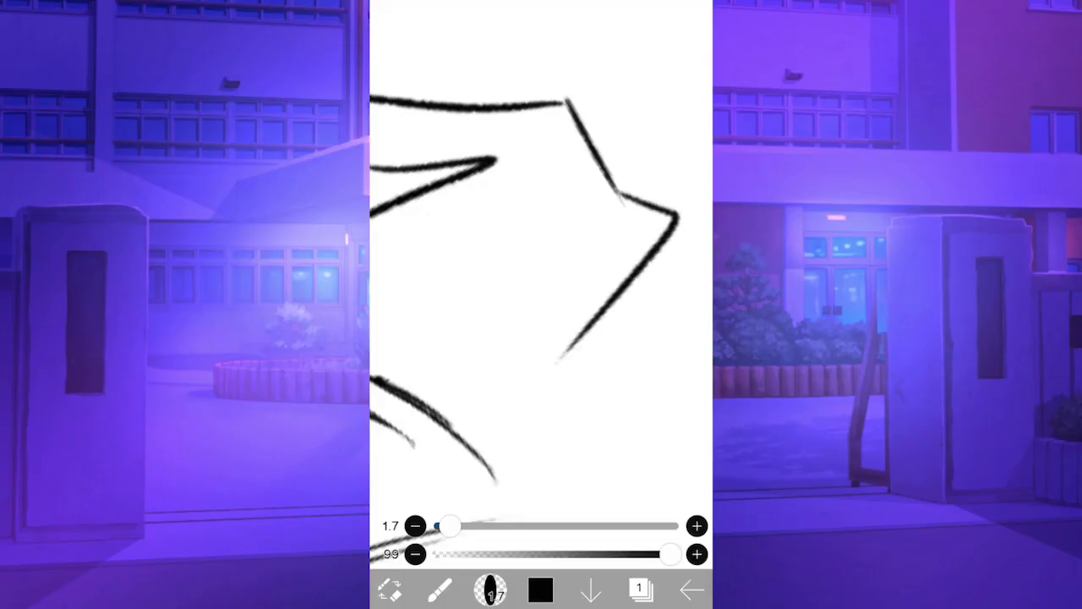
pyautogui.moveTo(408, 398)
pyautogui.mouseDown()
pyautogui.moveTo(457, 401)
pyautogui.moveTo(598, 348)
pyautogui.moveTo(630, 286)
pyautogui.mouseUp()
pyautogui.scroll(-5, 541, 287)
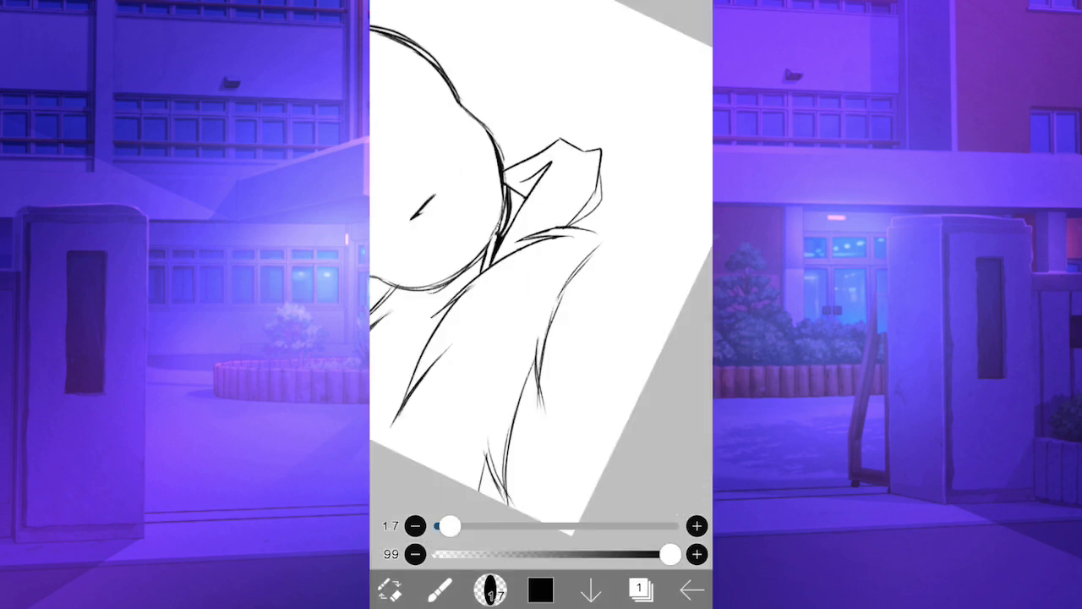
# - Sketch a second angular cloth fold below the first, joining it to the end of the shoulder curve
pyautogui.scroll(5, 541, 287)
pyautogui.scroll(-1, 541, 253)
pyautogui.moveTo(536, 156); pyautogui.dragTo(563, 154)
pyautogui.moveTo(638, 172)
pyautogui.mouseDown()
pyautogui.moveTo(628, 288)
pyautogui.moveTo(432, 382)
pyautogui.mouseUp()
pyautogui.scroll(-5, 541, 287)
# - Draw a curved inner crease from the spike's edge down to the junction of the two cloth folds
pyautogui.scroll(5, 541, 287)
pyautogui.moveTo(522, 100); pyautogui.dragTo(618, 317)
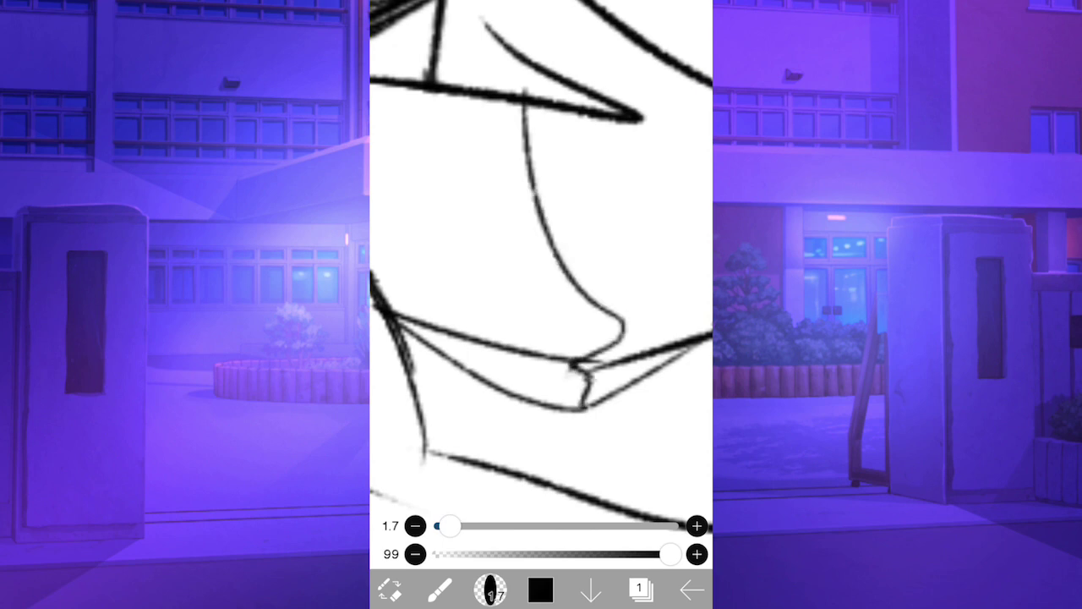
pyautogui.scroll(-3, 541, 288)
pyautogui.moveTo(531, 231); pyautogui.dragTo(575, 397)
pyautogui.scroll(-5, 541, 288)
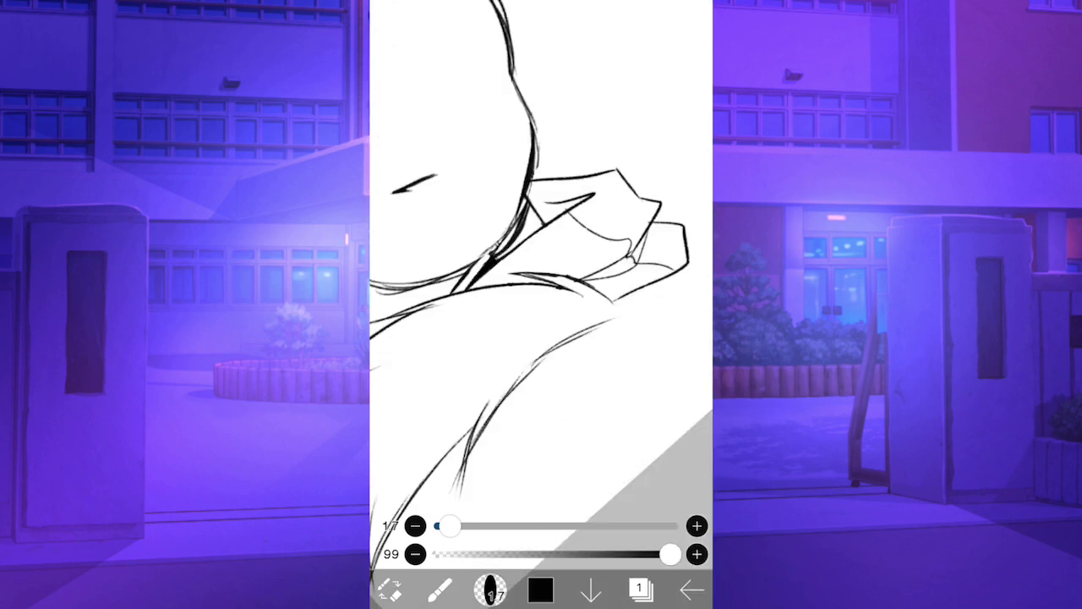
# - Add further crease lines inside the upper and lower cloth folds, running from the fold junction towards their outer edges
pyautogui.scroll(5, 541, 288)
pyautogui.moveTo(532, 110)
pyautogui.mouseDown()
pyautogui.moveTo(602, 227)
pyautogui.moveTo(570, 318)
pyautogui.mouseUp()
pyautogui.scroll(5, 541, 287)
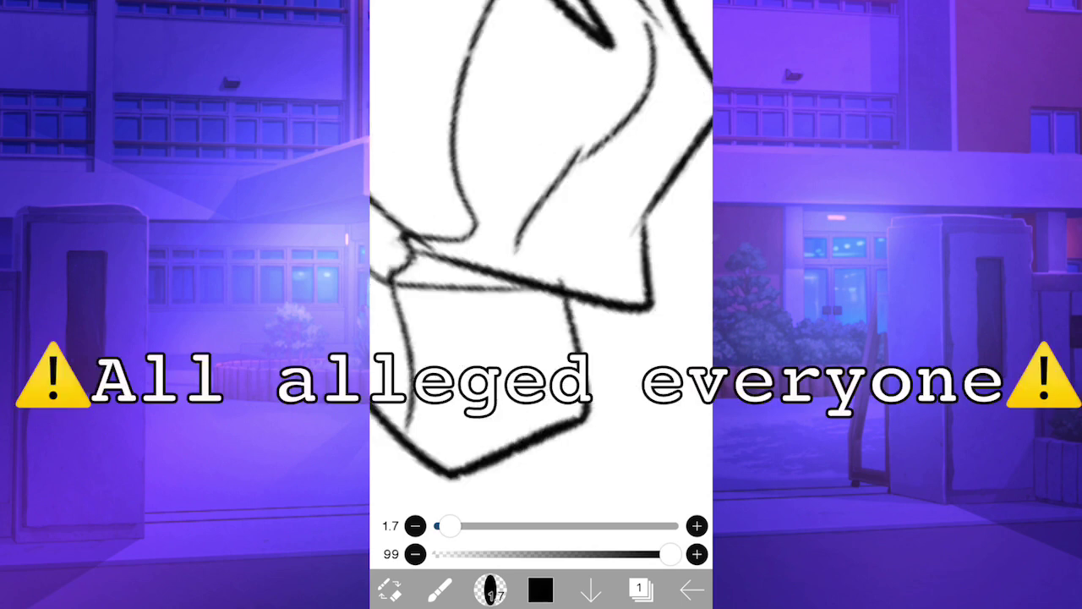
pyautogui.moveTo(516, 289)
pyautogui.mouseDown()
pyautogui.moveTo(536, 289)
pyautogui.moveTo(549, 407)
pyautogui.mouseUp()
pyautogui.scroll(2, 542, 287)
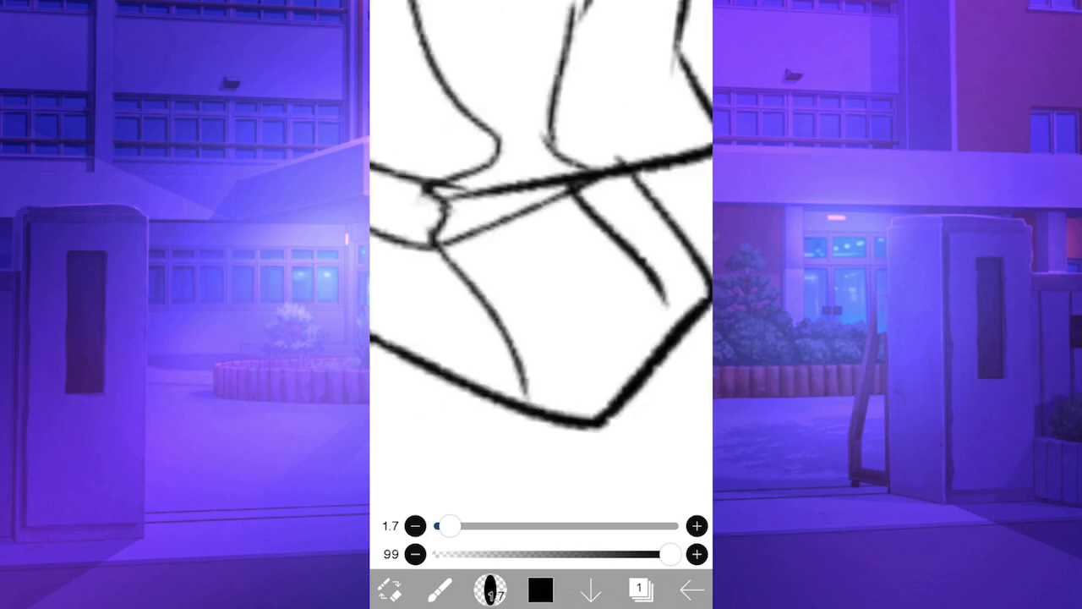
pyautogui.scroll(-5, 542, 287)
# - Draw a short connecting line from the spike's thickened base down to the shoulder strokes
pyautogui.scroll(3, 541, 288)
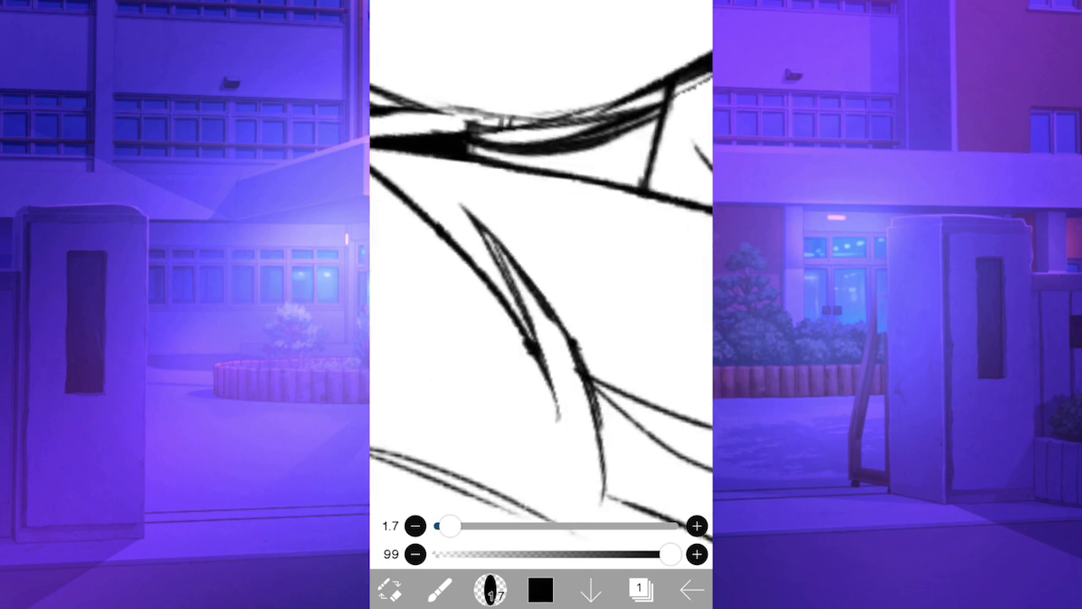
pyautogui.scroll(4, 542, 288)
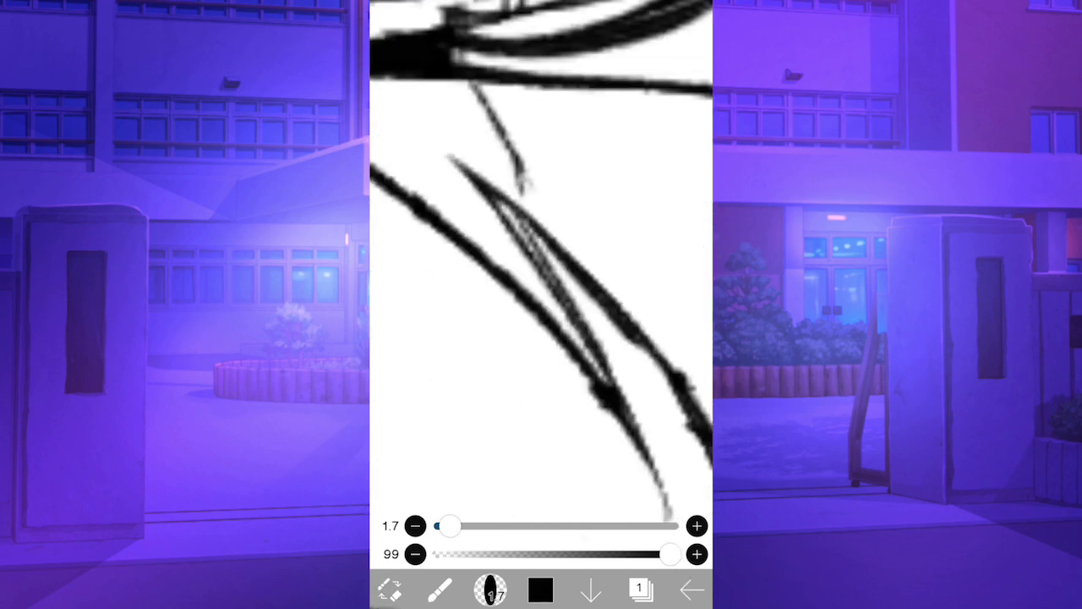
pyautogui.moveTo(507, 147); pyautogui.dragTo(535, 211)
pyautogui.moveTo(519, 176); pyautogui.dragTo(540, 222)
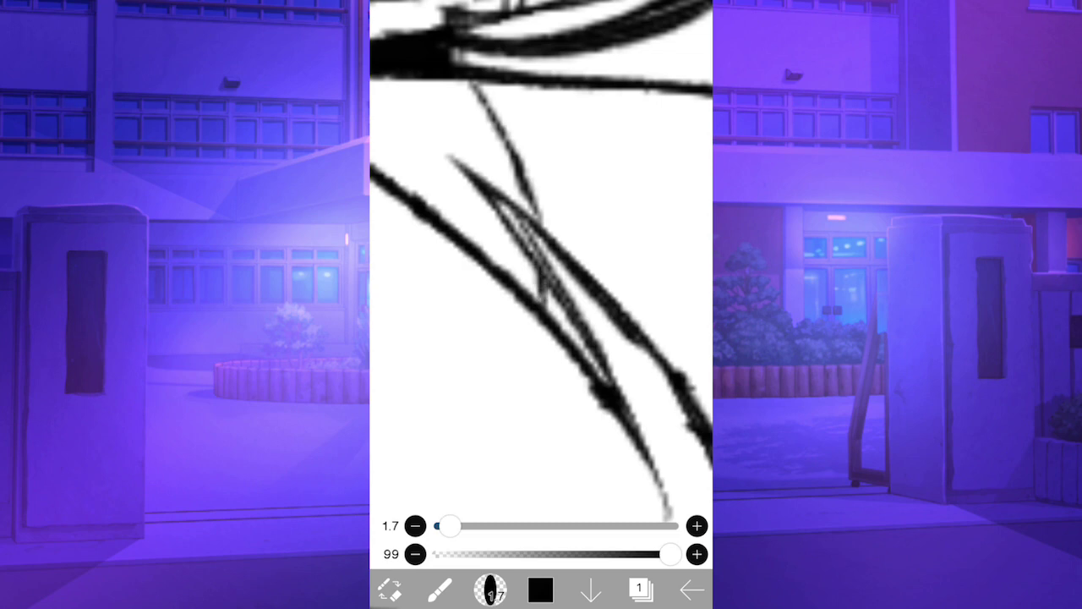
pyautogui.scroll(-8, 541, 288)
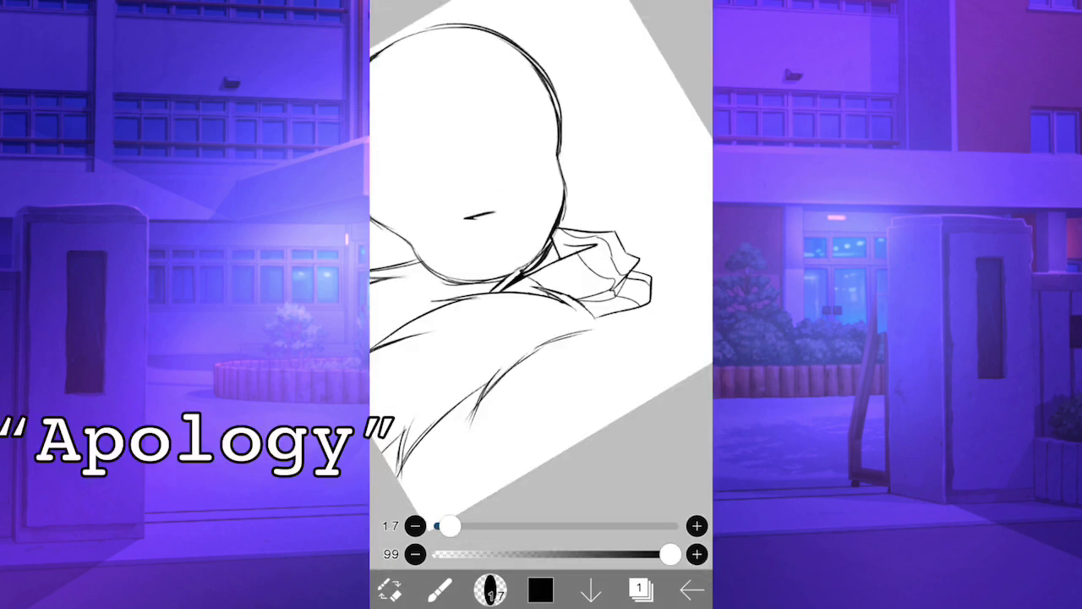